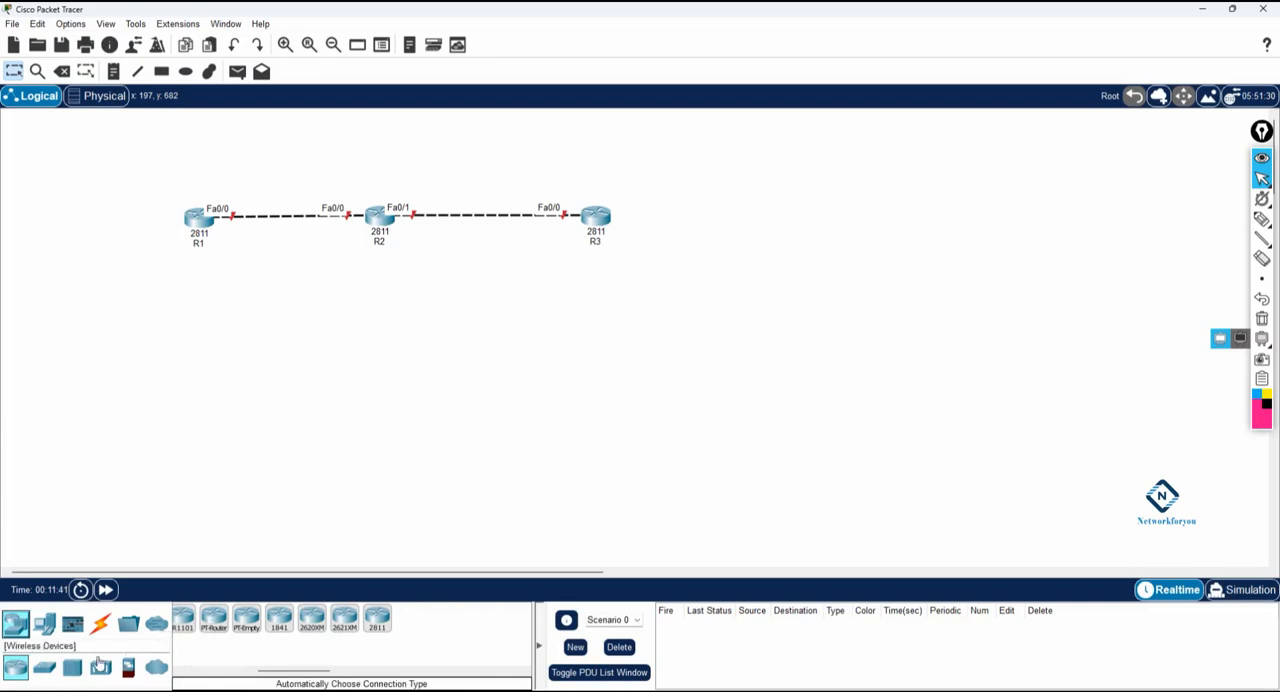
Step: Place three 2960 switches in the workspace, one below each of the routers R1, R2 and R3
click(44, 667)
click(197, 628)
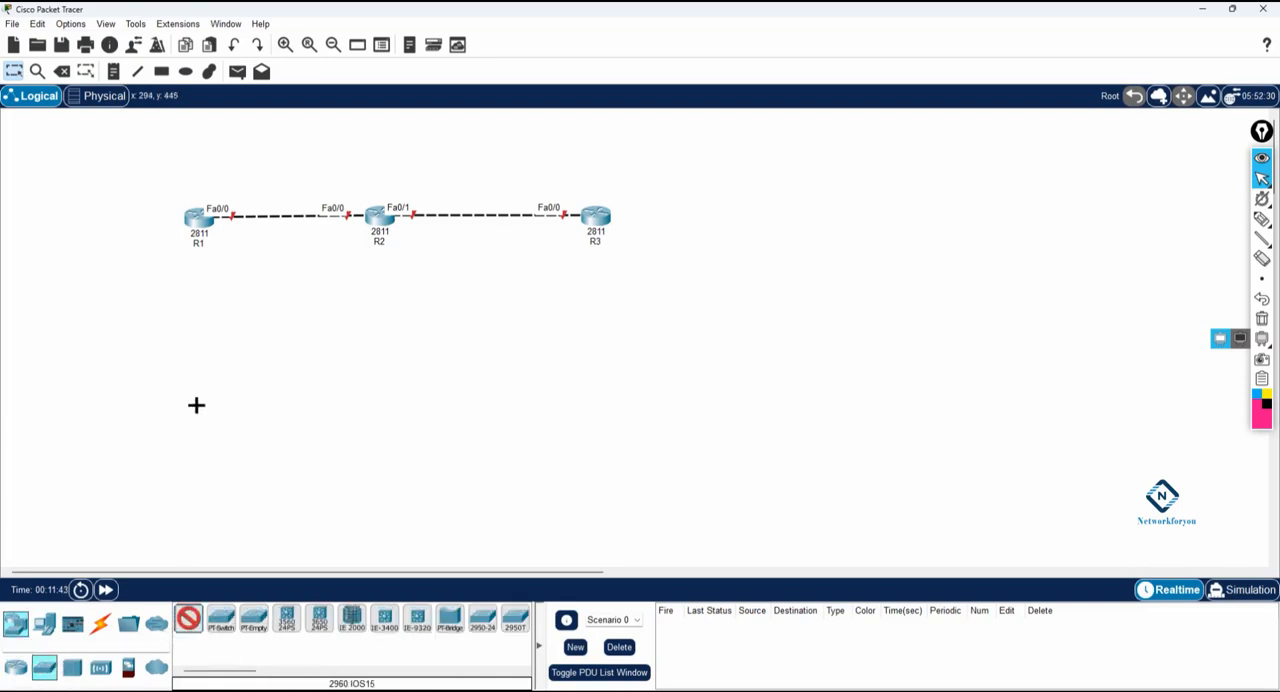
click(189, 322)
click(382, 330)
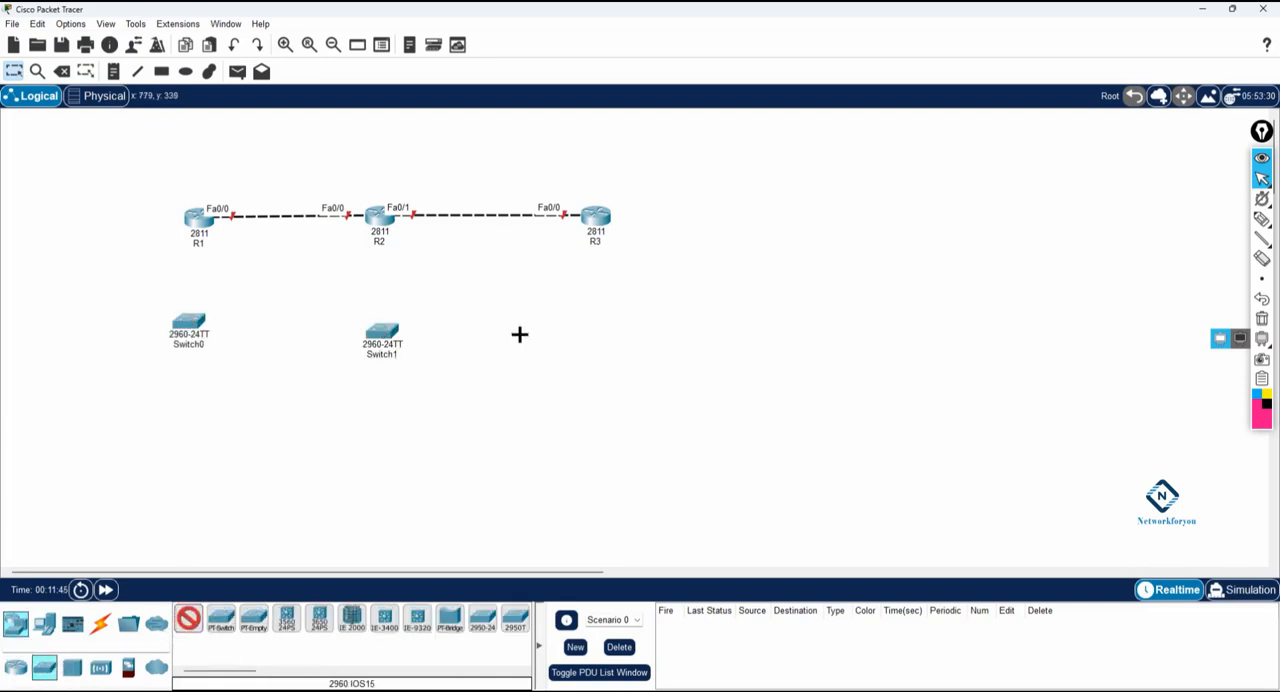
click(594, 331)
Step: Connect Switch0 to R1 with an automatically chosen cable
click(97, 625)
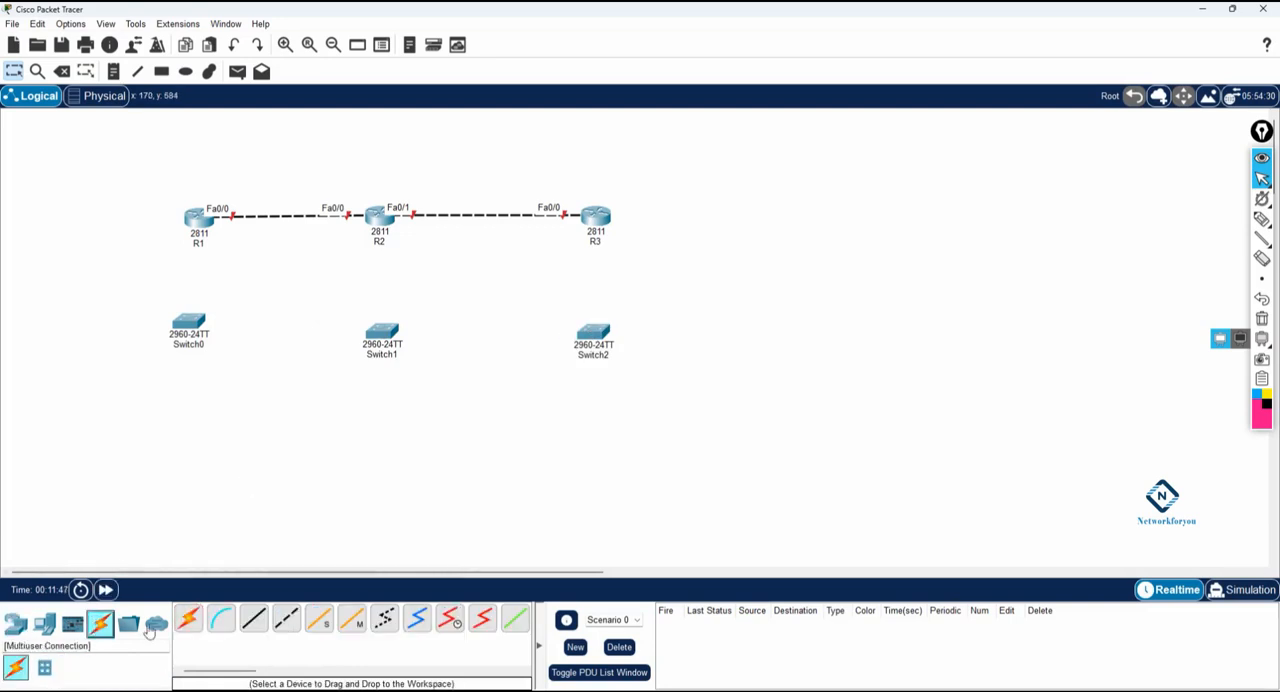
click(188, 619)
click(187, 326)
click(196, 228)
click(382, 331)
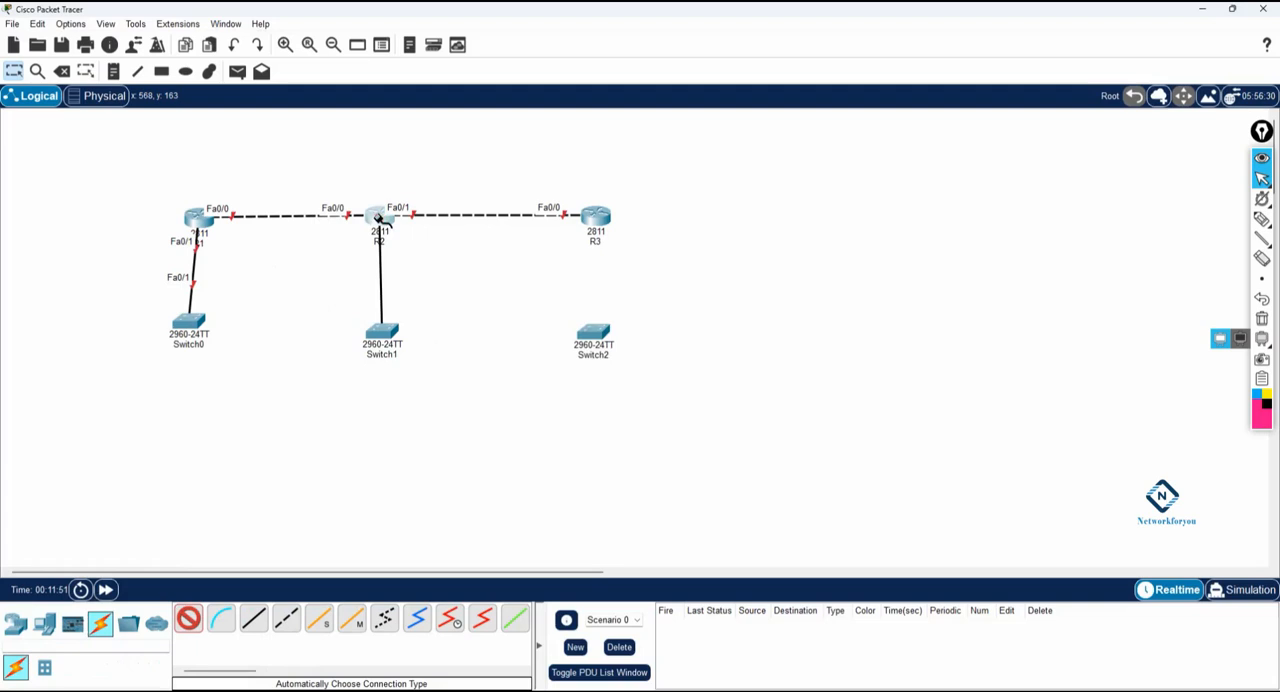
click(380, 220)
click(696, 362)
key(Escape)
Step: Power off R2, install the NM-2FE2W module in its large empty slot, and power it back on
click(381, 221)
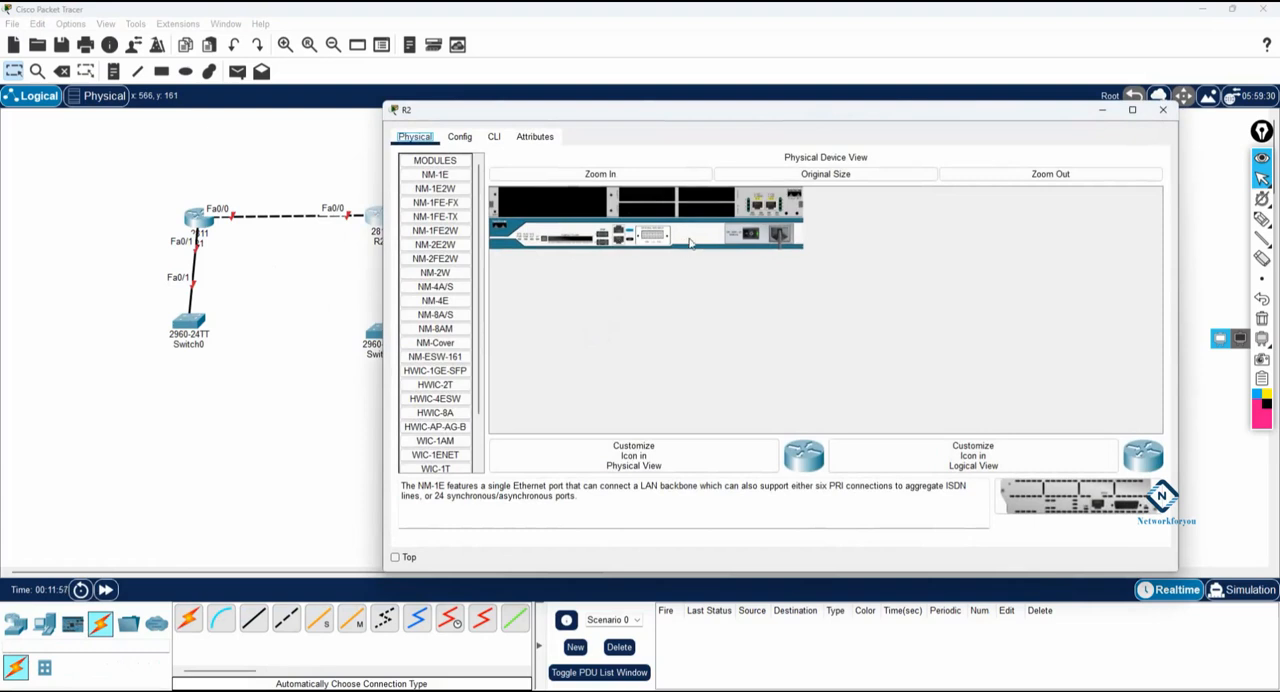
click(441, 231)
click(442, 245)
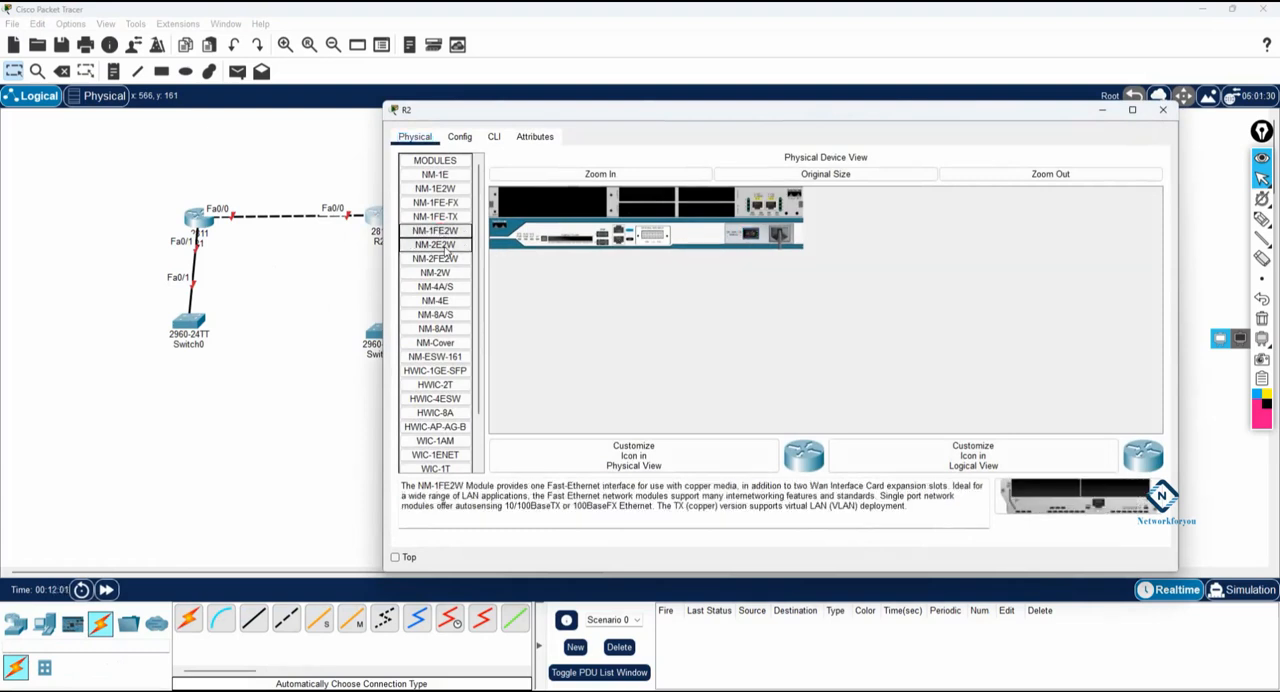
click(449, 259)
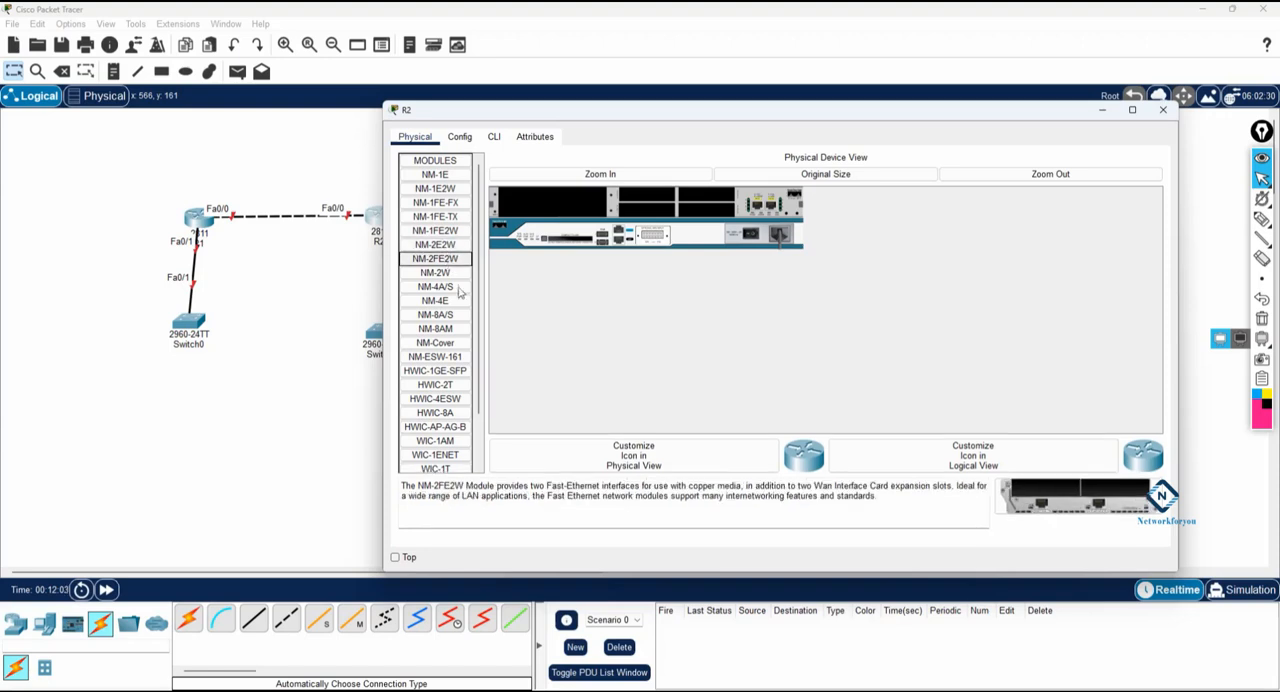
drag(527, 485, 603, 487)
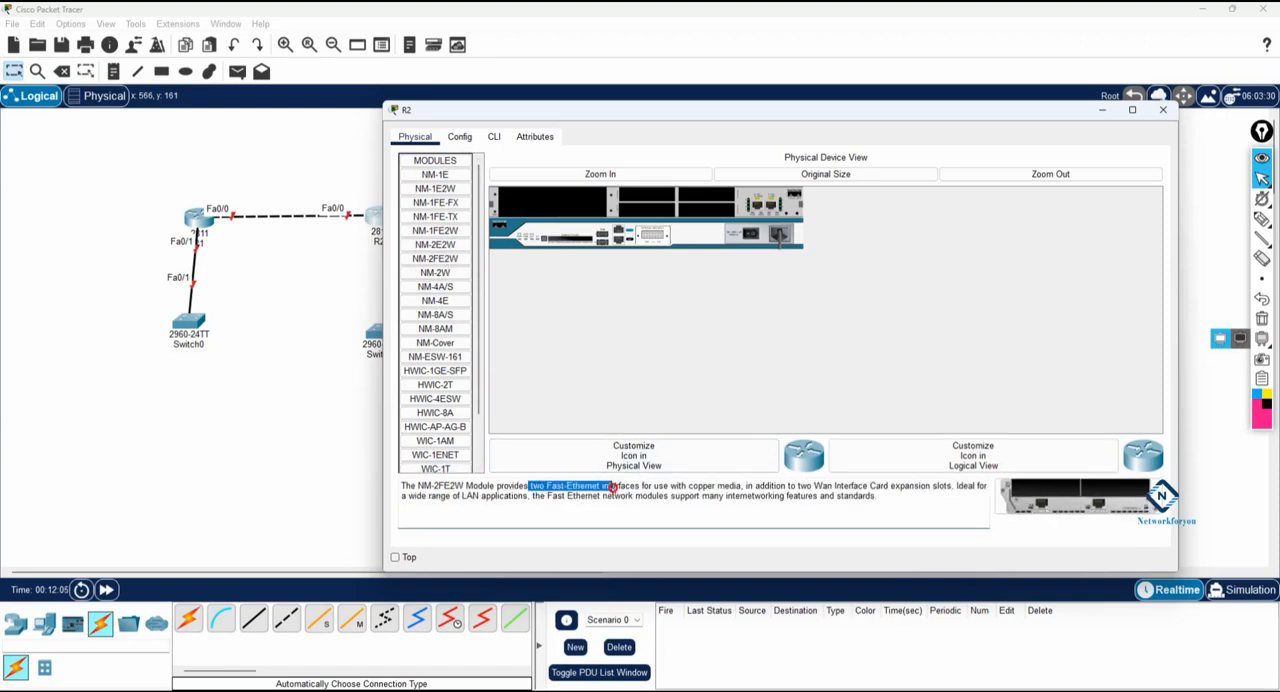
drag(1075, 500, 561, 220)
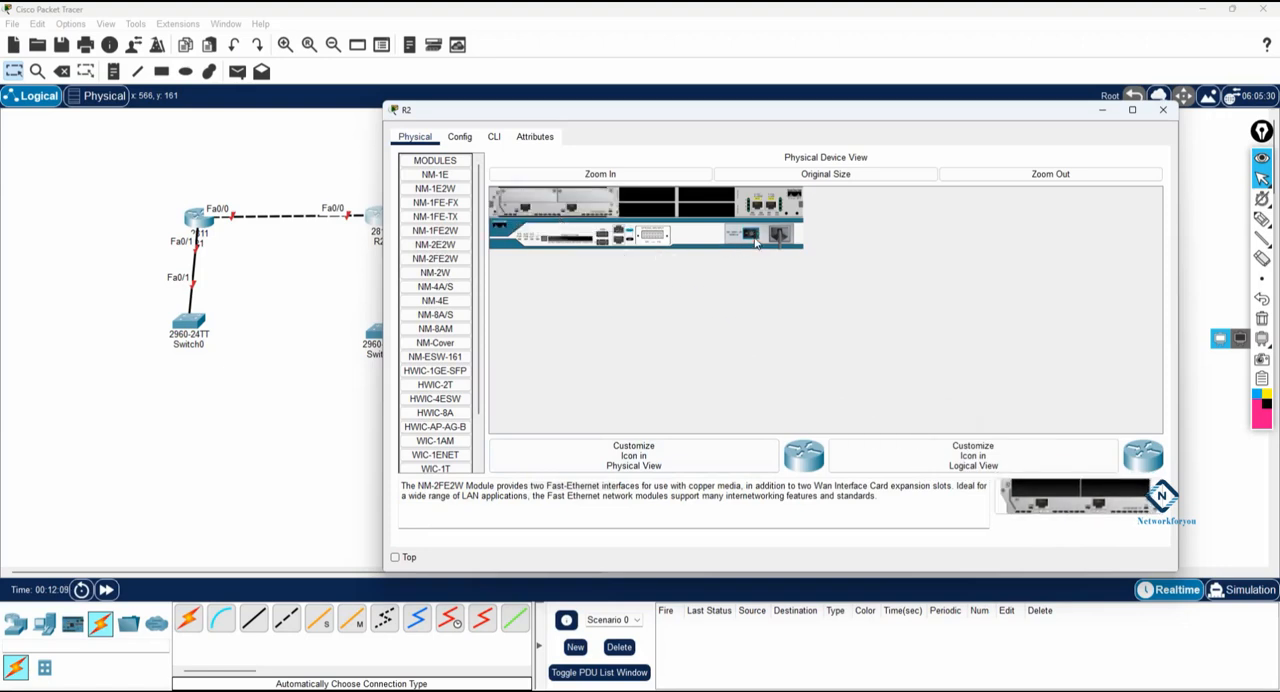
click(1163, 109)
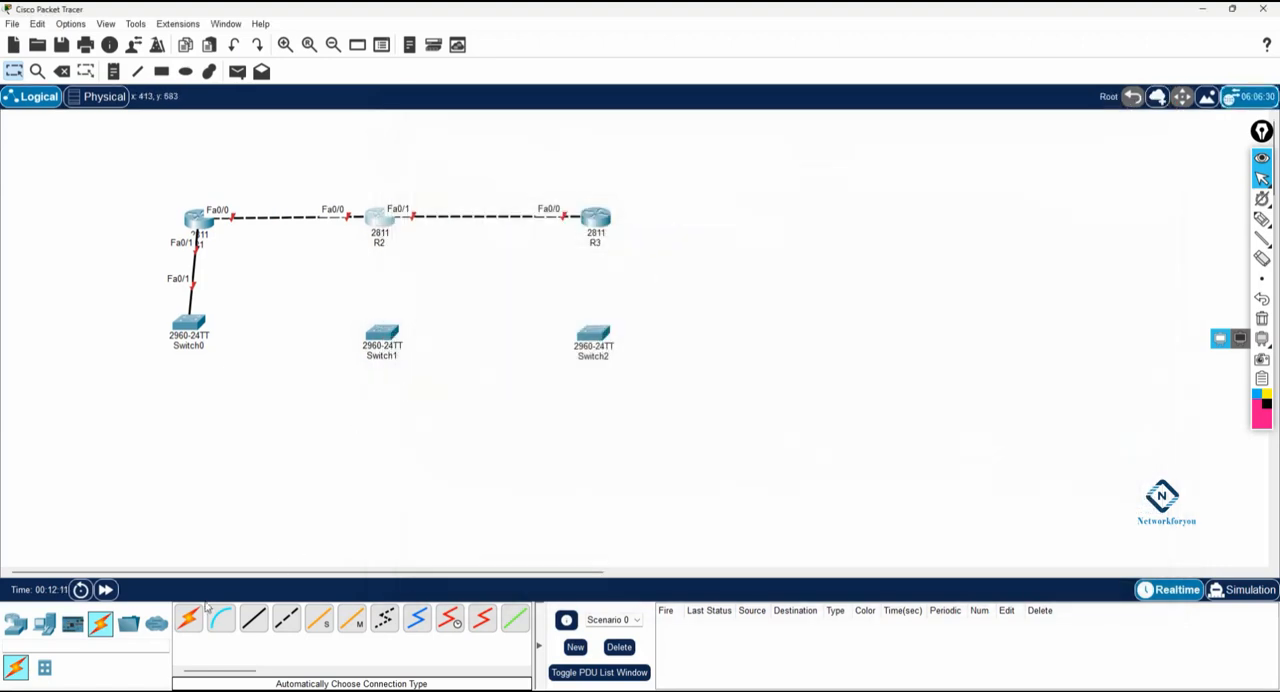
Step: Connect R2 to Switch1 and R3 to Switch2 with automatically chosen cables
click(188, 618)
click(381, 218)
click(382, 334)
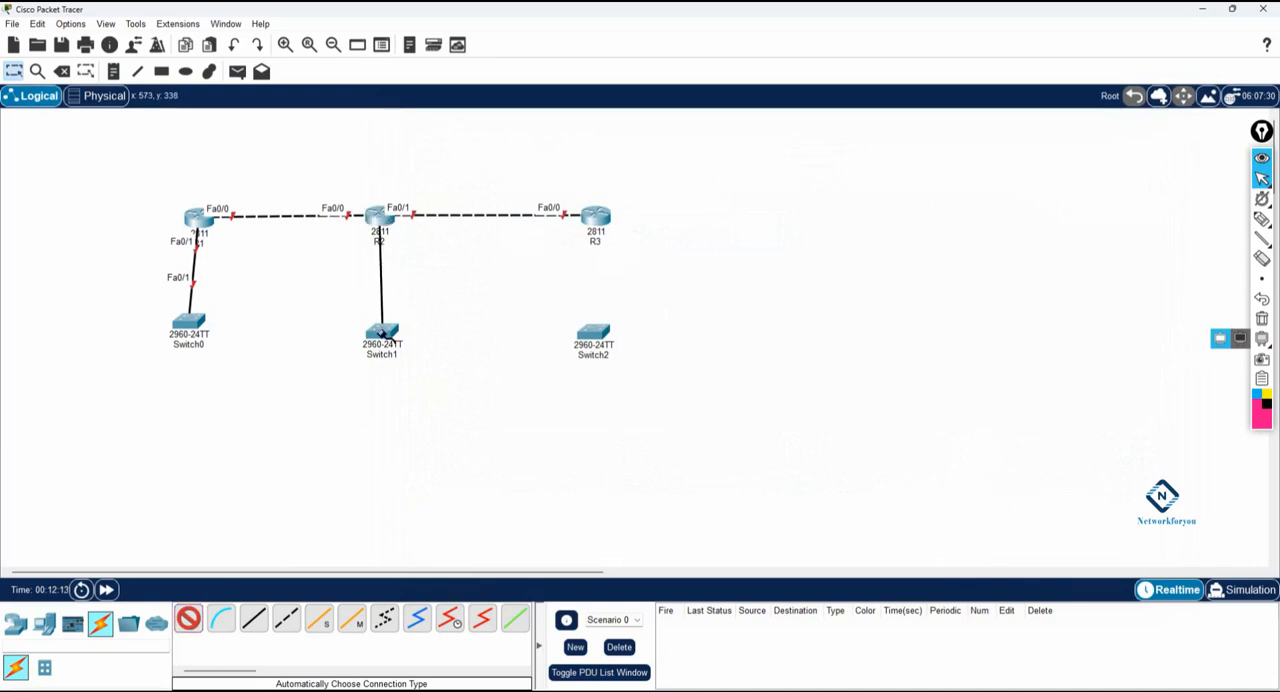
click(188, 620)
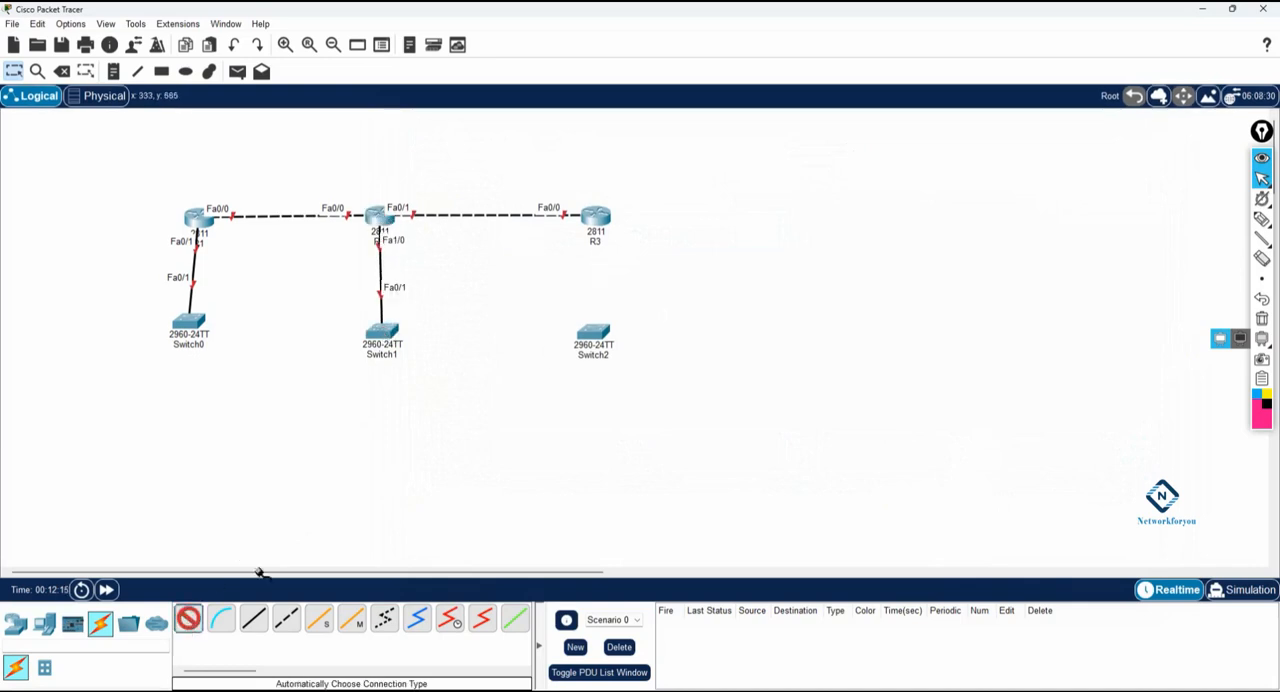
click(595, 220)
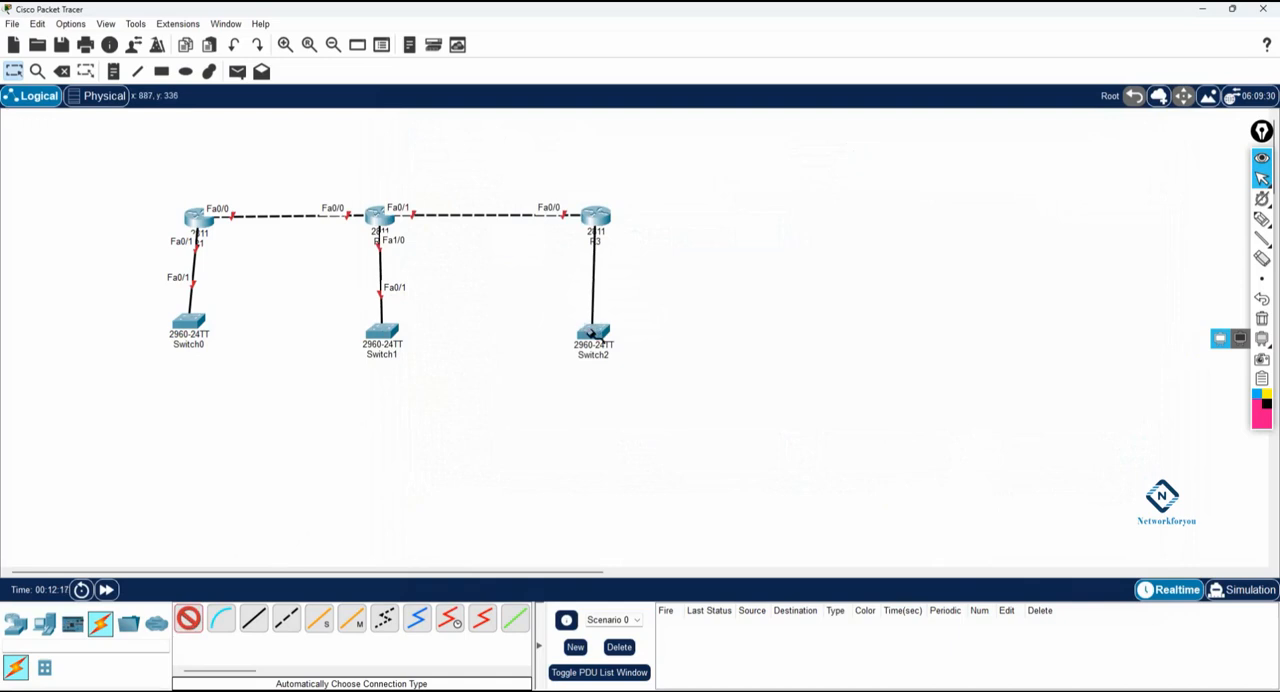
click(590, 330)
Step: Power off R3, install the NM-2E2W module in its large empty slot, and power it back on
click(606, 218)
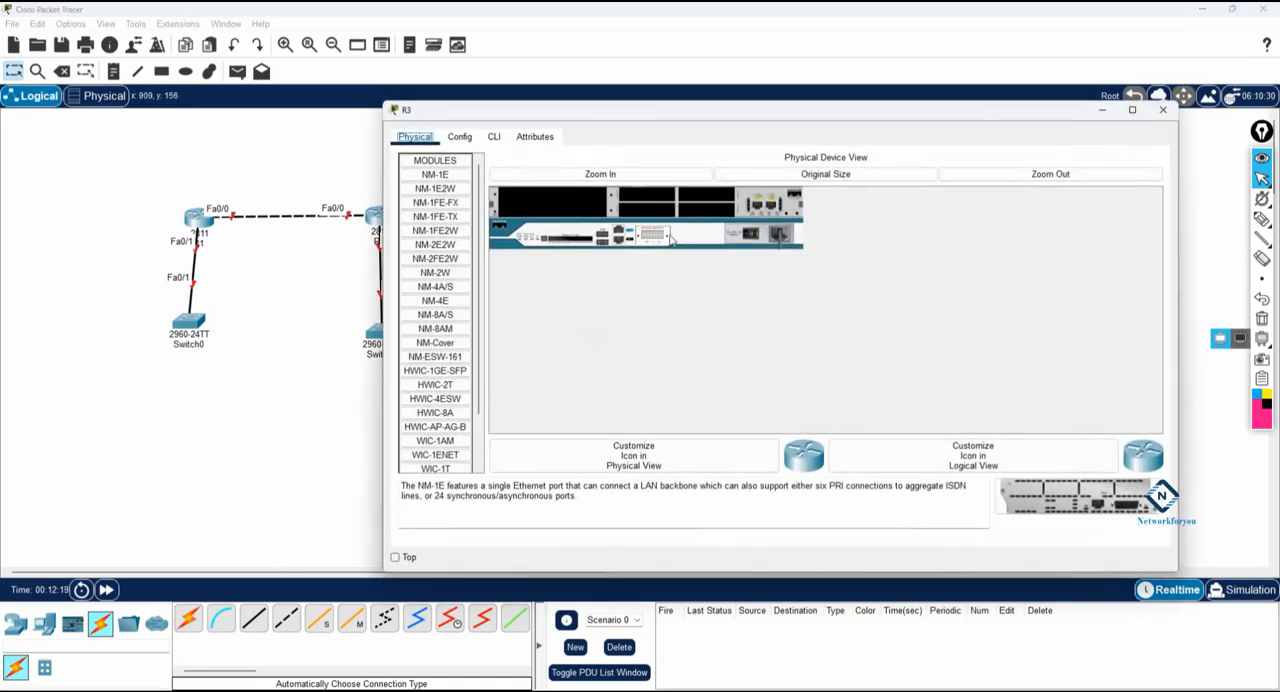
click(448, 248)
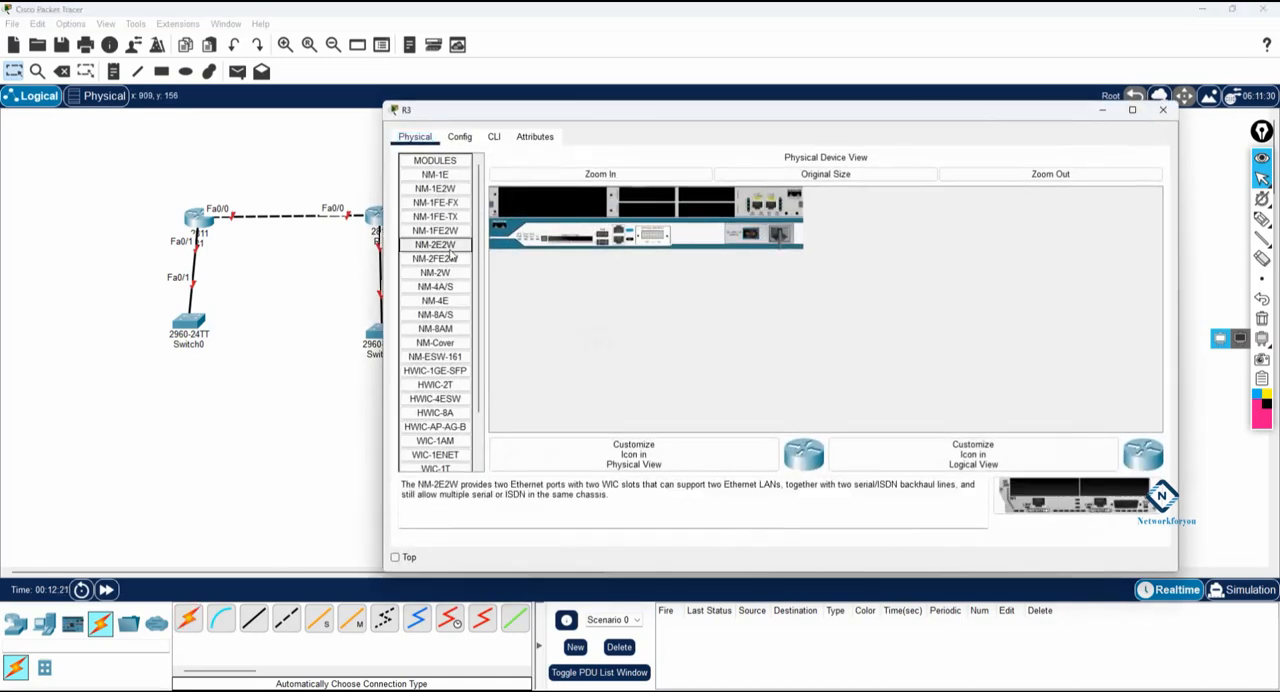
drag(487, 484, 512, 484)
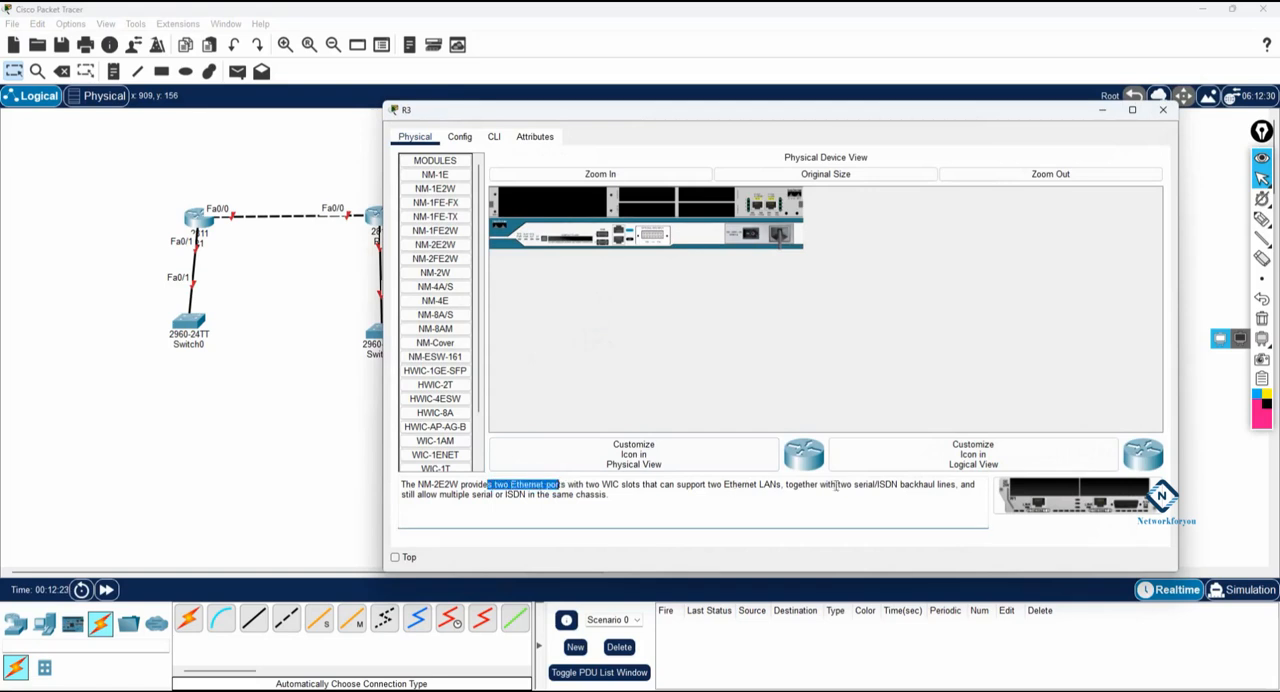
drag(1075, 495, 552, 205)
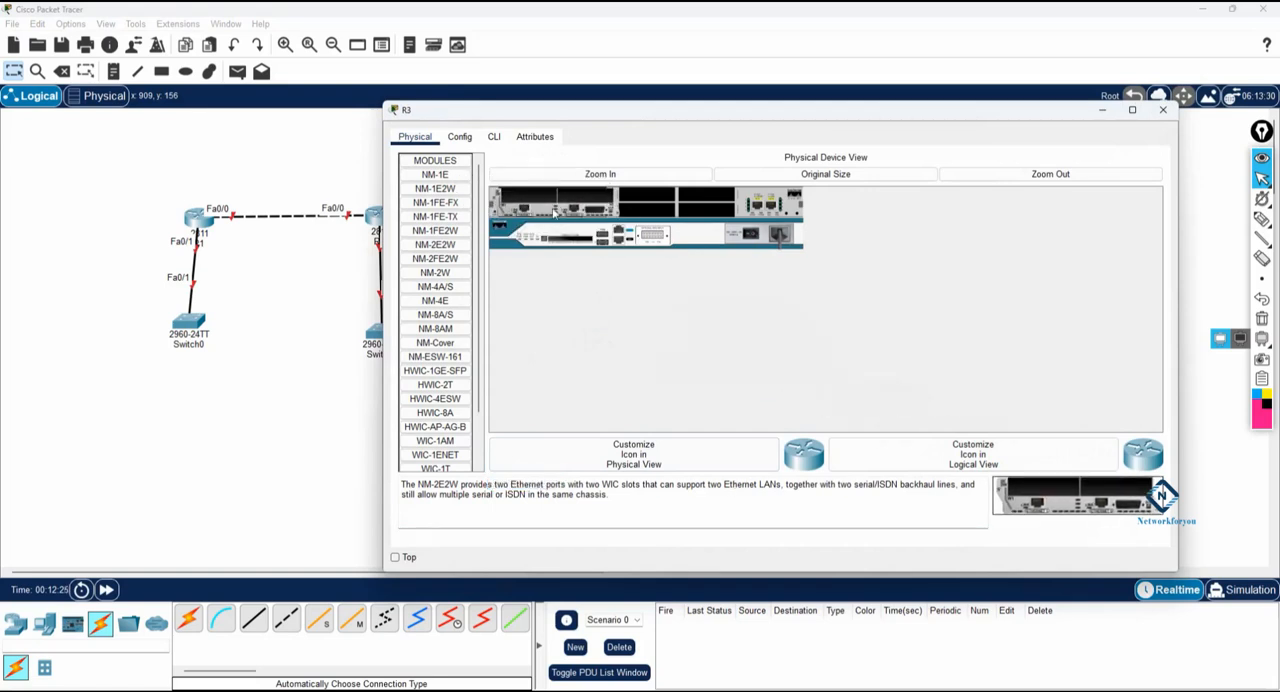
click(1156, 112)
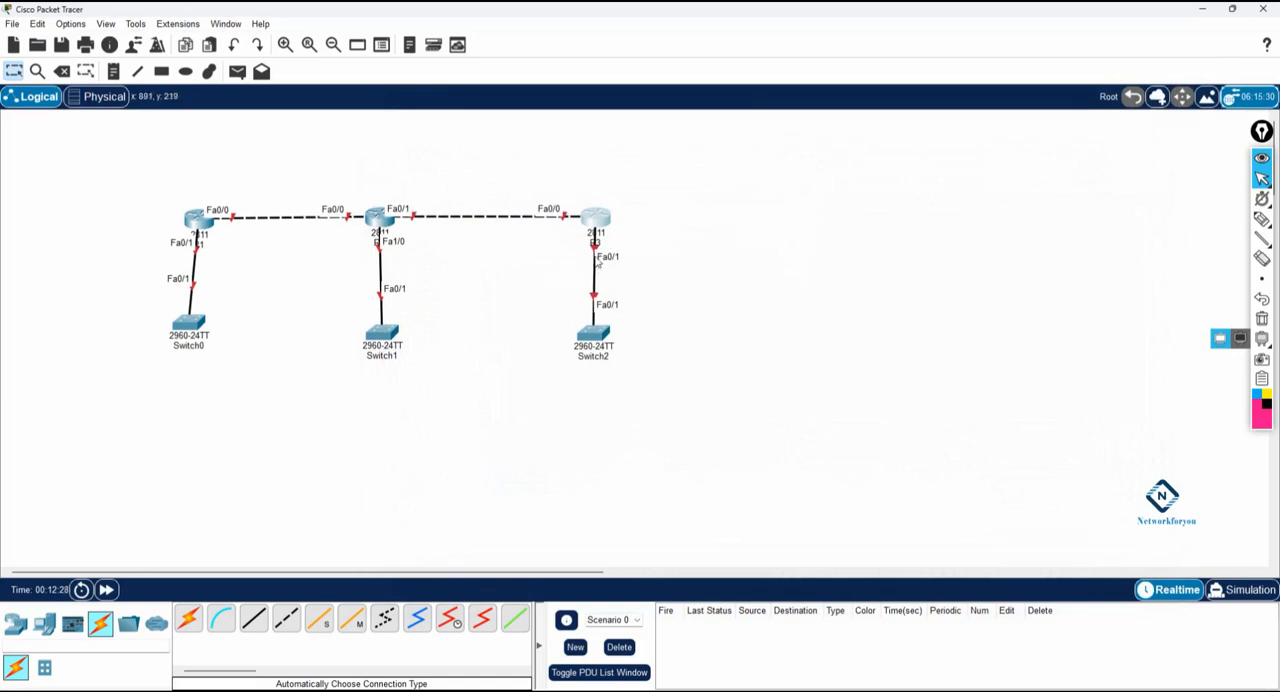
Step: Move the R3 end of the Switch2 cable to port Ethernet1/0
click(596, 251)
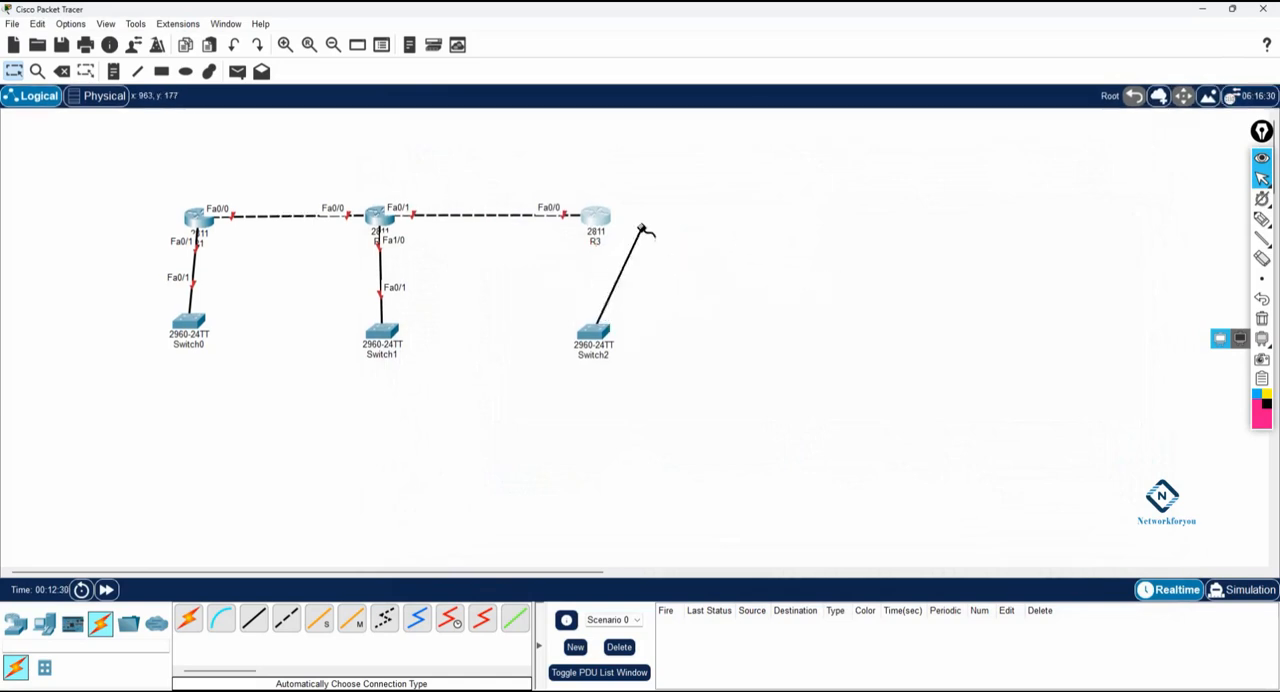
click(607, 228)
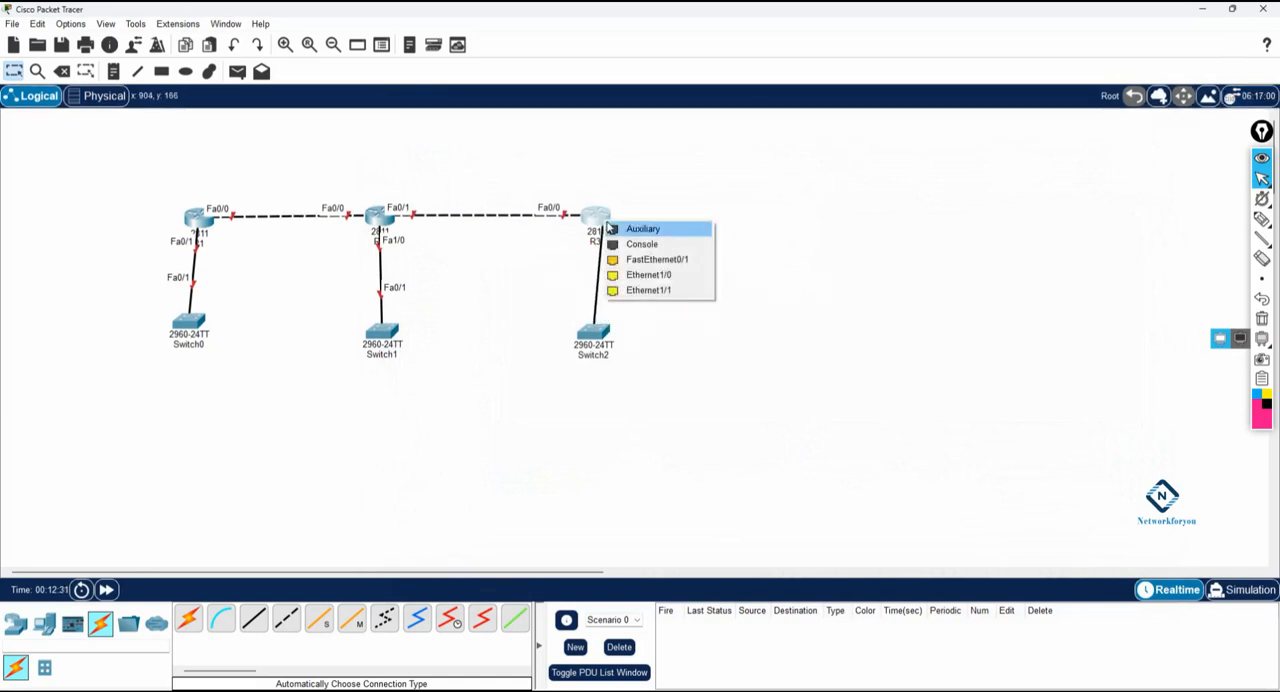
click(656, 275)
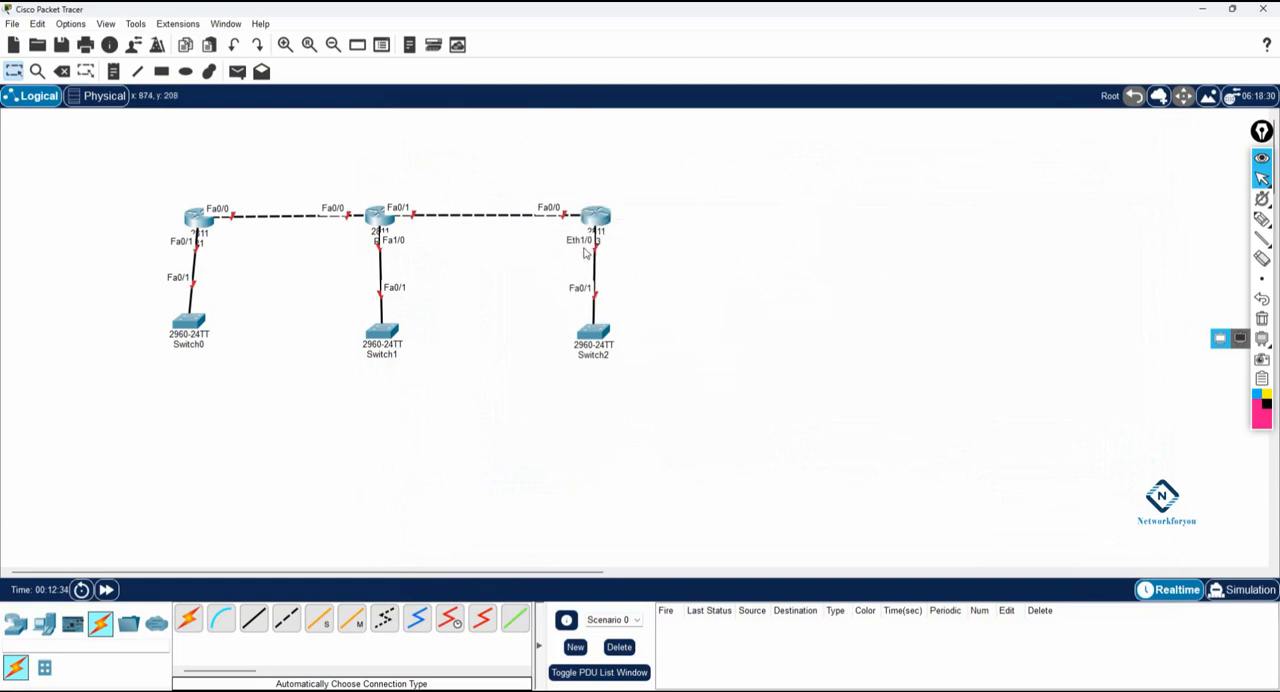
Step: Align Switch0 and Switch1 beneath their routers and move the whole topology toward the workspace's upper-left corner
drag(210, 334, 222, 352)
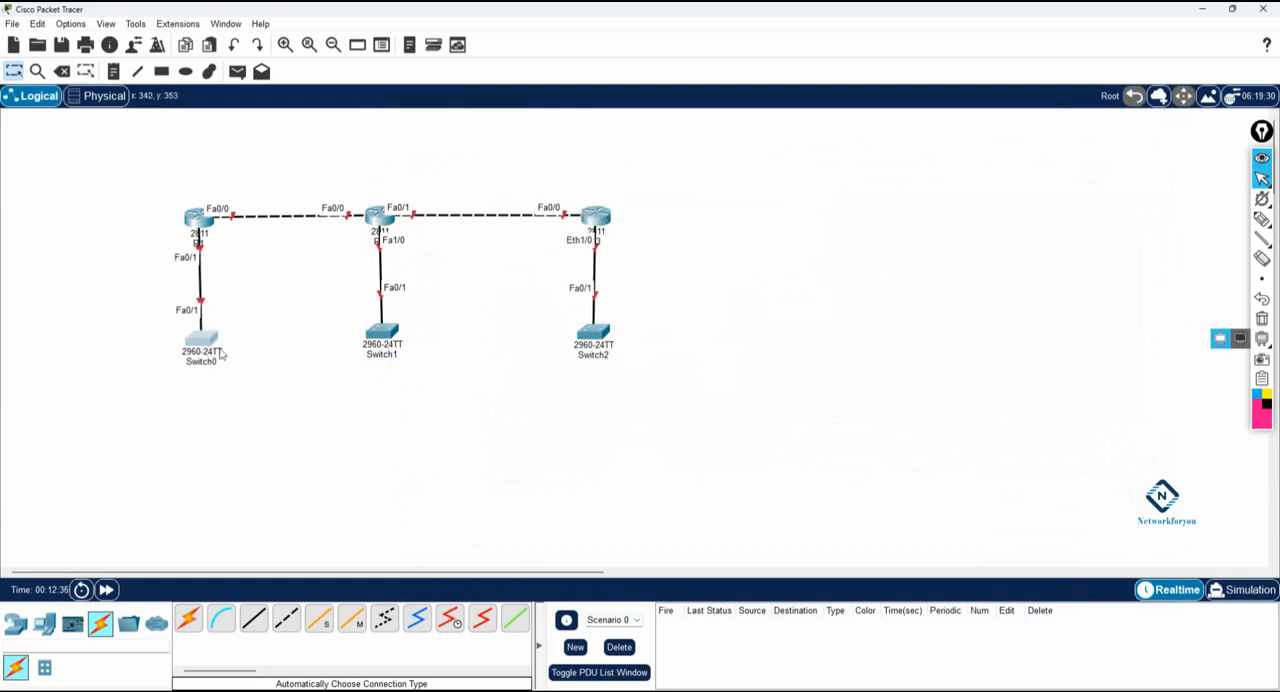
drag(376, 338, 377, 348)
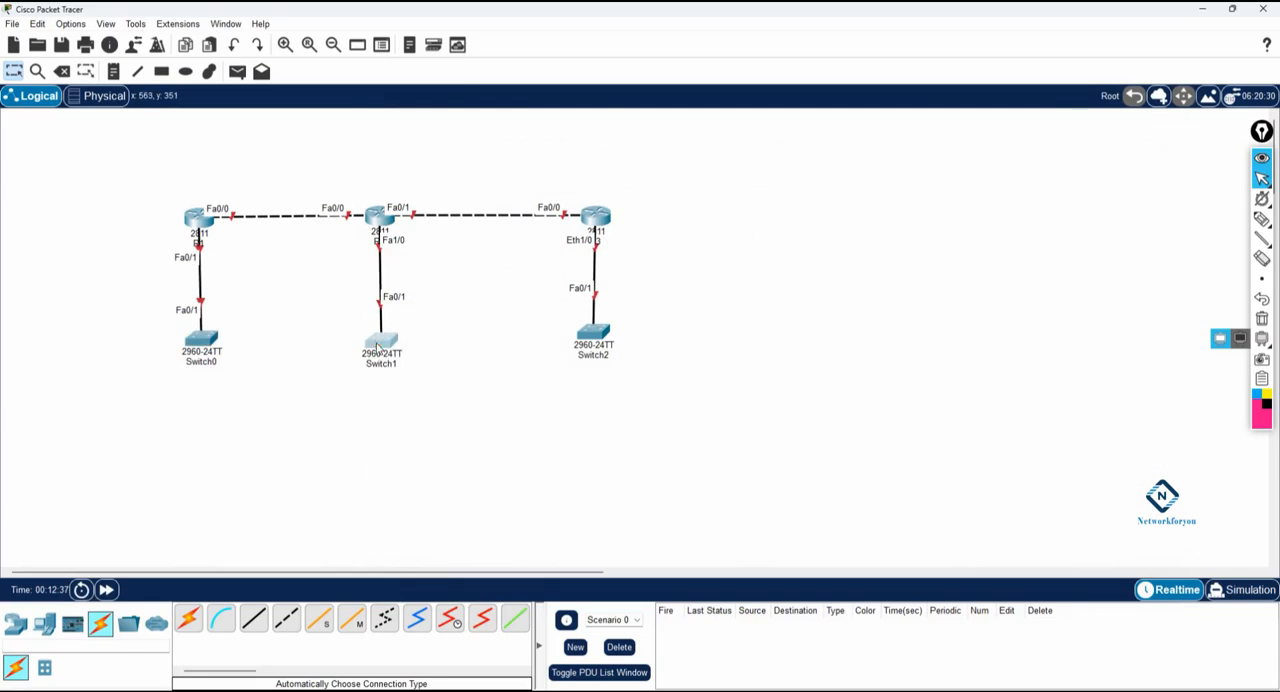
click(285, 44)
drag(207, 194, 765, 494)
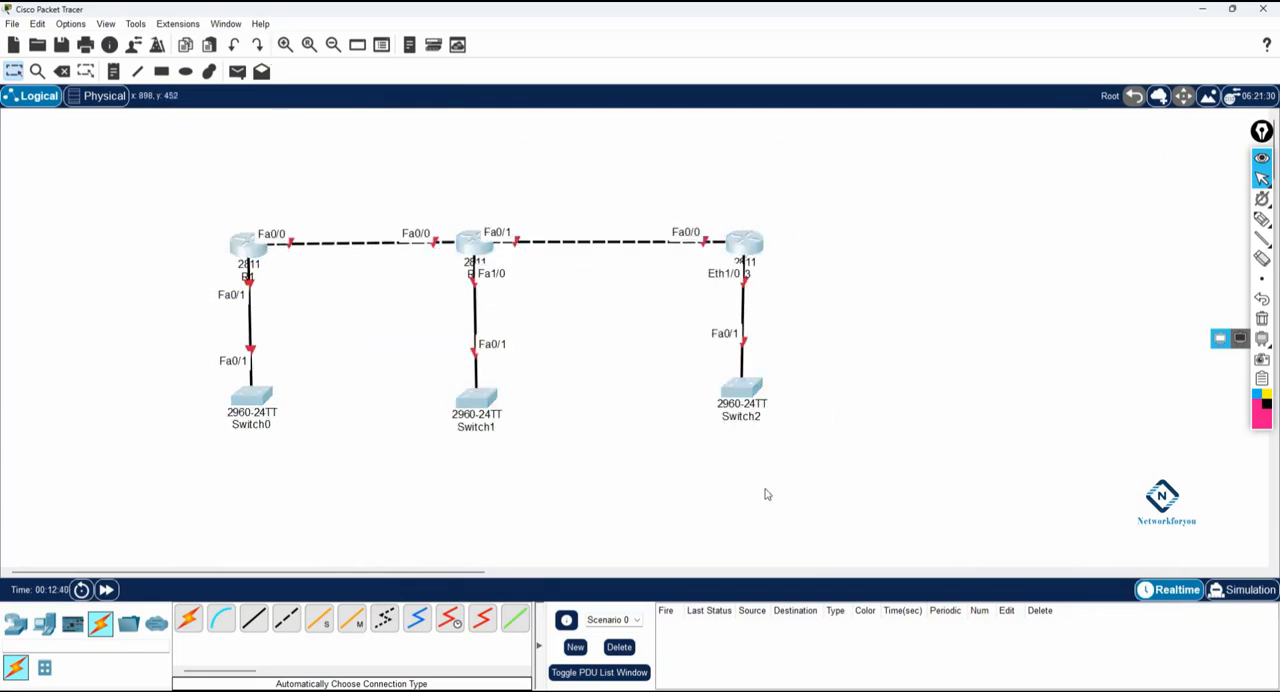
drag(472, 409, 286, 329)
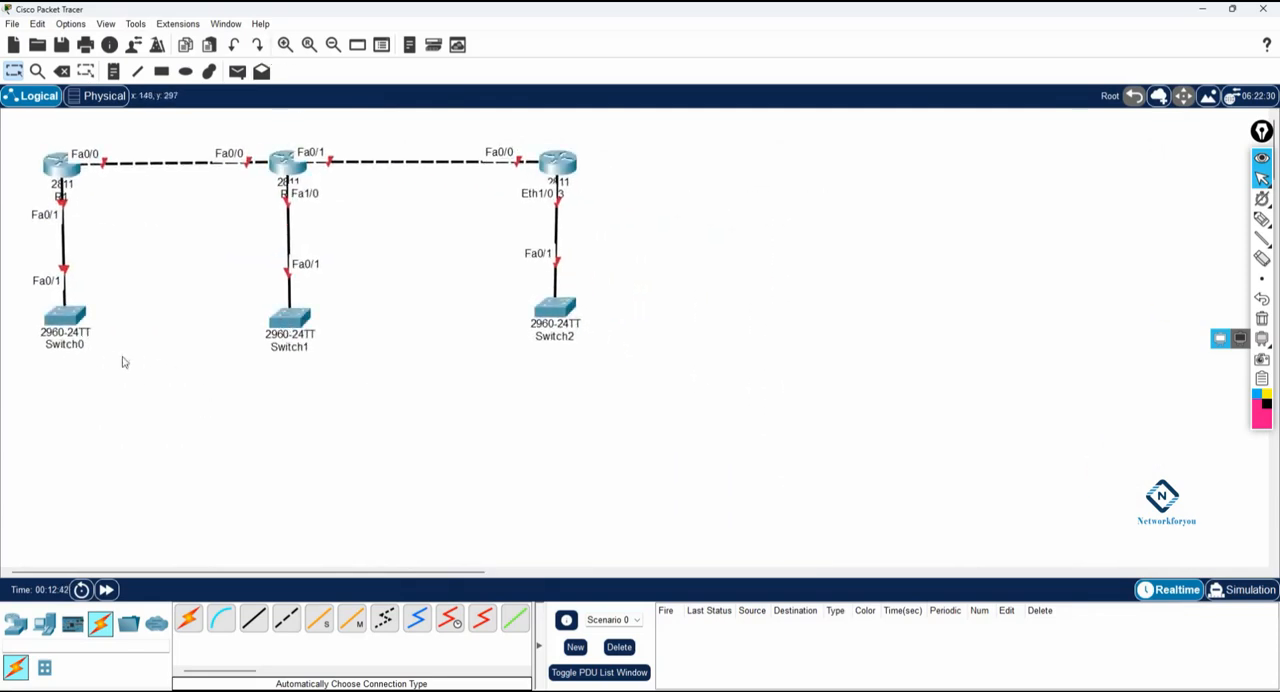
Step: Rename the three switches under R1, R2 and R3 as SW1, SW2 and SW3
click(64, 344)
text(SW1)
key(Return)
click(288, 347)
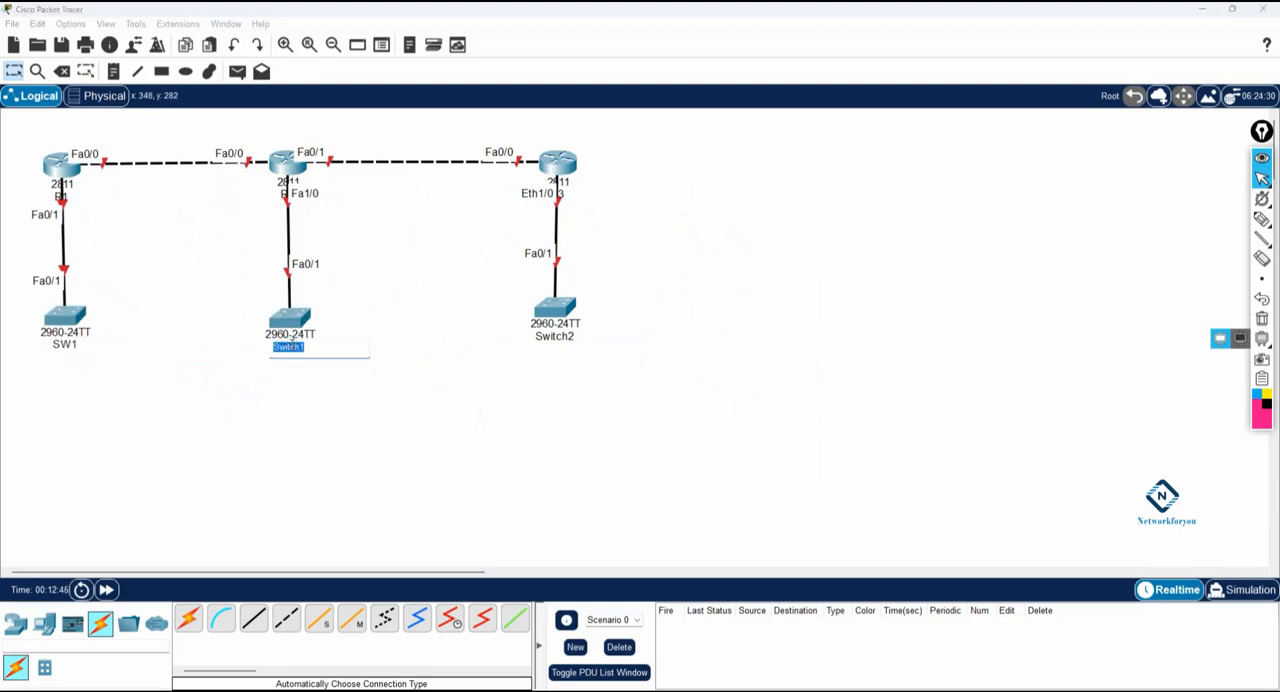
text(SW2)
key(Return)
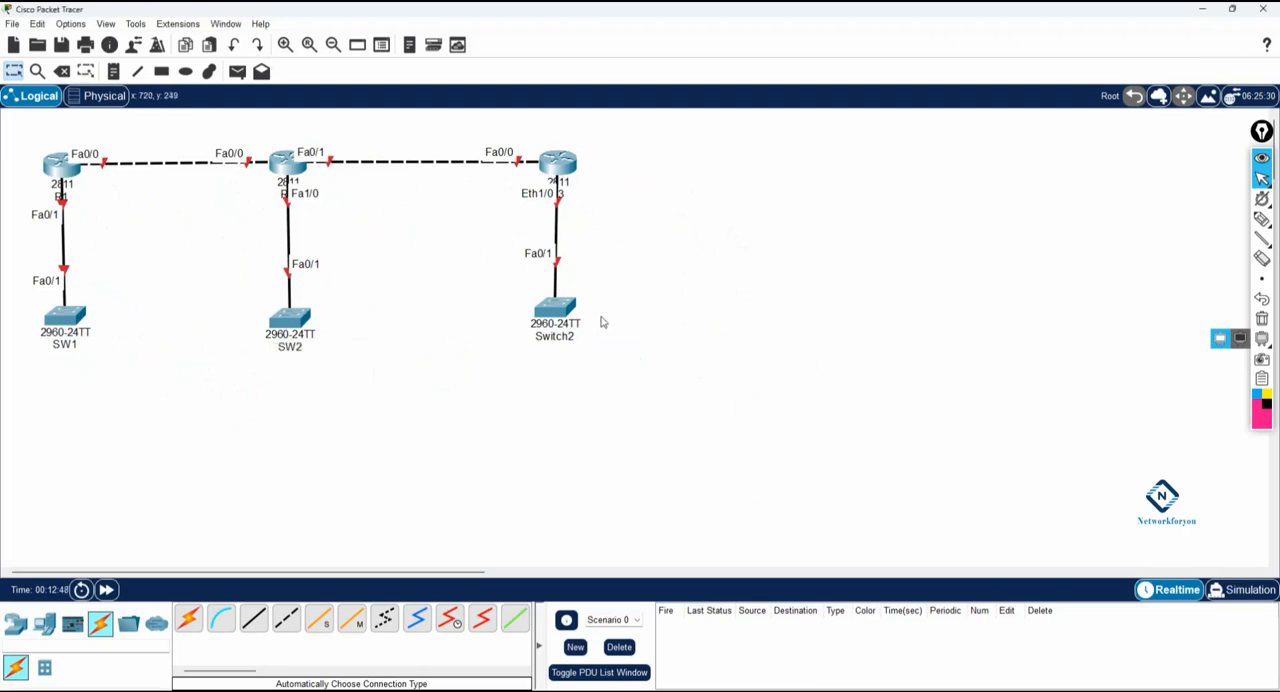
click(560, 338)
text(SW3)
key(Return)
Step: Add the note 192.168.12.0/24 above the R1–R2 link and 192.168.23.0/24 above the R2–R3 link
click(113, 71)
click(127, 136)
text(1)
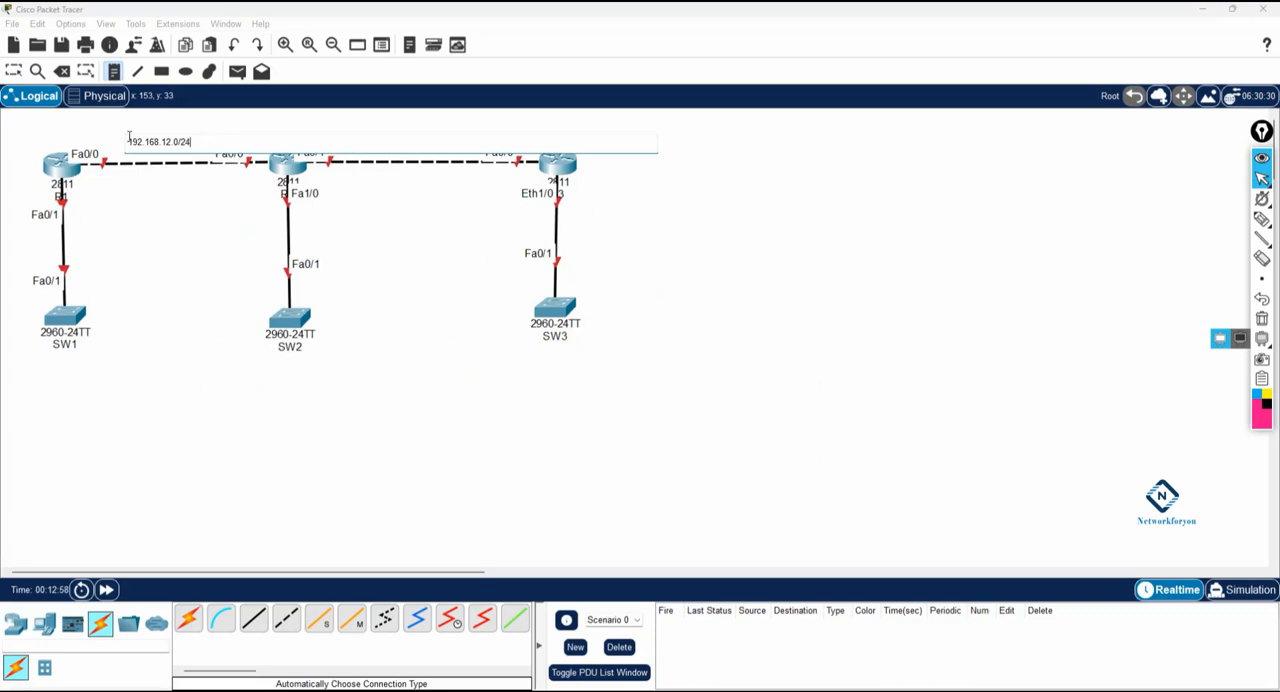
text(92.168.12.0/24)
click(414, 216)
click(380, 137)
text(192.1)
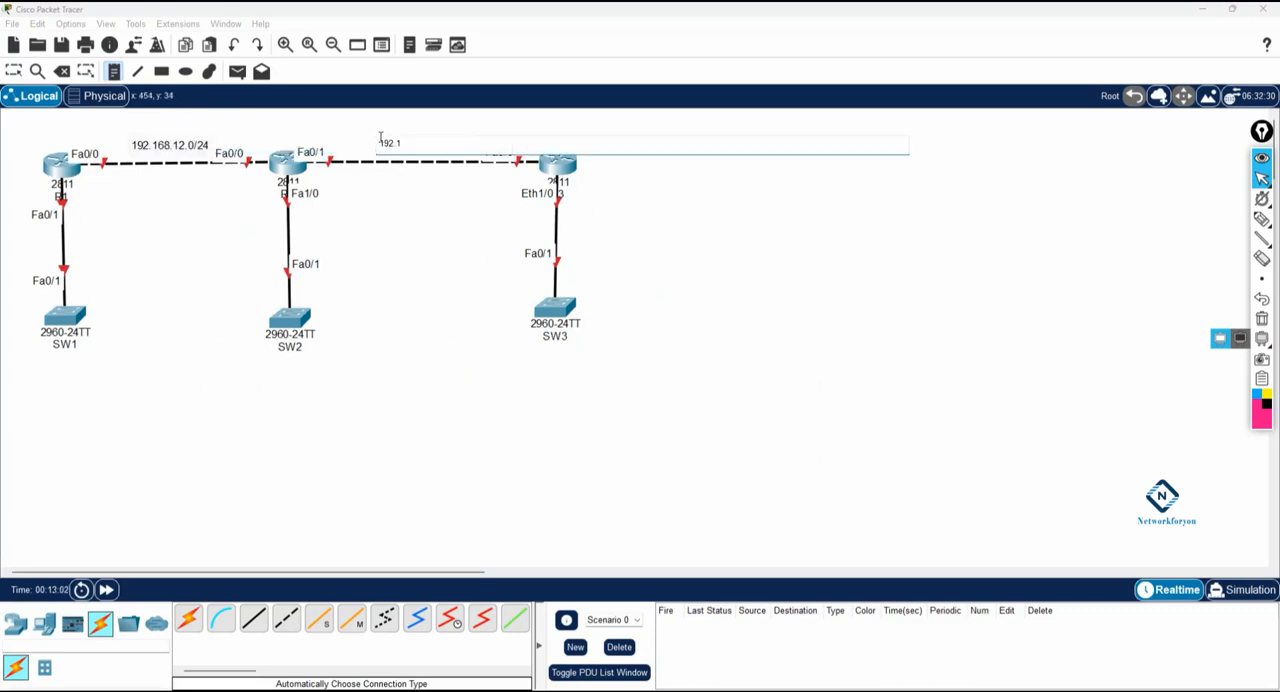
text(68.23.0/24)
Step: Add address notes beside the router-to-switch links: 192.168.1.1/24 at R1, 192.168.2.1/24 at R2 and 192.168.3.1/24 at R3
click(77, 211)
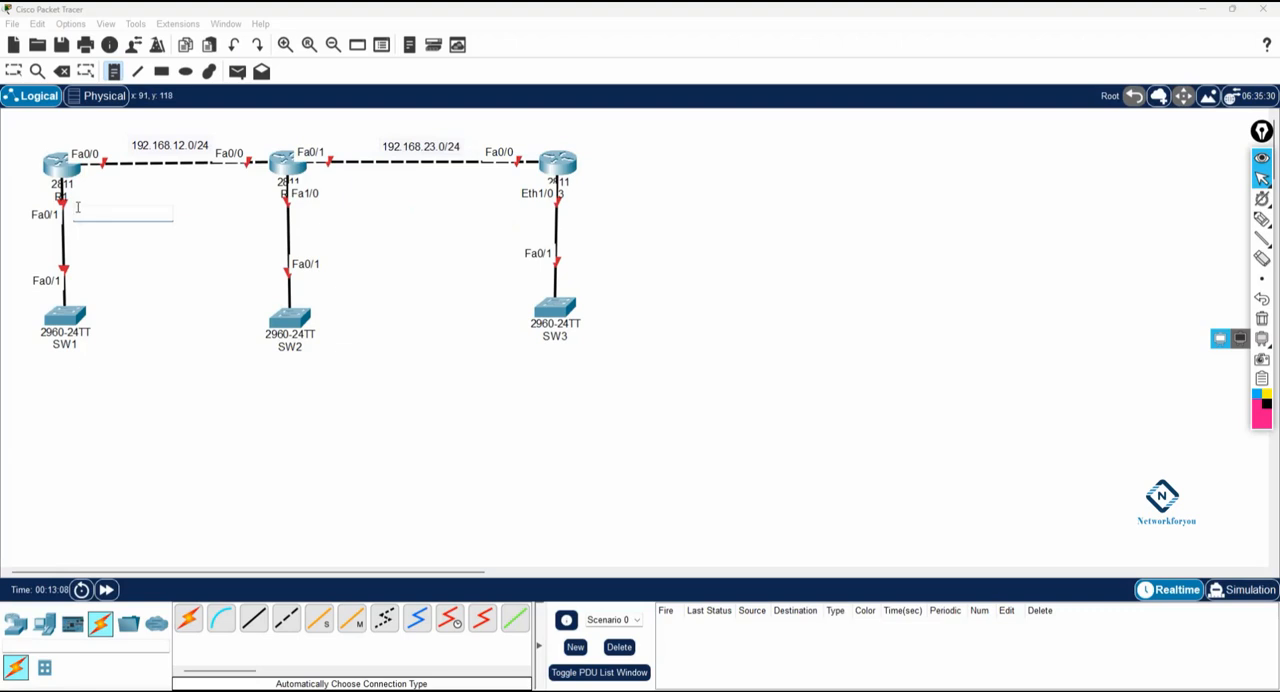
text(192.168.1.1/24)
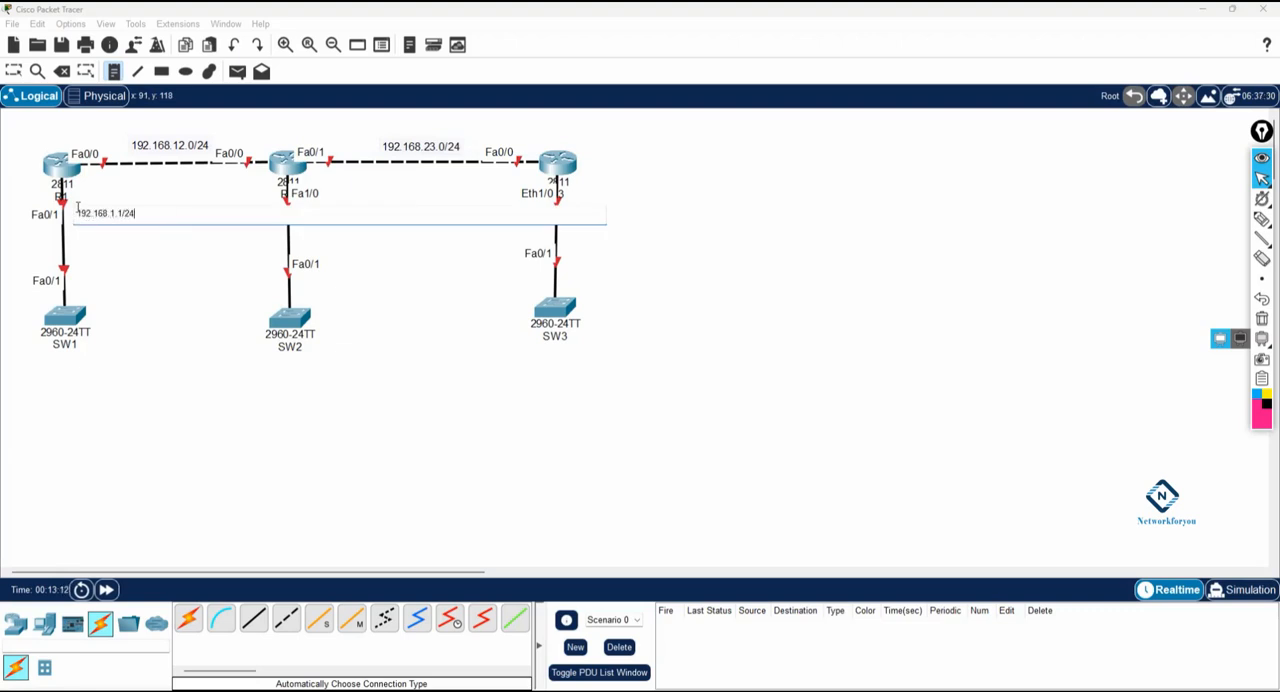
click(323, 309)
click(299, 211)
text(192.168.2.1/24)
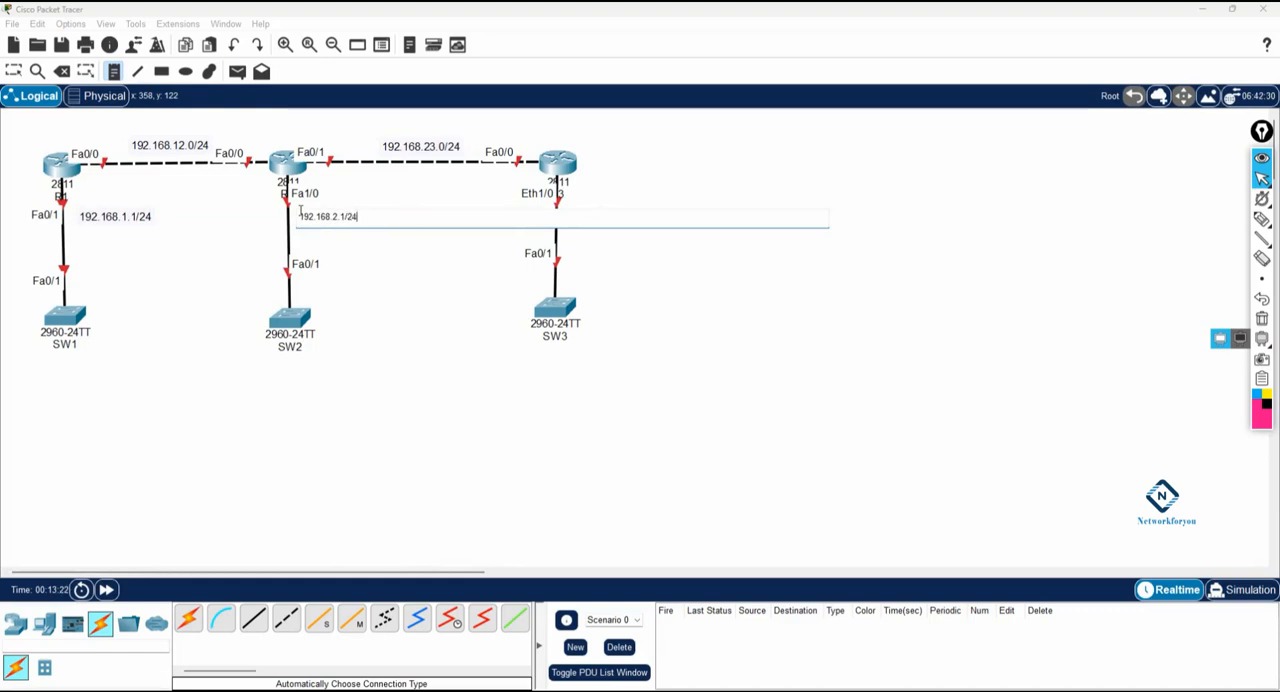
click(757, 330)
click(570, 206)
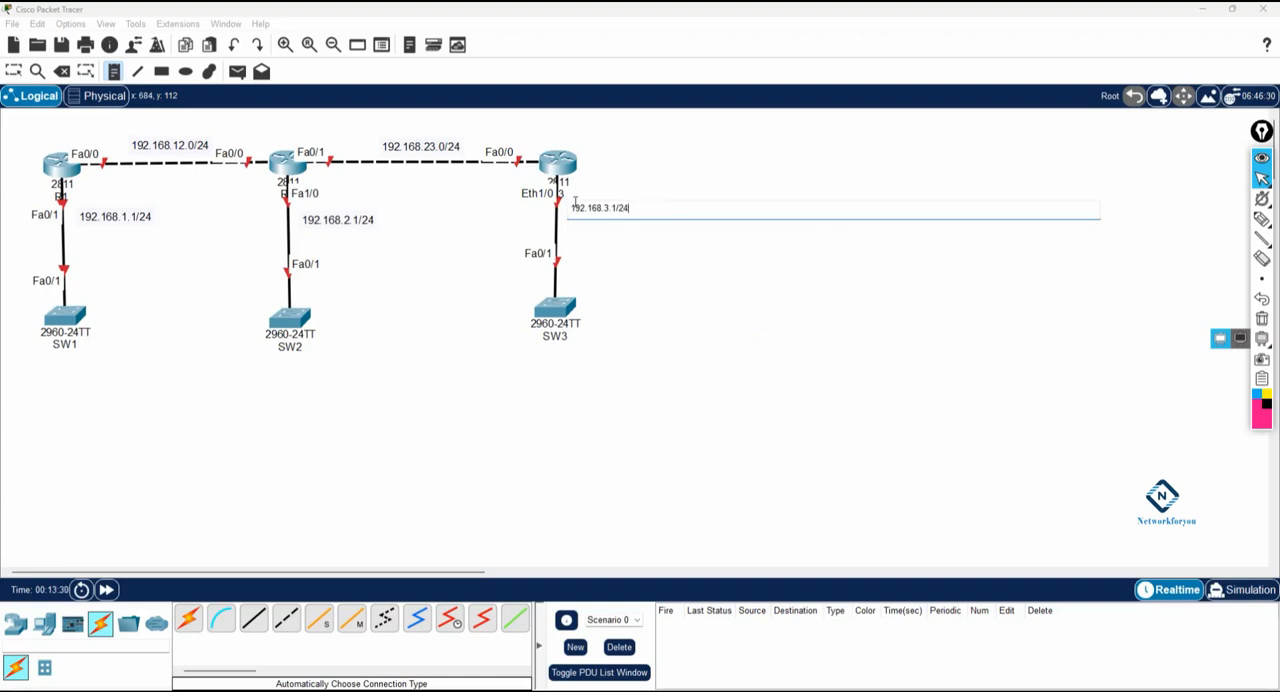
click(631, 282)
click(14, 71)
Step: Switch to Notepad and open a new blank document
click(205, 691)
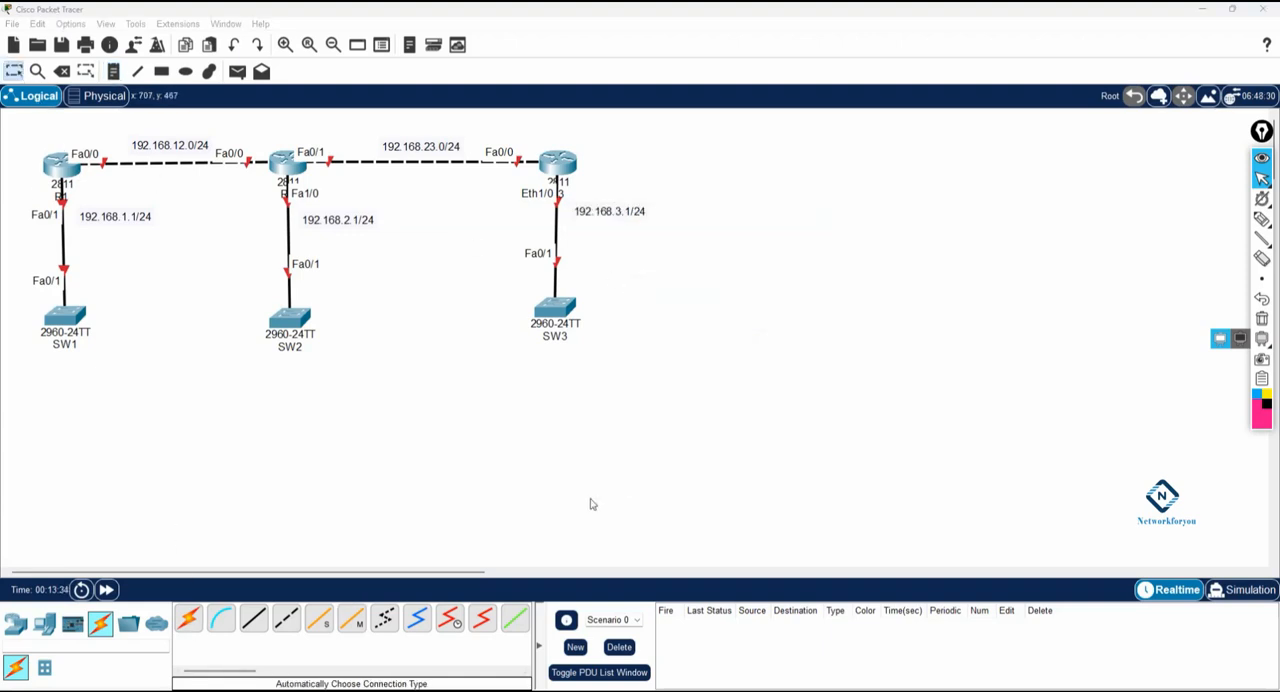
click(1110, 44)
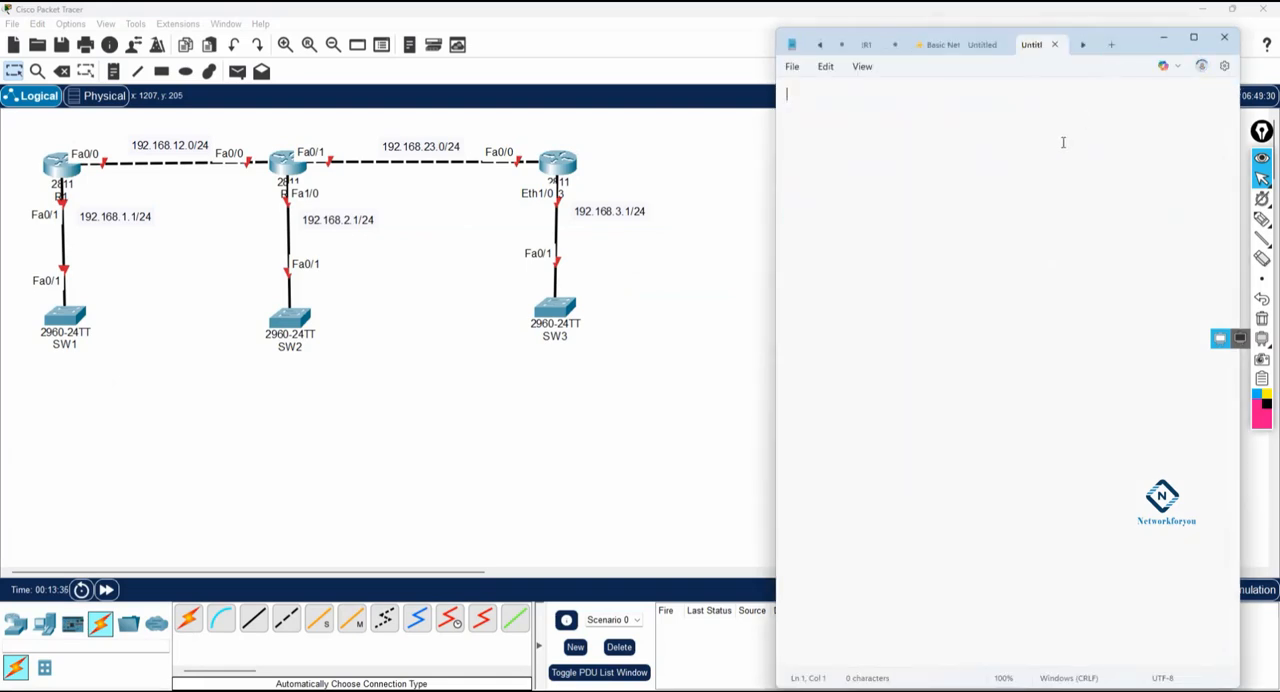
Step: Title the blank document "!OSPF Cost lab:" and leave an empty line below it
text(!OSPF Cost lab)
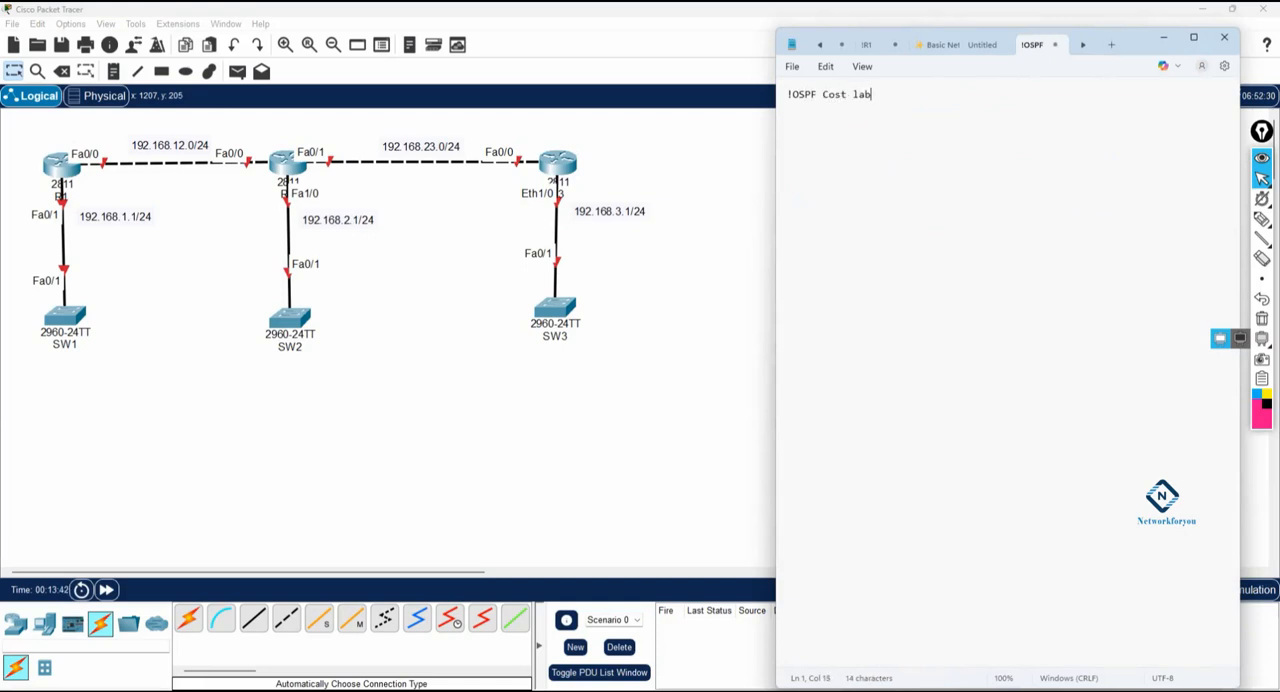
text(:)
key(Return)
key(Return)
Step: Add the heading "!R1 Configuration:" followed by the command lines en, config t and hostname R1
text(!R1 Configuration)
key(Return)
text(config t )
text(hos)
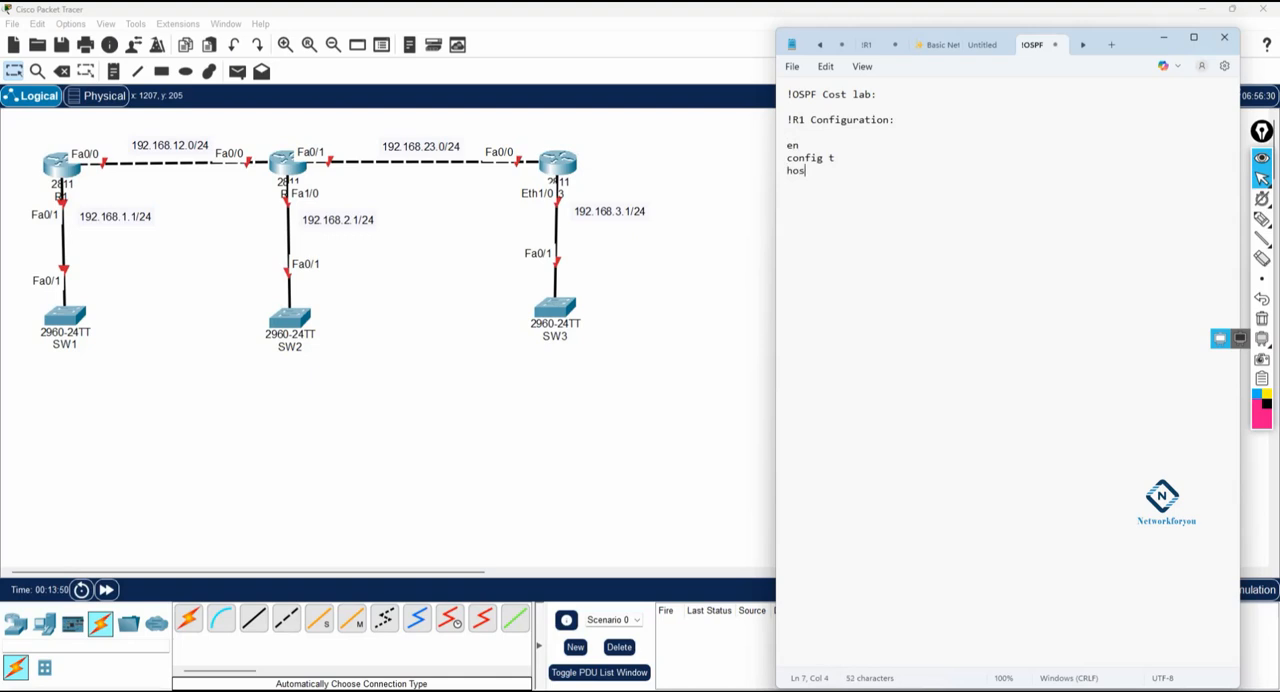
text(tname R1)
key(Return)
key(Return)
Step: Add R1's int f0/0 block with ip add 192.168.12.1 255.255.255.0 and no sh
text(int f0/0)
key(Return)
text(ip)
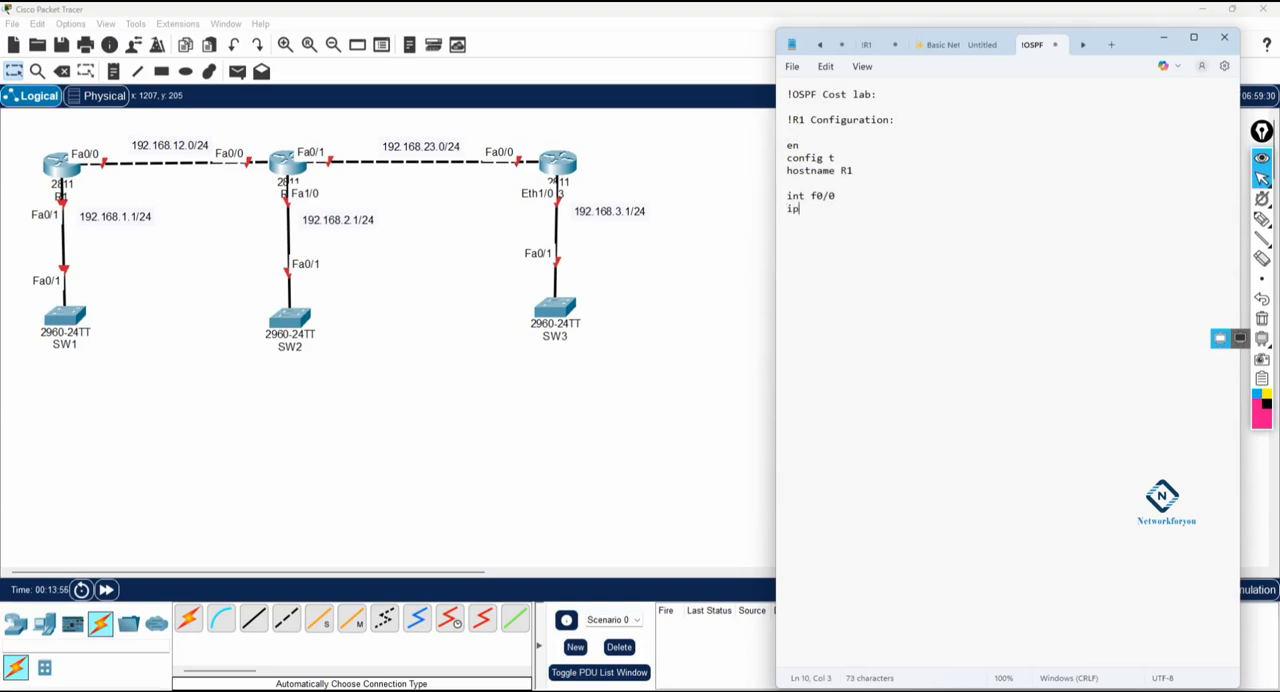
text( add 192.168.12.1 255.255.255.0)
key(Return)
text(no sh)
key(Return)
key(Return)
Step: Add R1's int f0/1 block with ip add 192.168.1.1 255.255.255.0 and no sh
text(int )
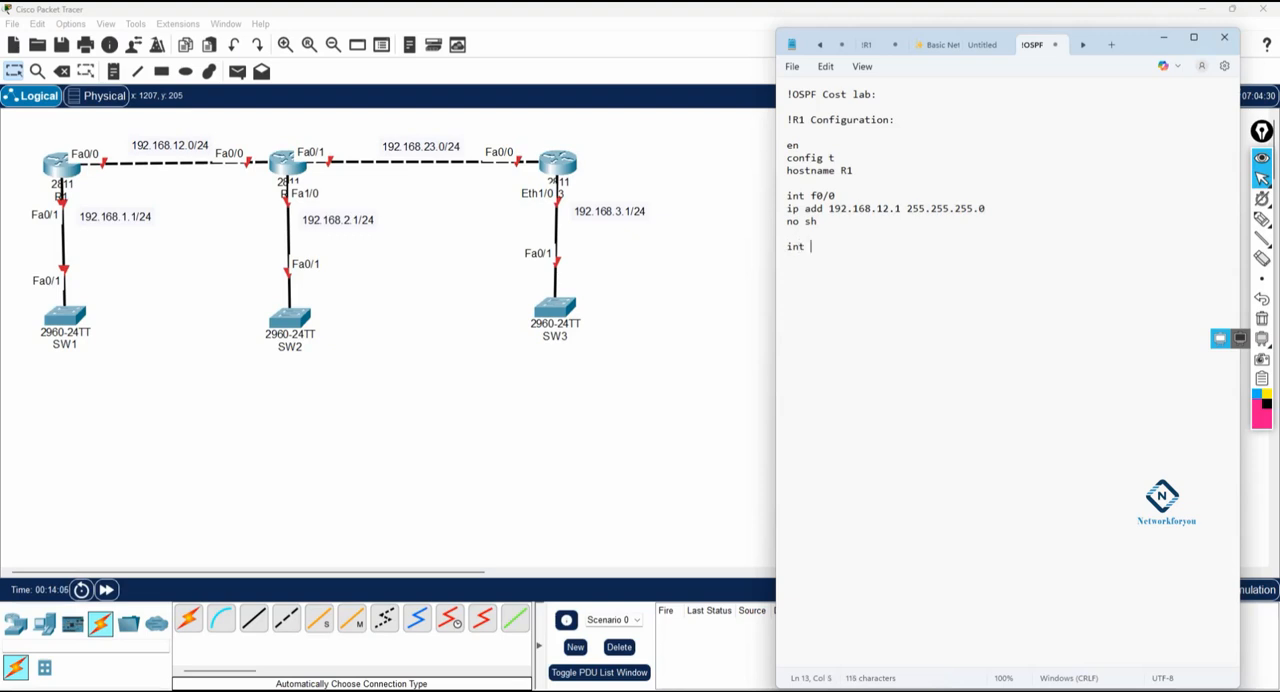
text(f0/1)
key(Return)
text(ip add 192.168.1.1 255.255.255.0)
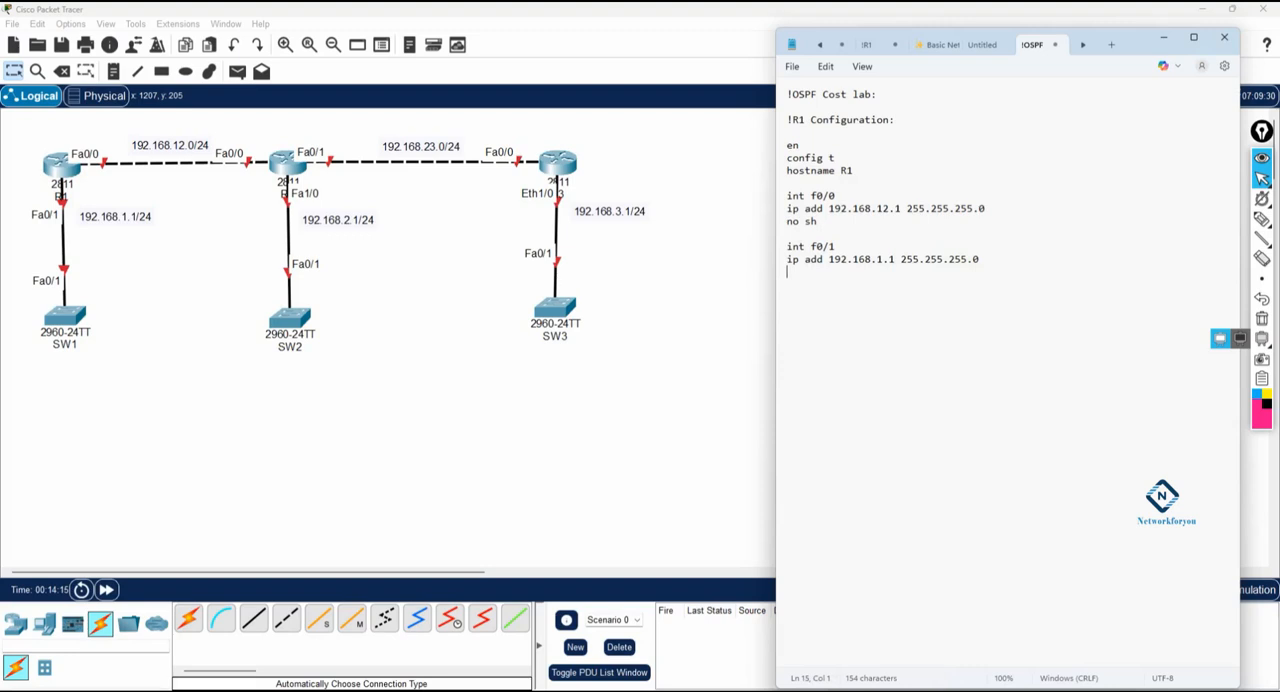
key(Return)
key(Return)
Step: Add router ospf 1 to the R1 configuration, then int f0/0 with ip ospf 1 area 0
text(router ospf 1  int f0/)
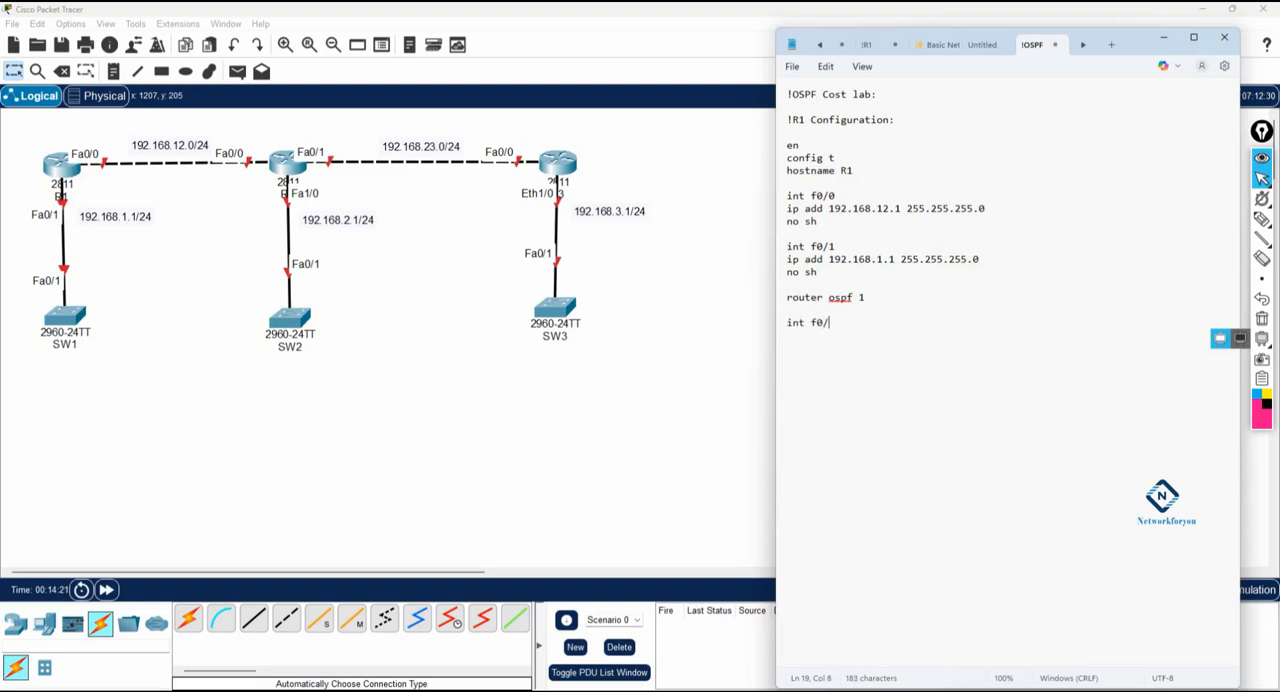
text(0 ip ospf 1 area 0  )
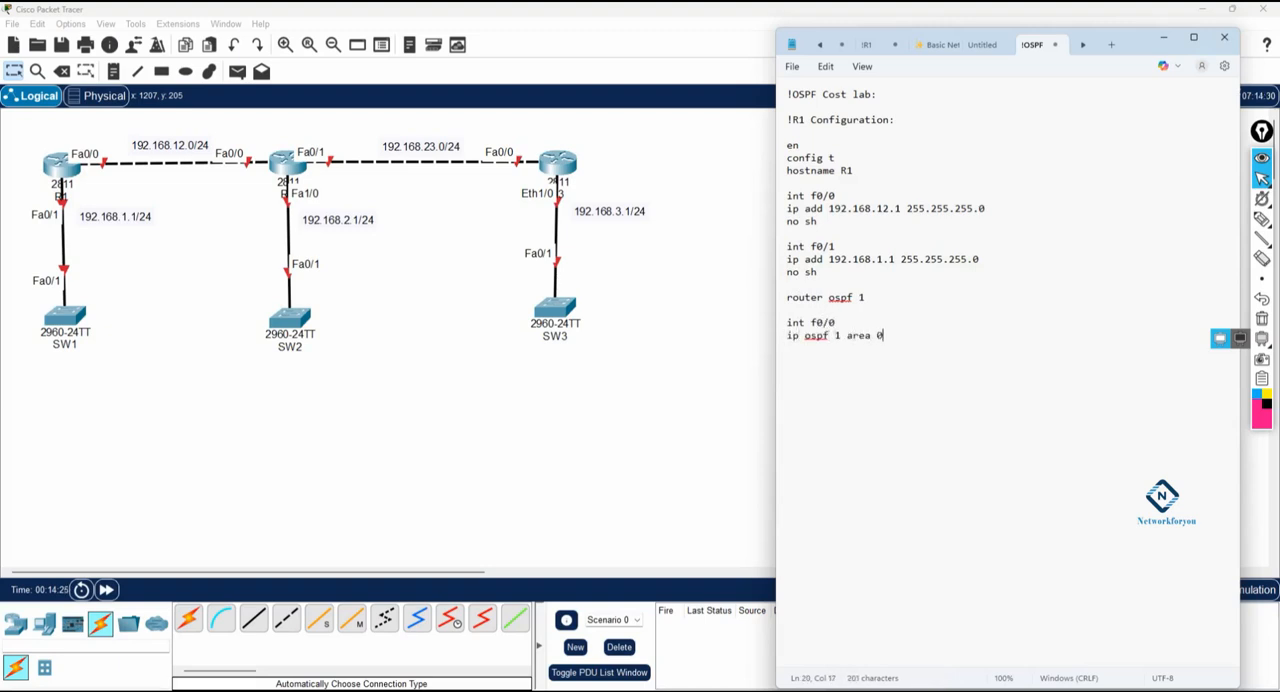
text(int f0/1)
Step: Add int f0/1 with ip ospf 1 area 0 and end the R1 section with a dashed separator line
key(Return)
text(ip ospf 1 area 0)
key(Return)
key(Return)
text(-)
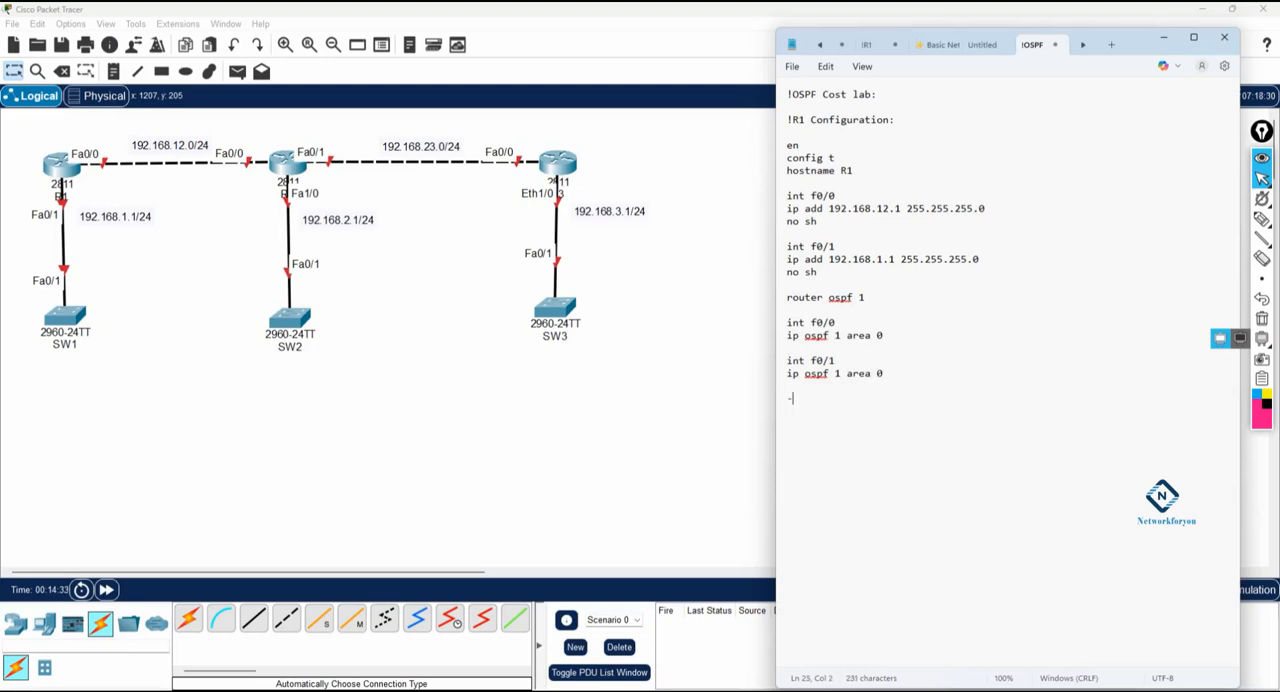
text(---------------------------------------)
Step: Insert a router ID line with 1.1.1.1 directly beneath router ospf 1 in the R1 section
click(818, 306)
text(rotuer-id )
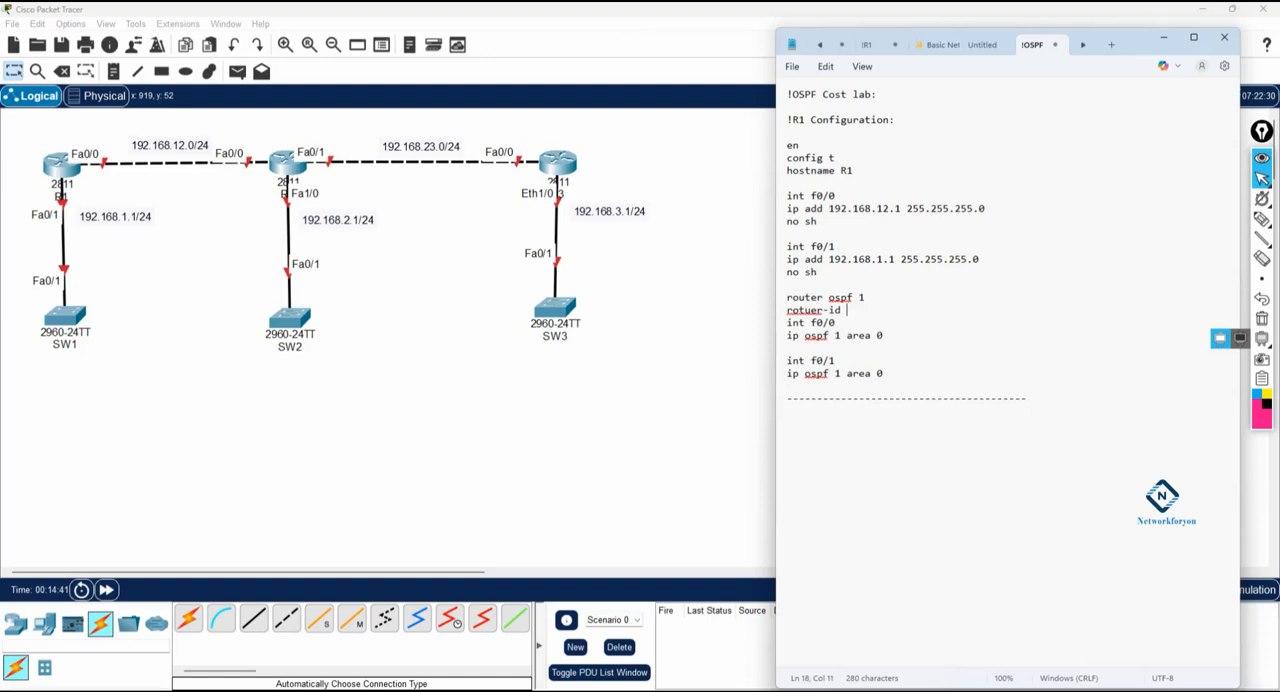
text(1.1.1)
Step: Copy the R1 configuration block and paste it into R1's CLI in Packet Tracer, answering no to the initial configuration dialog
drag(884, 373, 783, 120)
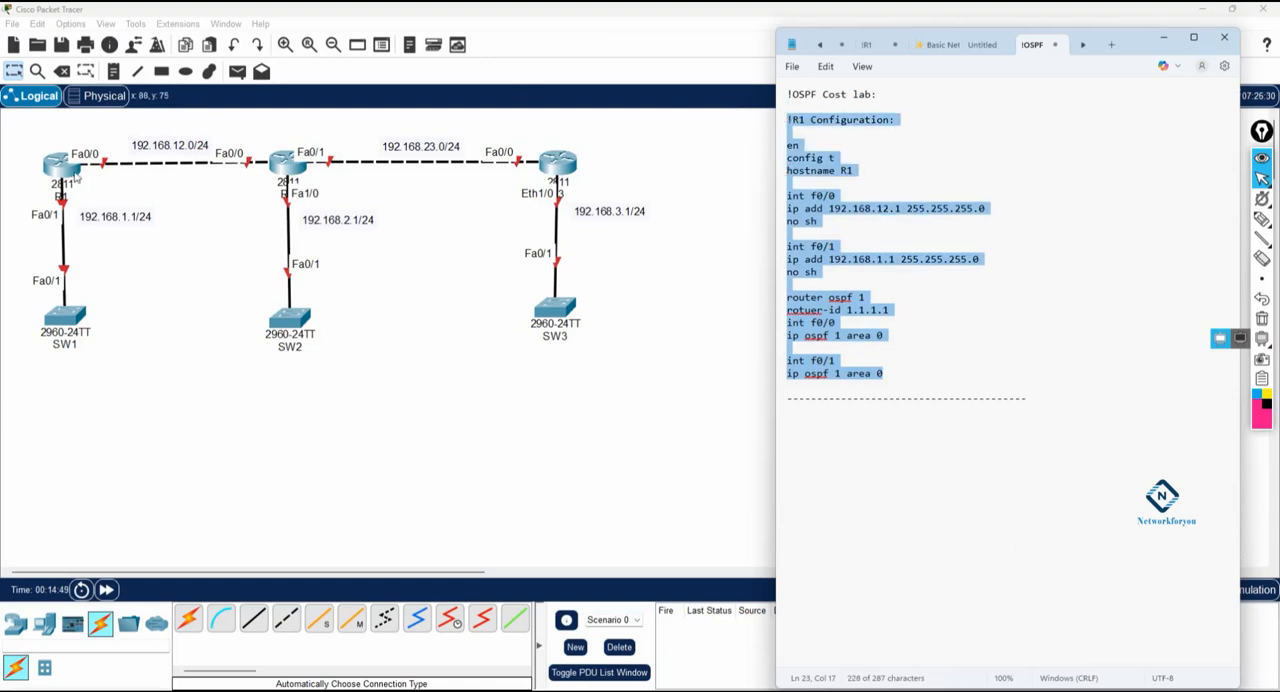
click(75, 172)
click(494, 136)
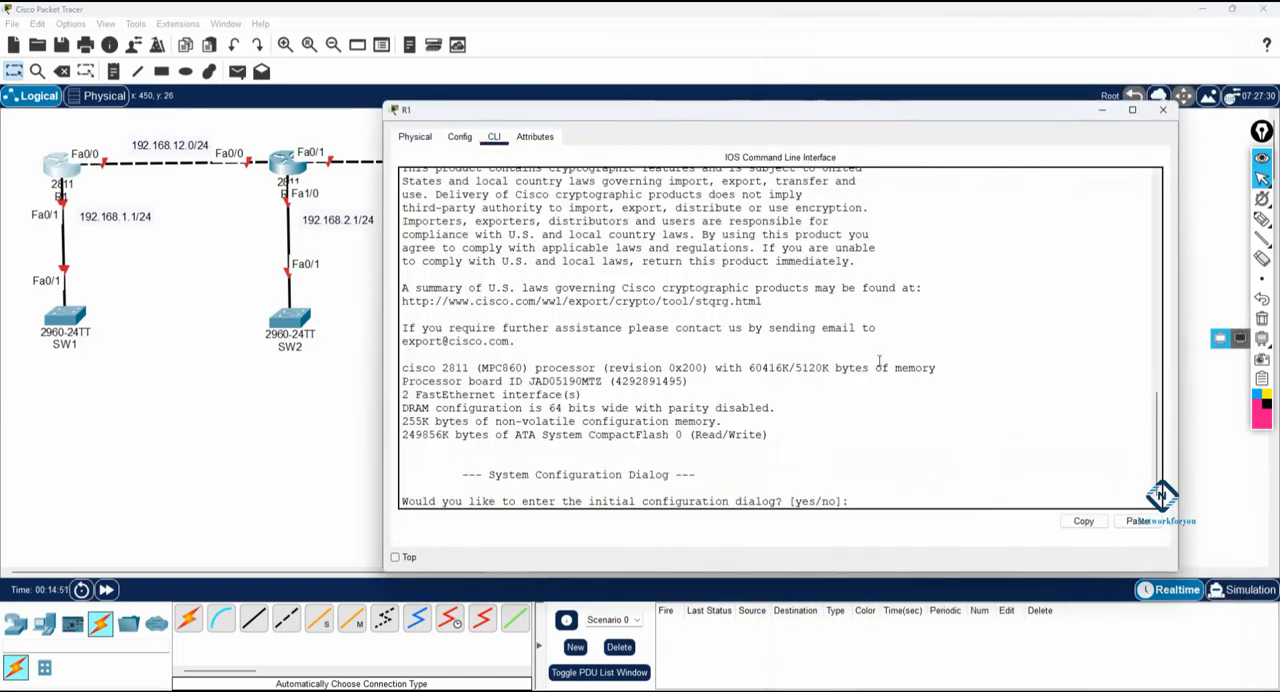
text(no)
key(Return)
key(Return)
key(Return)
key(Return)
key(Return)
key(Return)
key(Return)
key(Return)
key(Return)
key(Return)
key(Return)
key(Return)
key(Return)
key(Return)
key(Return)
key(Return)
key(Return)
key(Return)
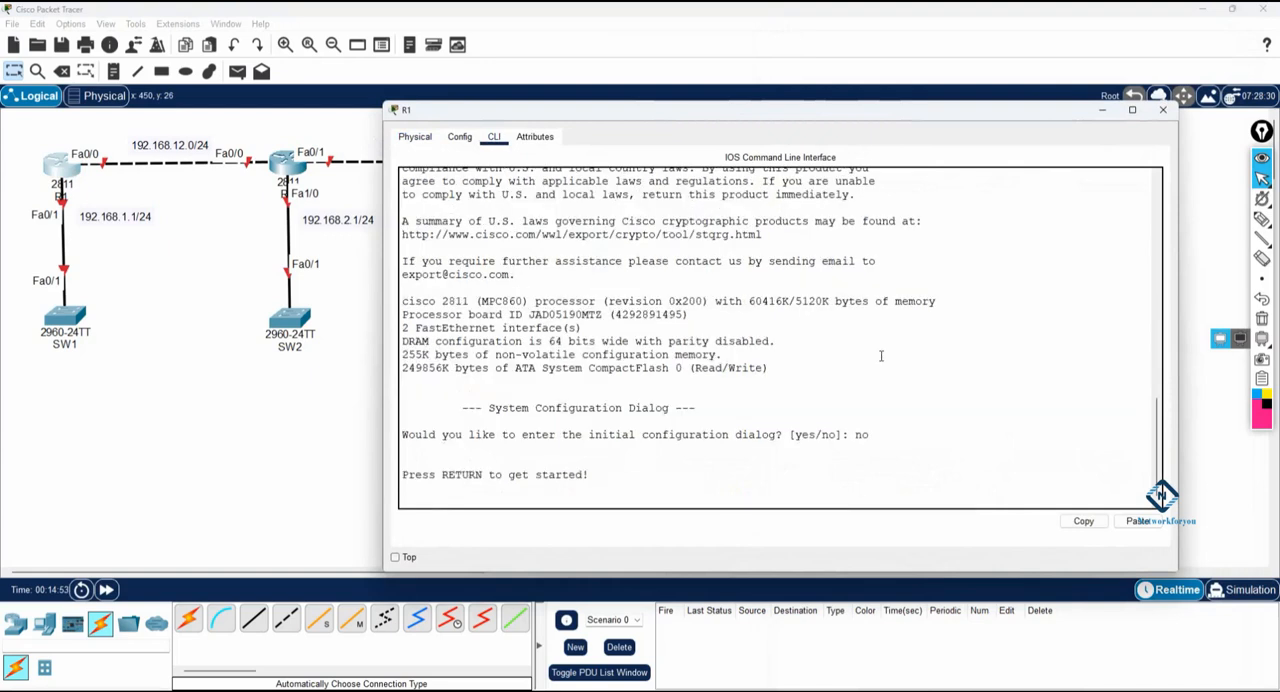
right_click(881, 362)
click(914, 379)
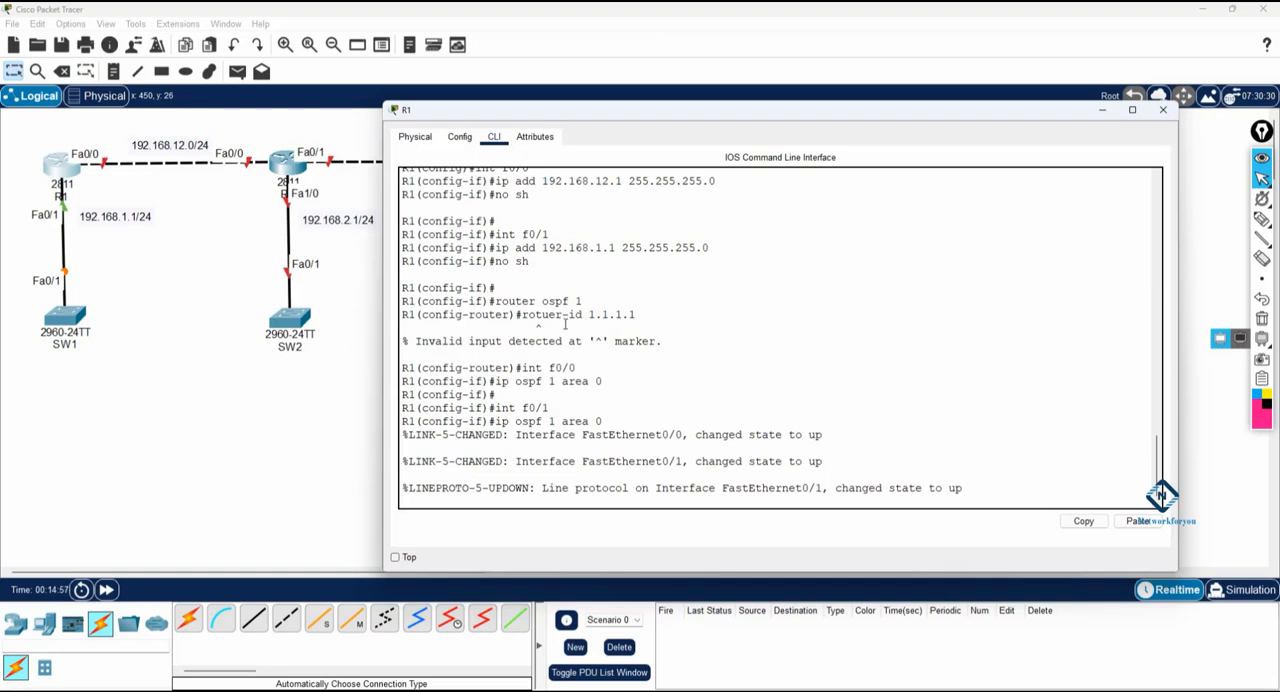
Step: Switch back to Notepad and correct the misspelled "rotuer" to "router" in the R1 router ID line
key(alt+Tab)
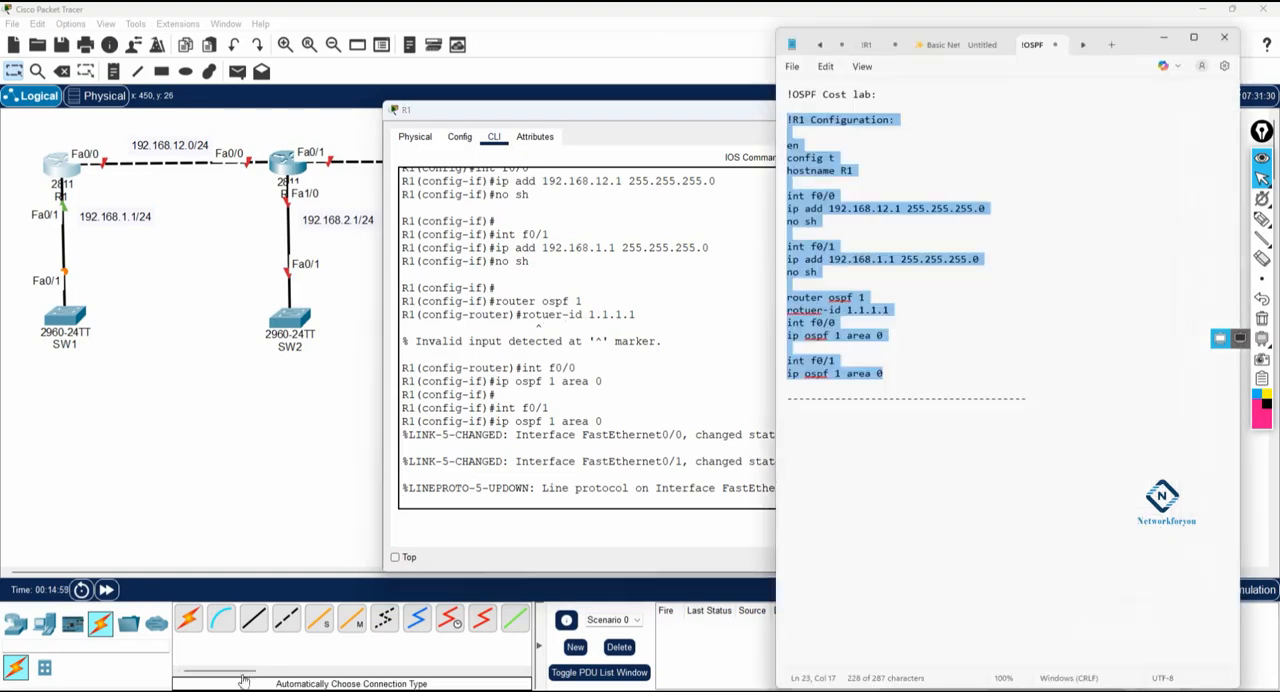
click(877, 322)
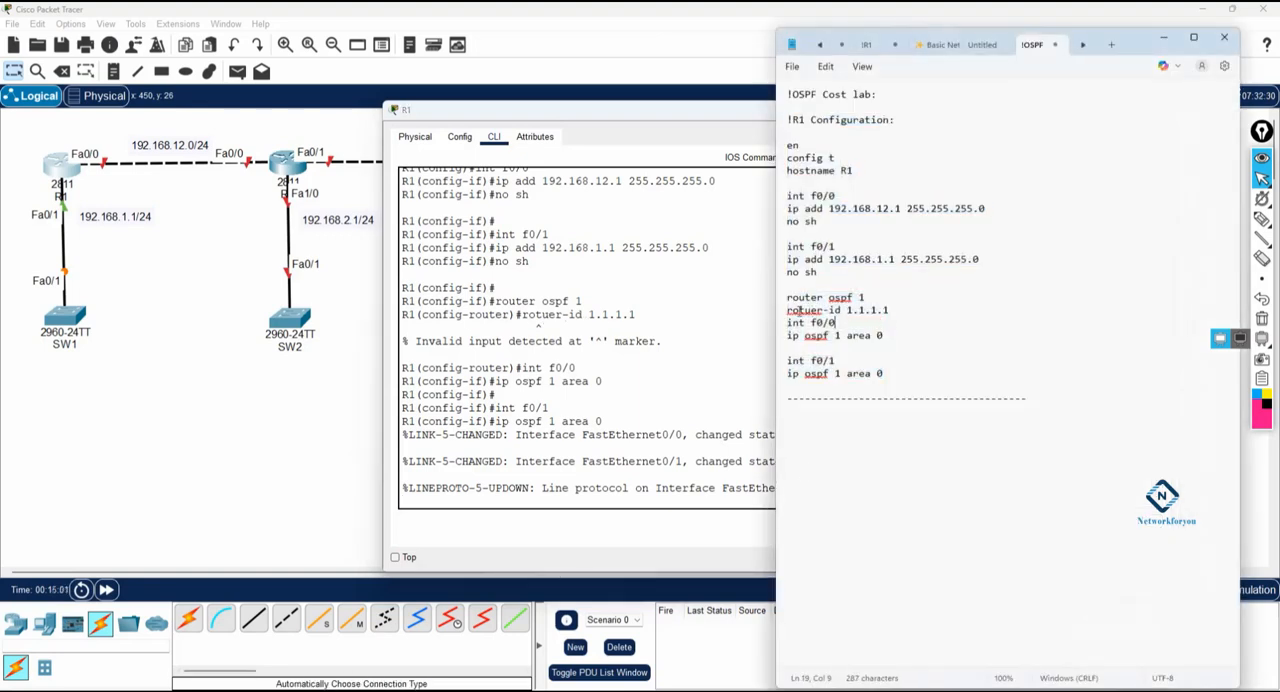
right_click(801, 310)
mouse_move(921, 328)
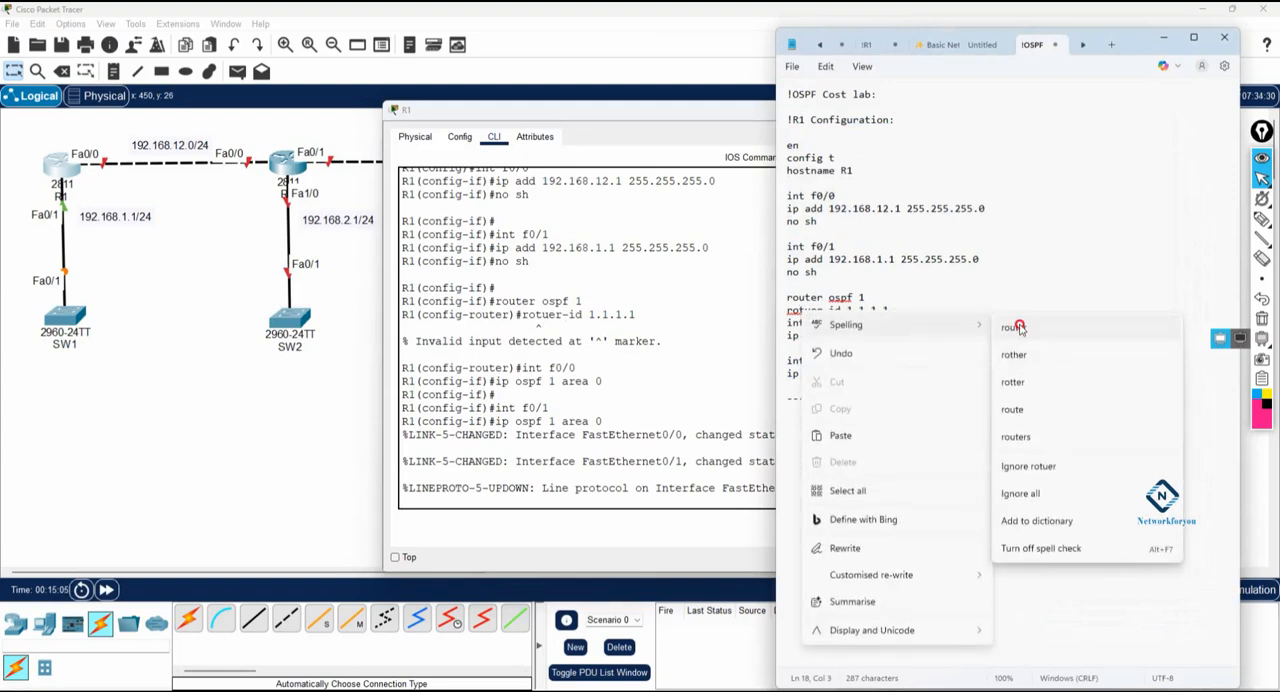
click(1013, 326)
Step: Copy the router ospf 1 and router-id 1.1.1.1 lines and run them in R1's CLI in Packet Tracer
drag(900, 312, 774, 309)
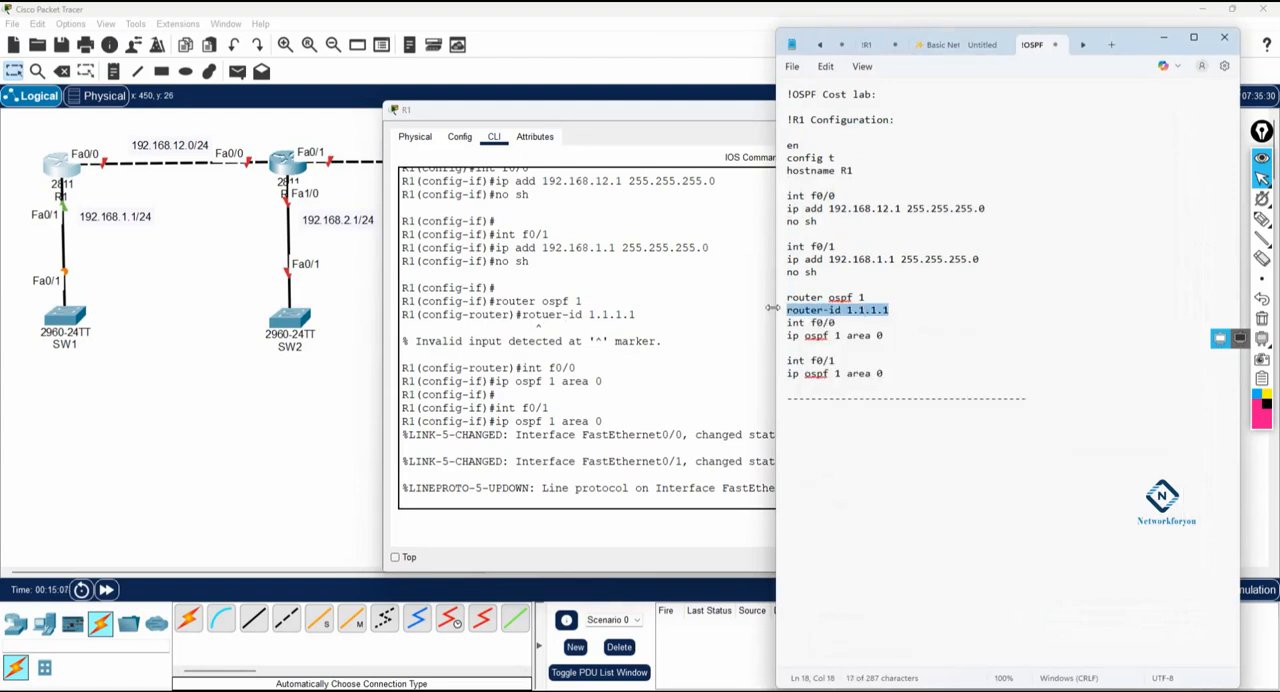
drag(898, 316, 777, 305)
key(ctrl+c)
click(667, 437)
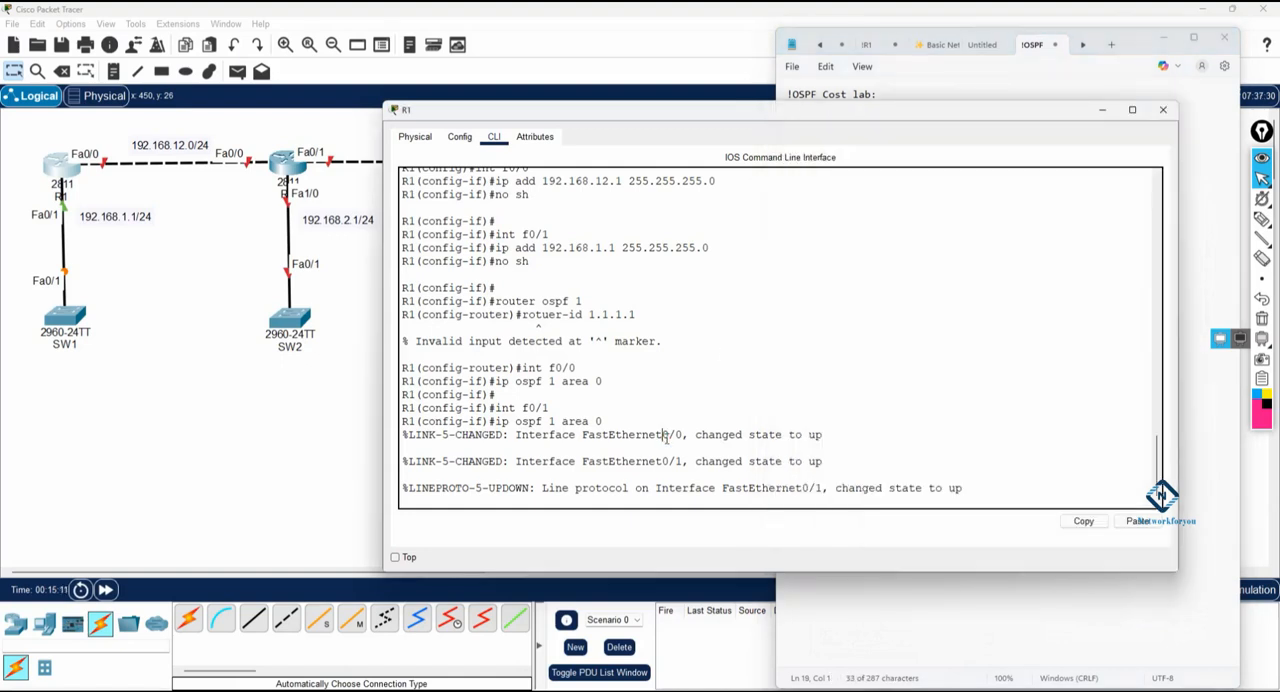
key(Return)
key(Return)
right_click(667, 440)
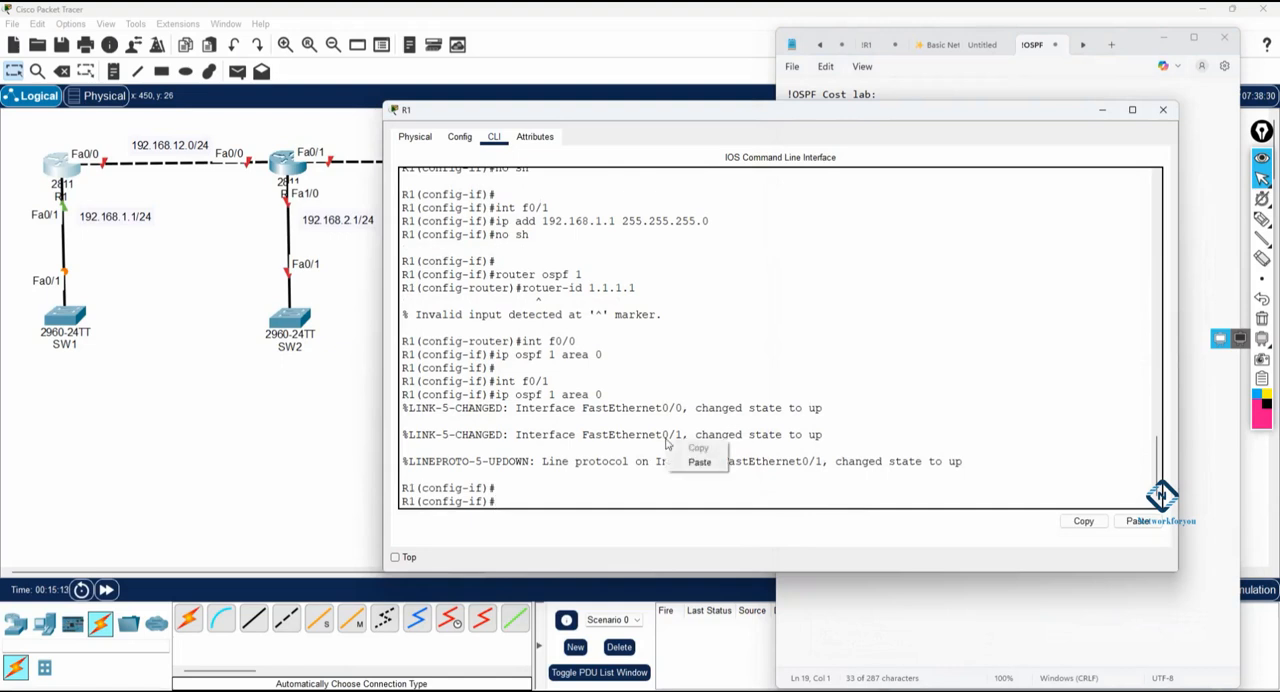
click(686, 472)
right_click(690, 466)
click(718, 486)
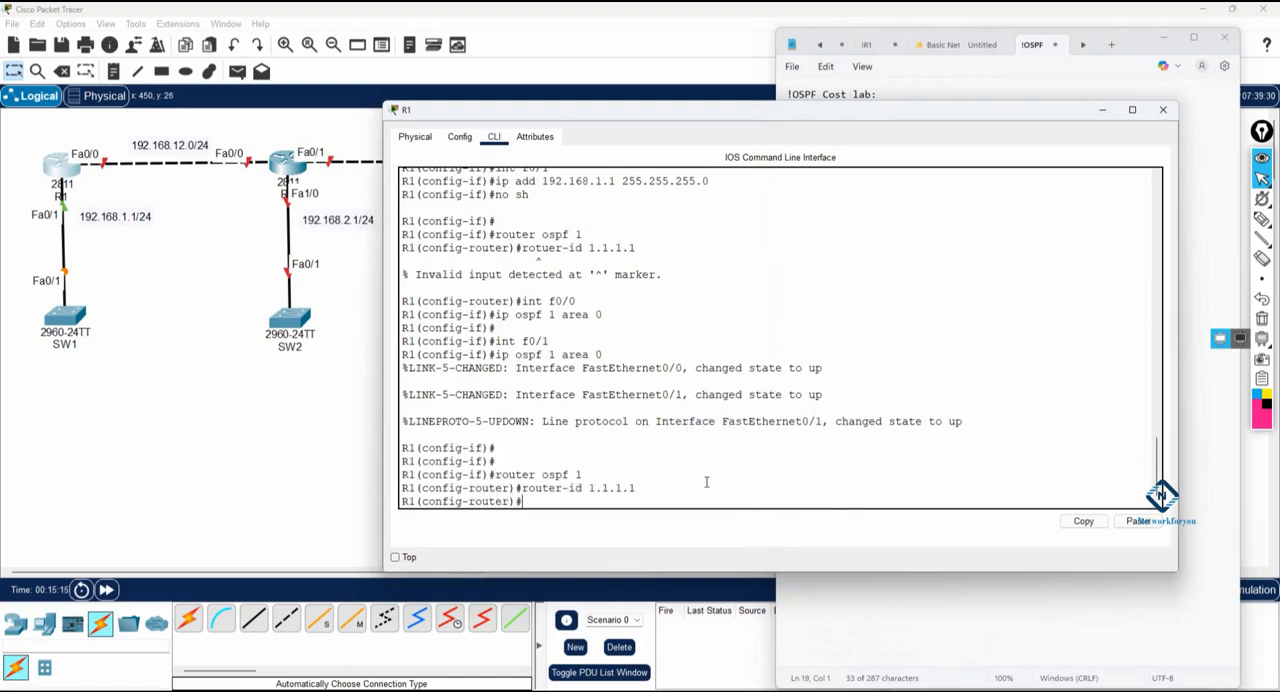
key(Return)
Step: Exit configuration mode on R1 and run sh ip protocols to check the OSPF router ID
key(ctrl+z)
key(Return)
key(Return)
key(Return)
text(sh ip pro)
key(Tab)
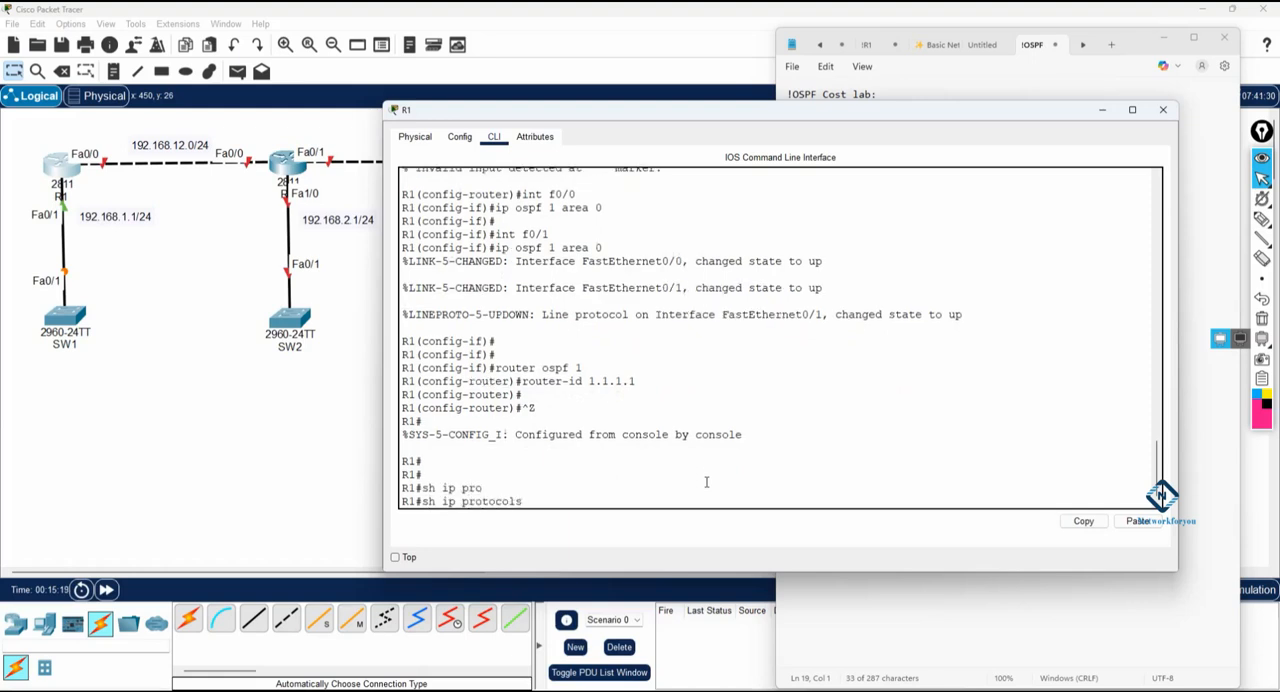
key(Return)
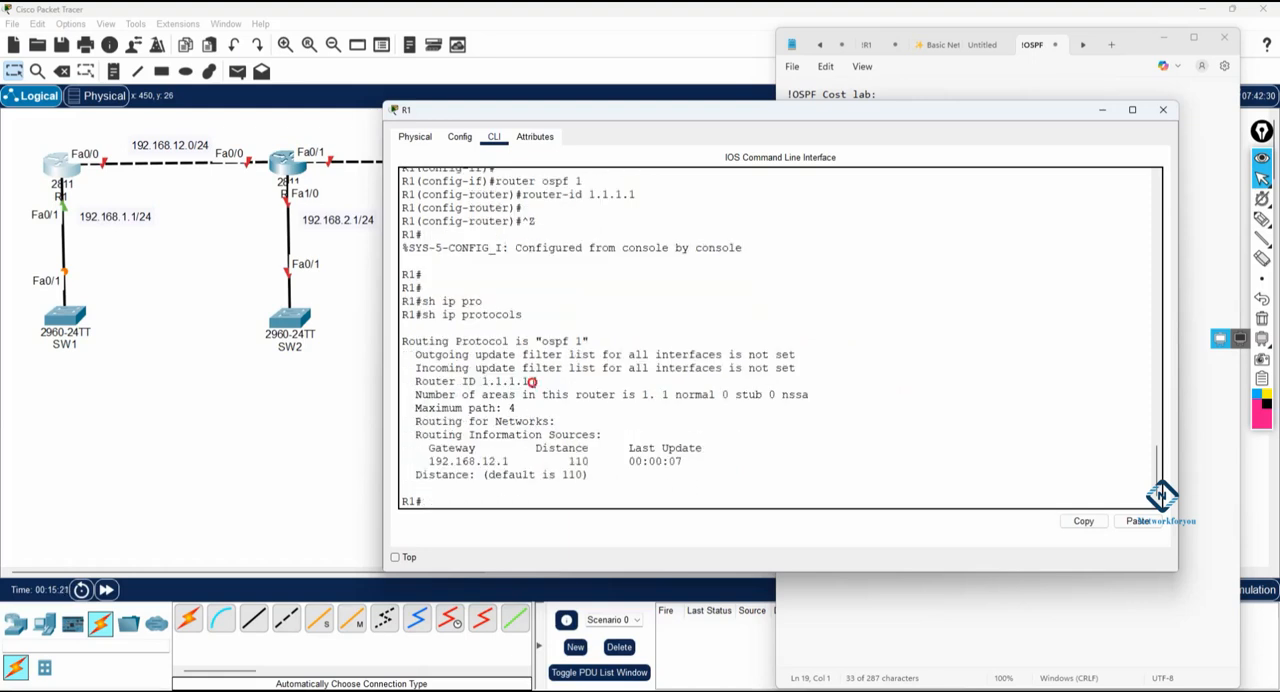
drag(529, 382, 456, 382)
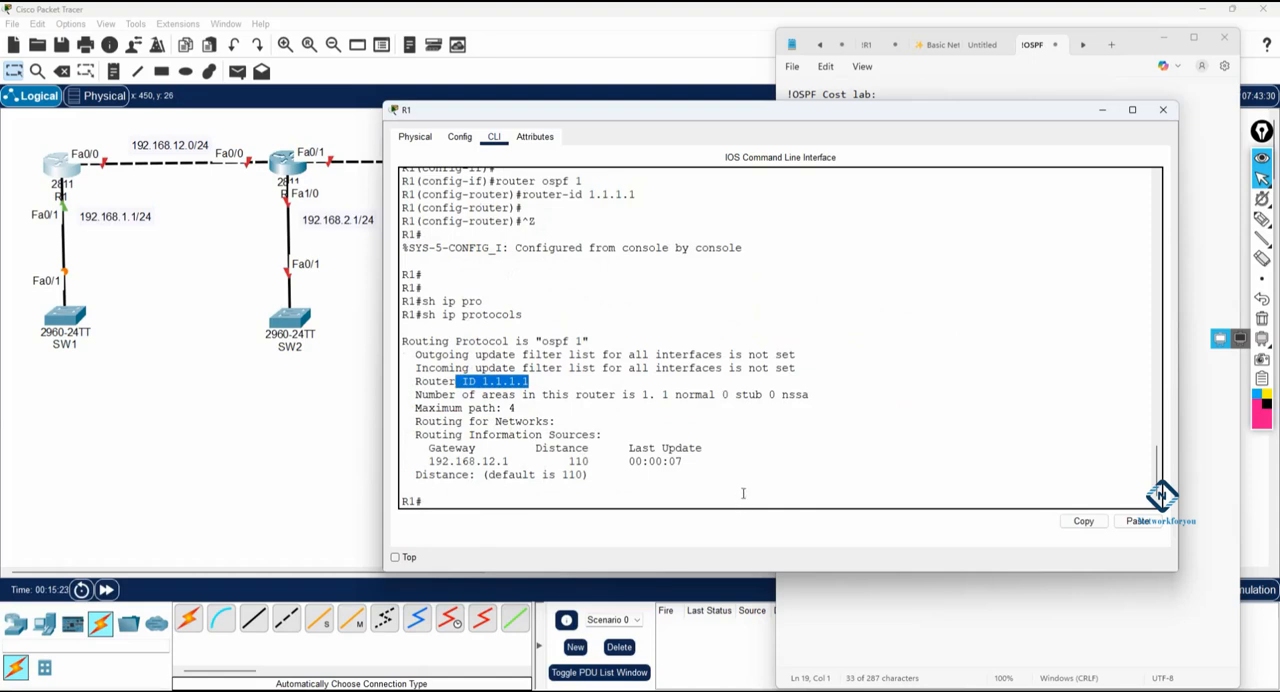
Step: Review the earlier misspelled router ID command and its response in R1's CLI history
scroll(743, 493, up, 7)
drag(516, 232, 582, 232)
scroll(706, 327, up, 1)
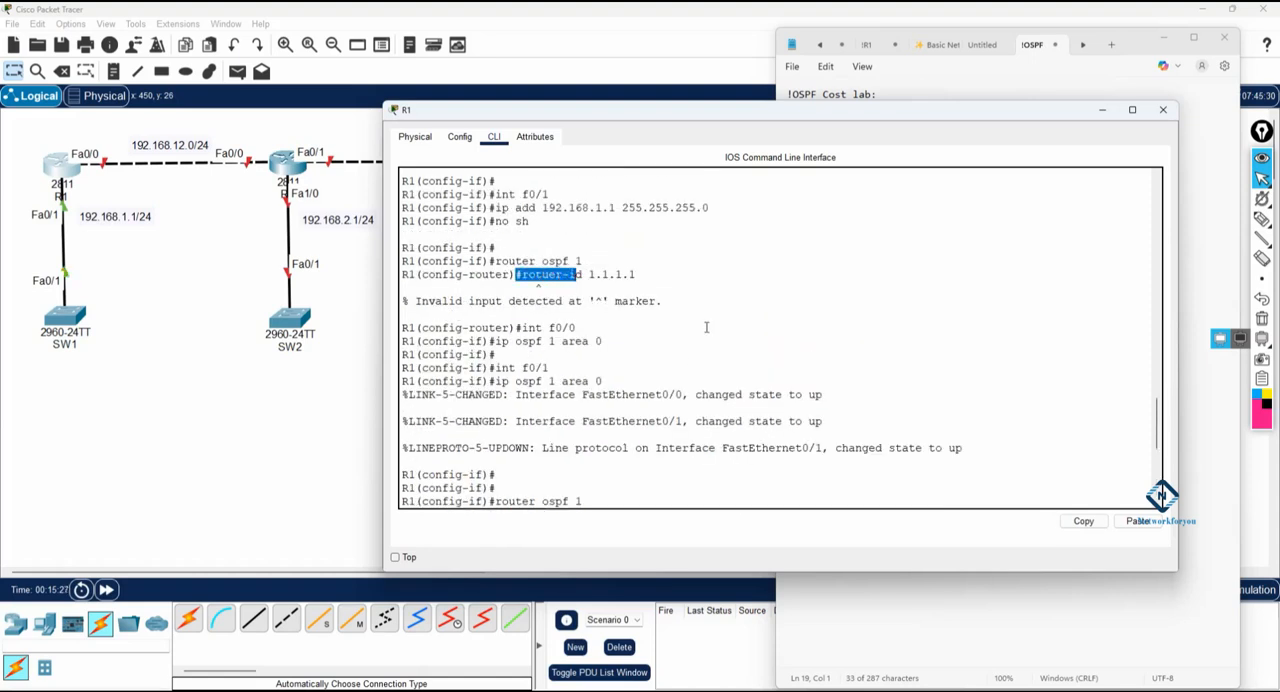
scroll(706, 327, up, 3)
scroll(702, 325, down, 2)
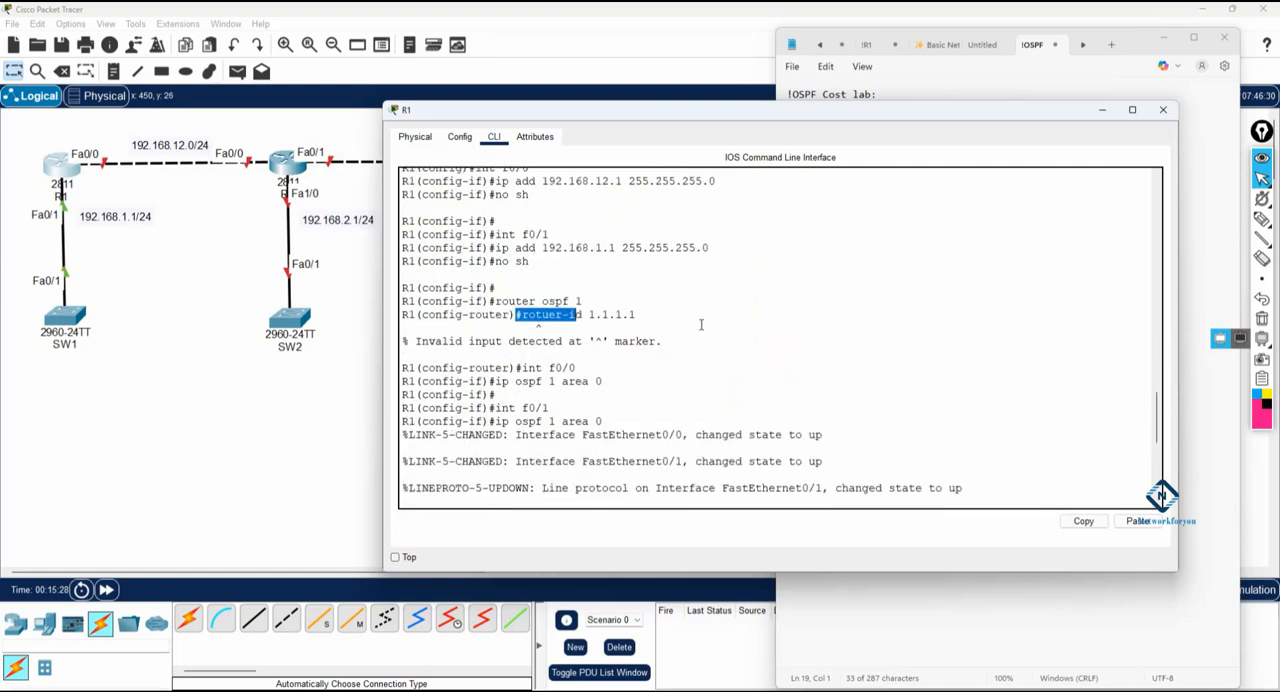
drag(663, 341, 409, 314)
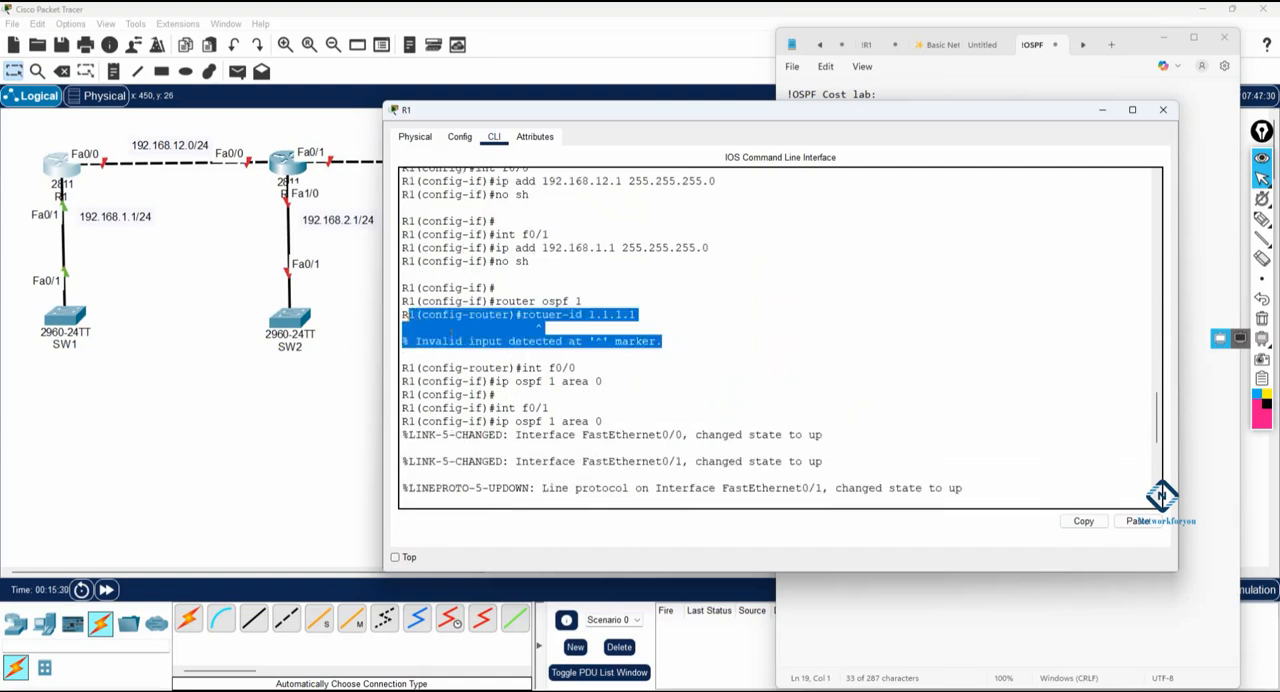
scroll(769, 362, down, 3)
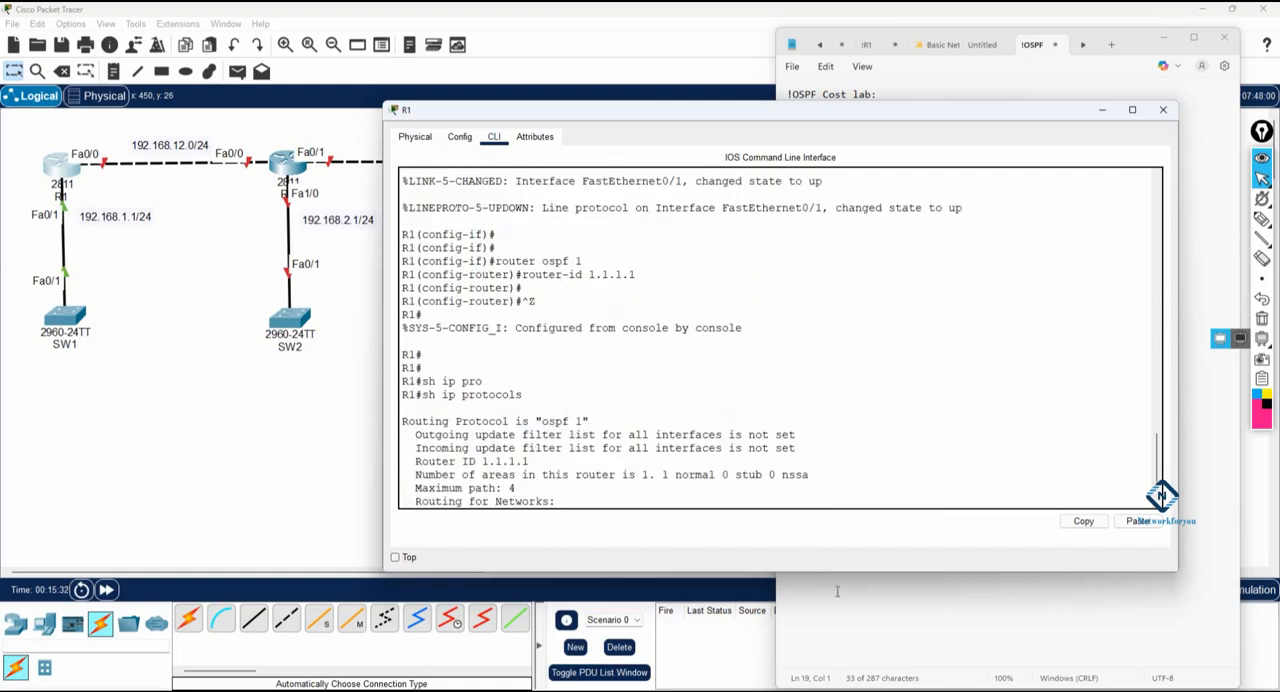
Step: Switch to Notepad and add the heading "!R2 Configuration:" below the dashed separator line
click(841, 398)
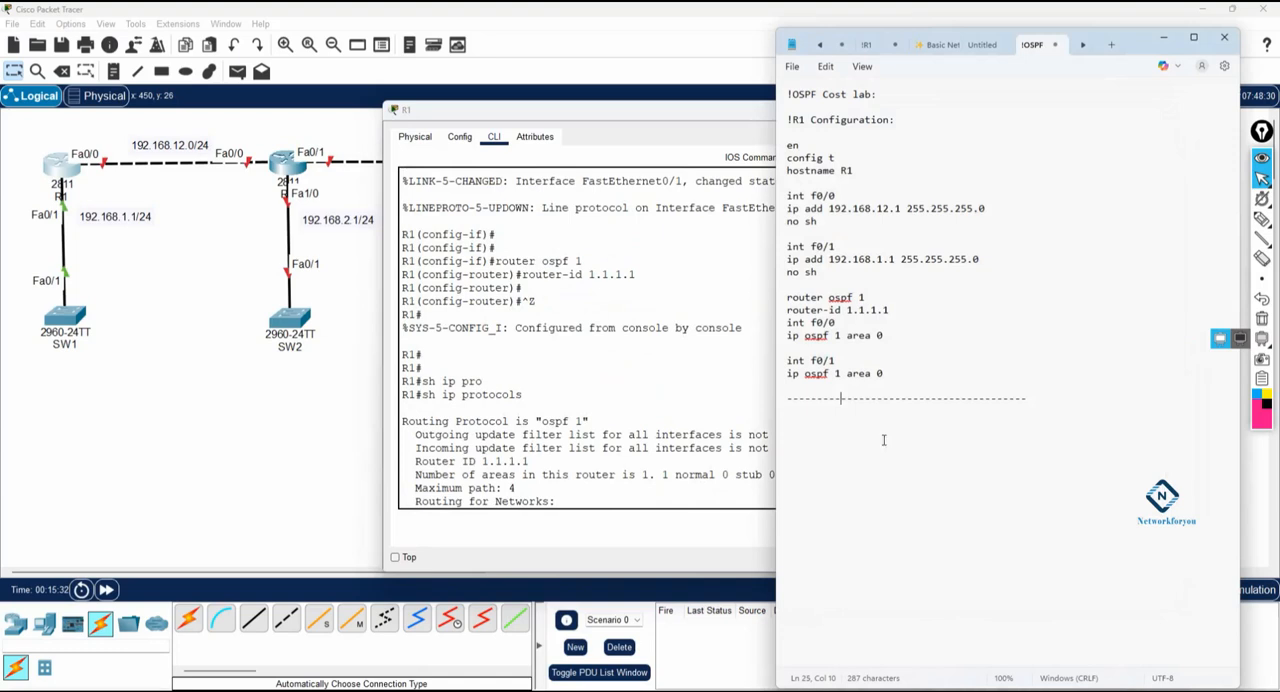
click(1033, 397)
key(Return)
key(Return)
text(!R2 Configuration:)
key(Return)
key(Return)
Step: Add the command lines en, config t and hostname R2 under the R2 heading
text(en)
key(Return)
text(config t)
key(Return)
text(hostname R2)
key(Return)
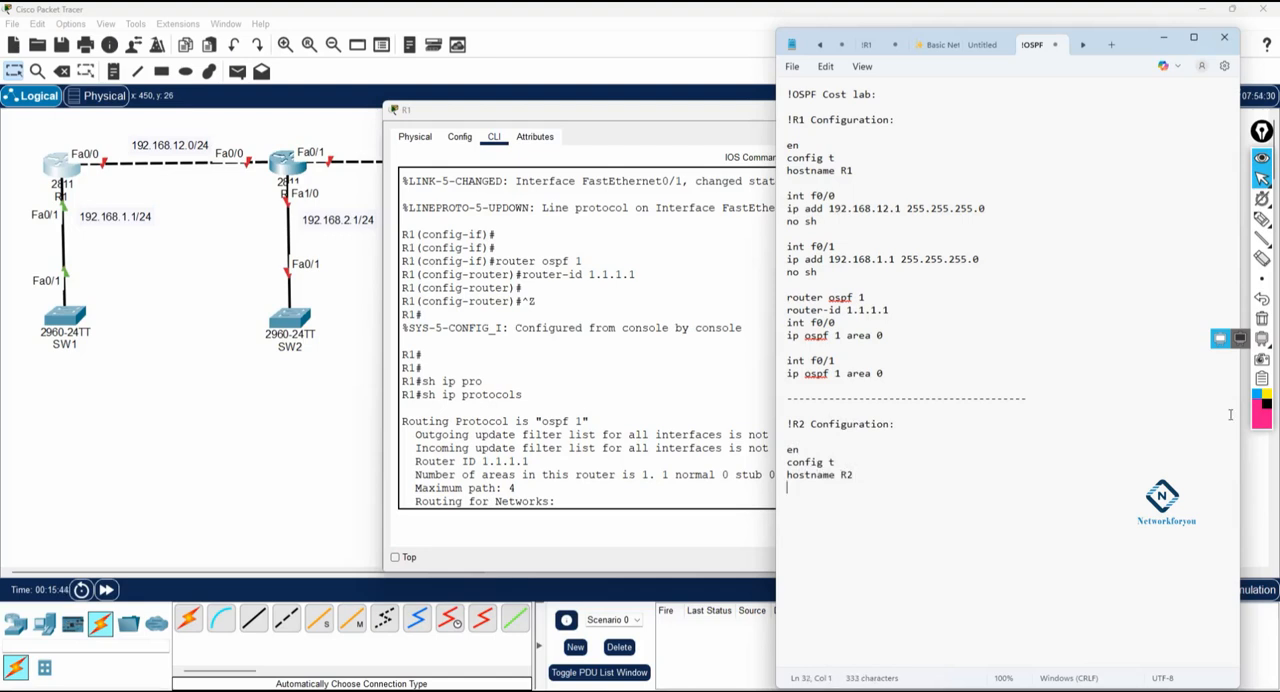
Step: Add R2's int f0/0 block with ip add 192.168.12.2 255.255.255.0 and no sh
text(int f0/0)
key(Return)
text(ip add 192.168.12.2 2)
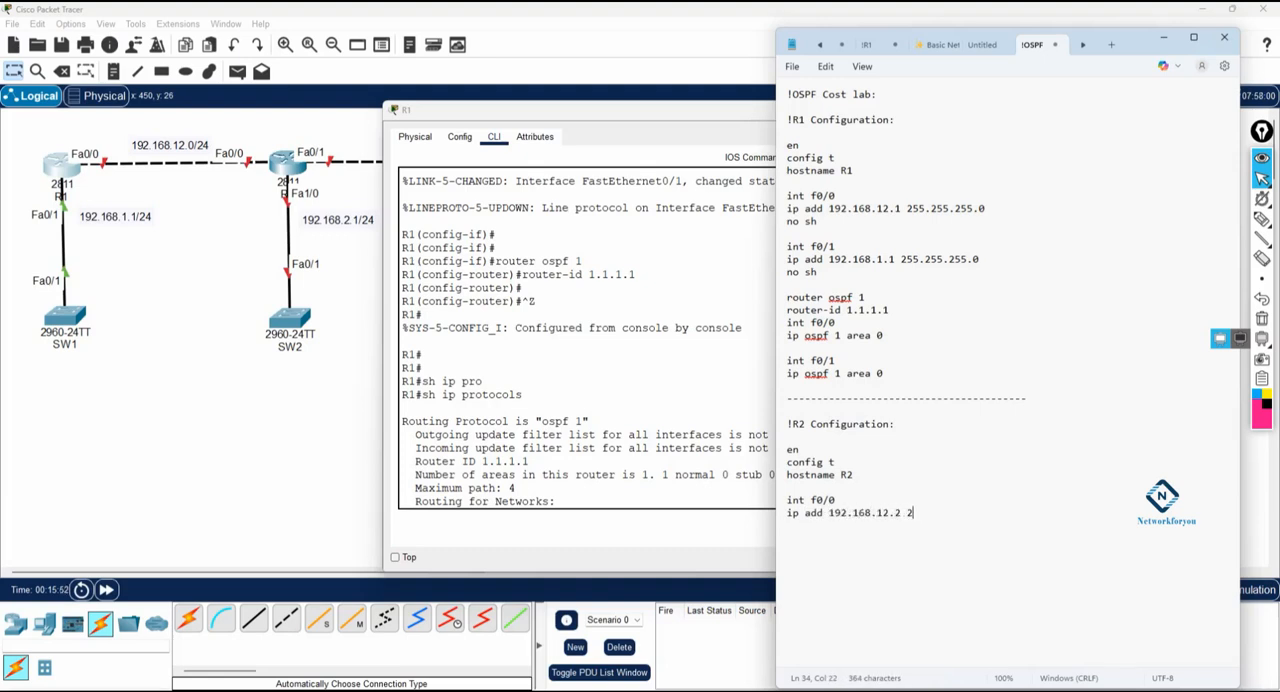
text(55.255.255.0)
key(Return)
text(no sh)
key(Return)
key(Return)
Step: Add the int f0/1 line to the R2 configuration and minimize the R1 window to uncover the topology
text(int f0/1)
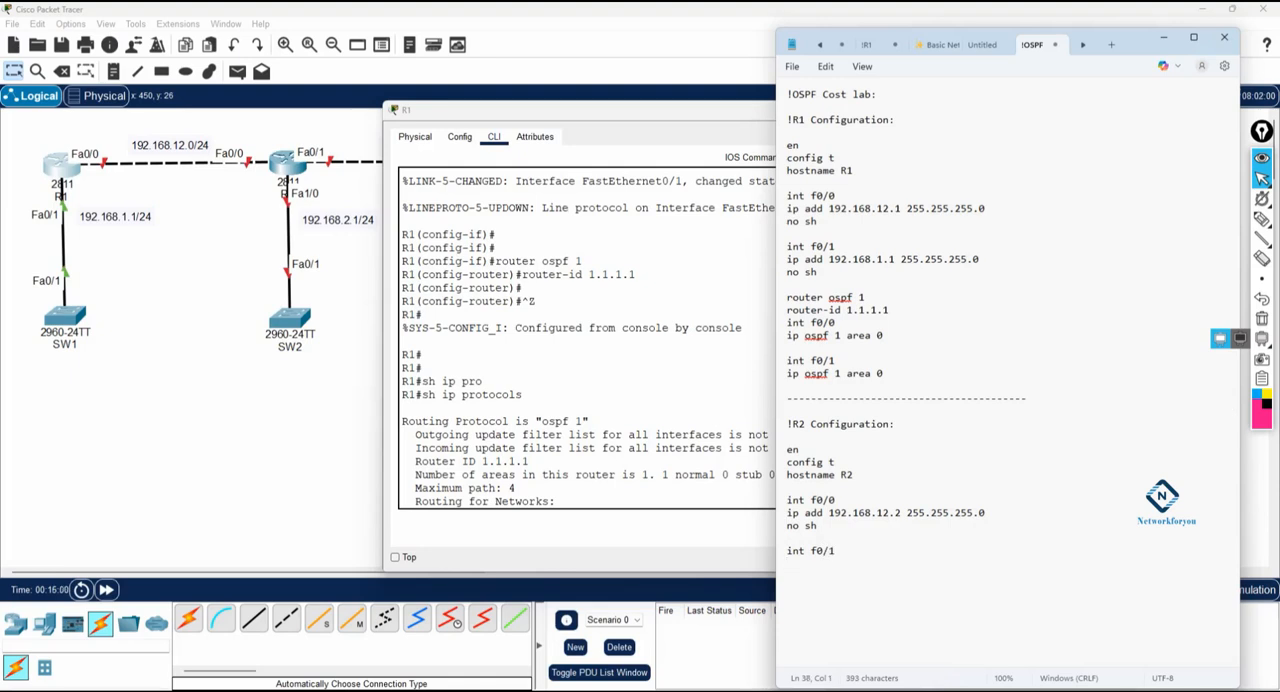
click(434, 320)
click(1113, 107)
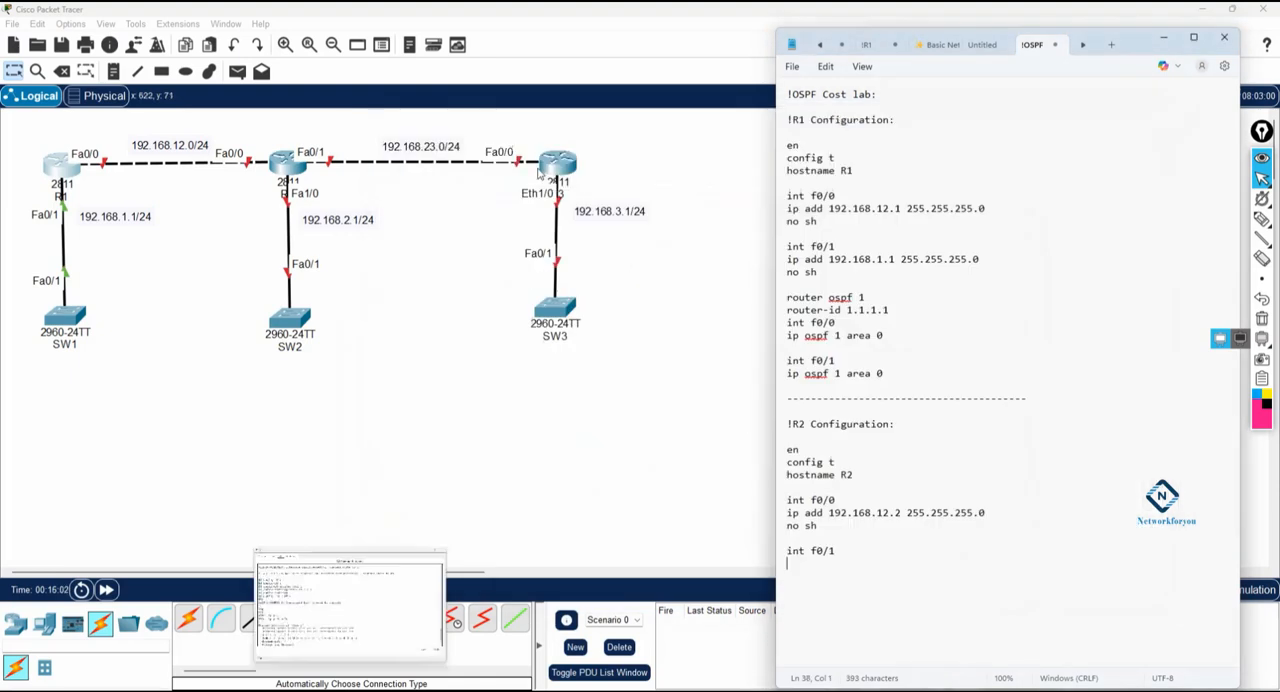
click(847, 576)
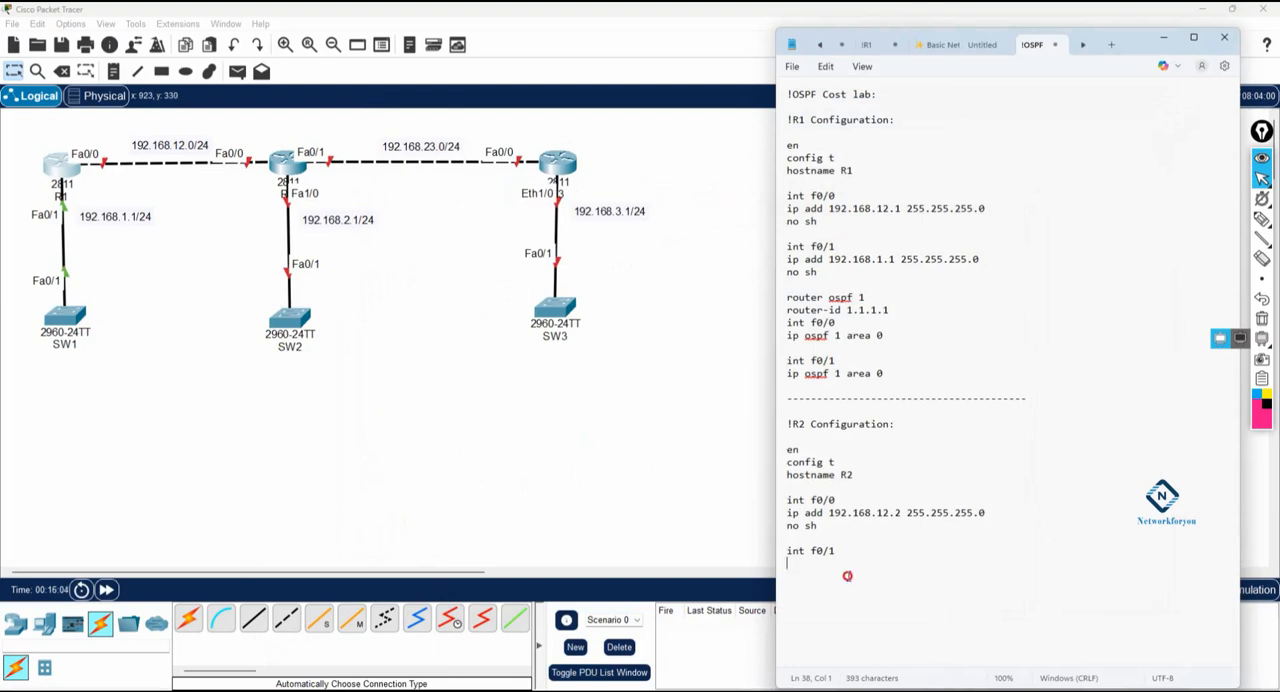
Step: Complete R2's int f0/1 block with ip add 192.168.23.1 255.255.255.0 and no sh
text(ip add 192.168.23.1 255.25)
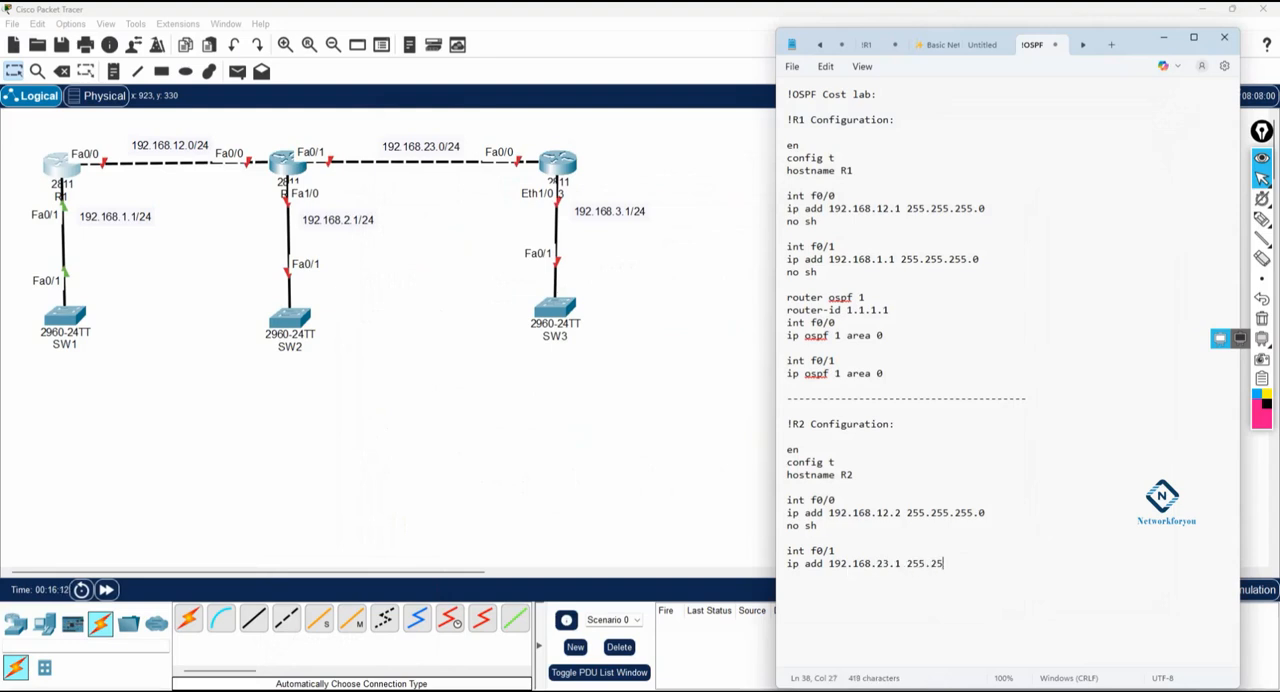
text(5.255.0)
key(Return)
text(no sh)
key(Return)
key(Return)
Step: Add R2's int f1/0 block with ip add 192.168.2.1 255.255.255.0 and no sh
text(i)
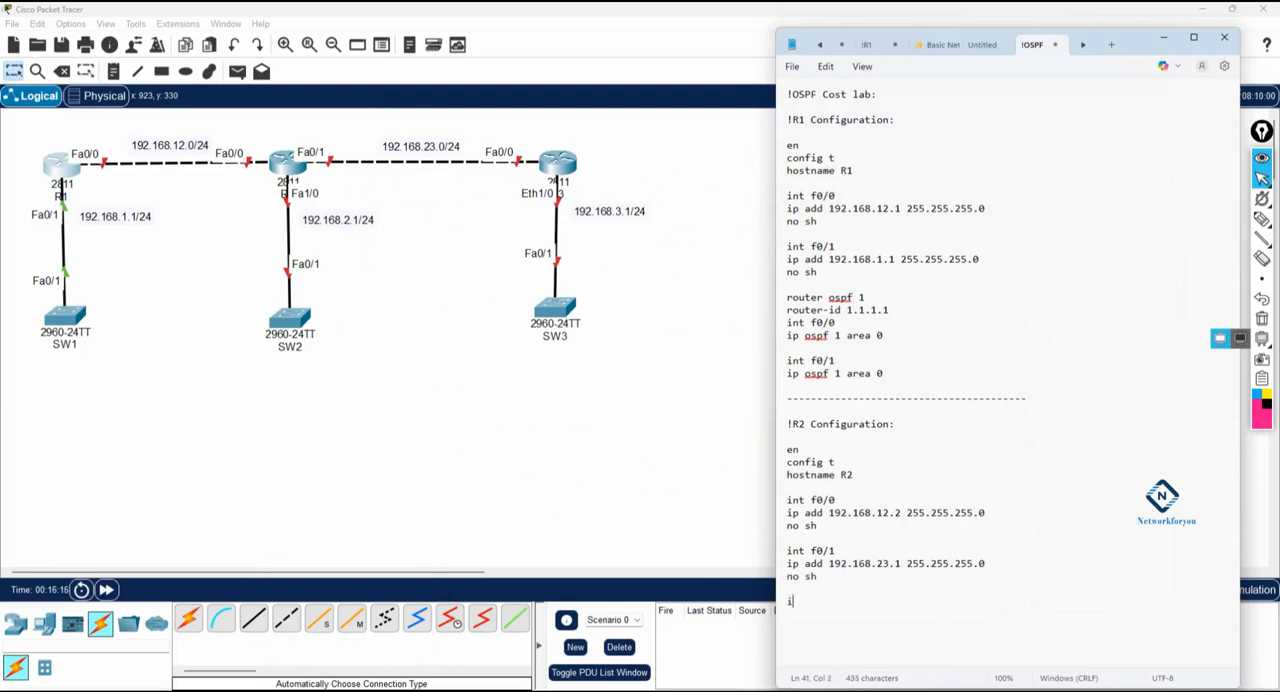
text(nt f1/0)
key(Return)
text(ip add 192.)
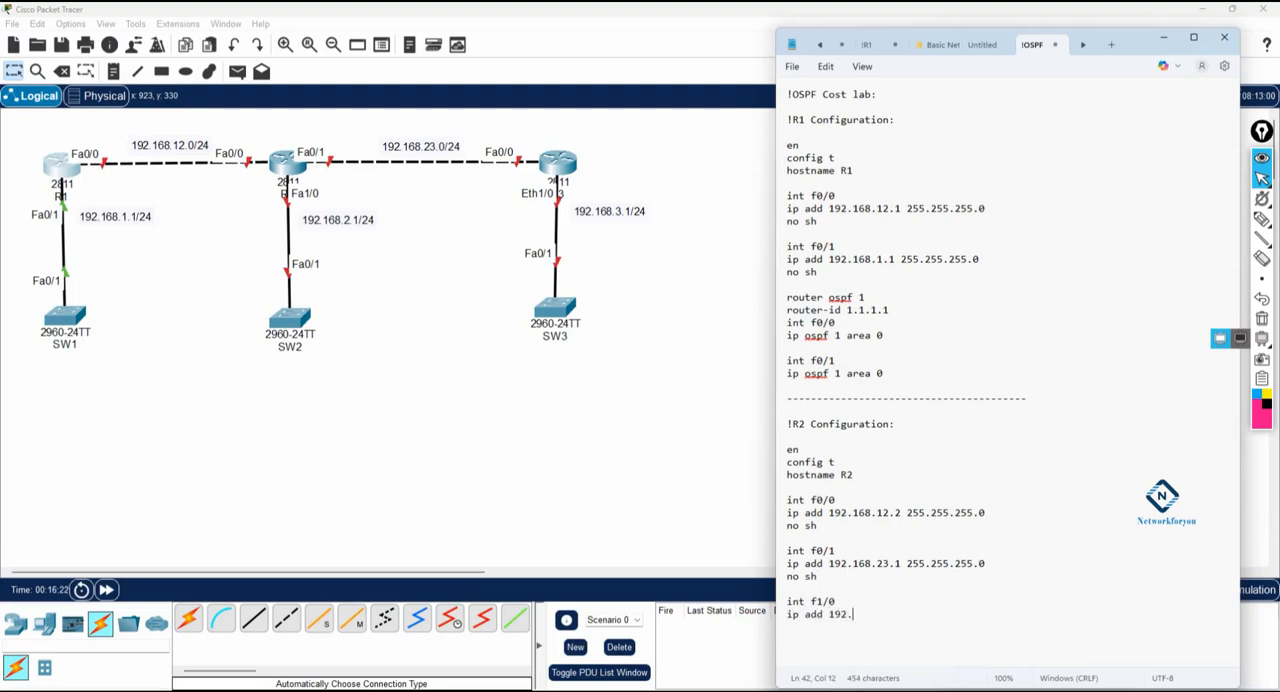
text(168.2.1 255.255.255.0)
key(Return)
text(no sh)
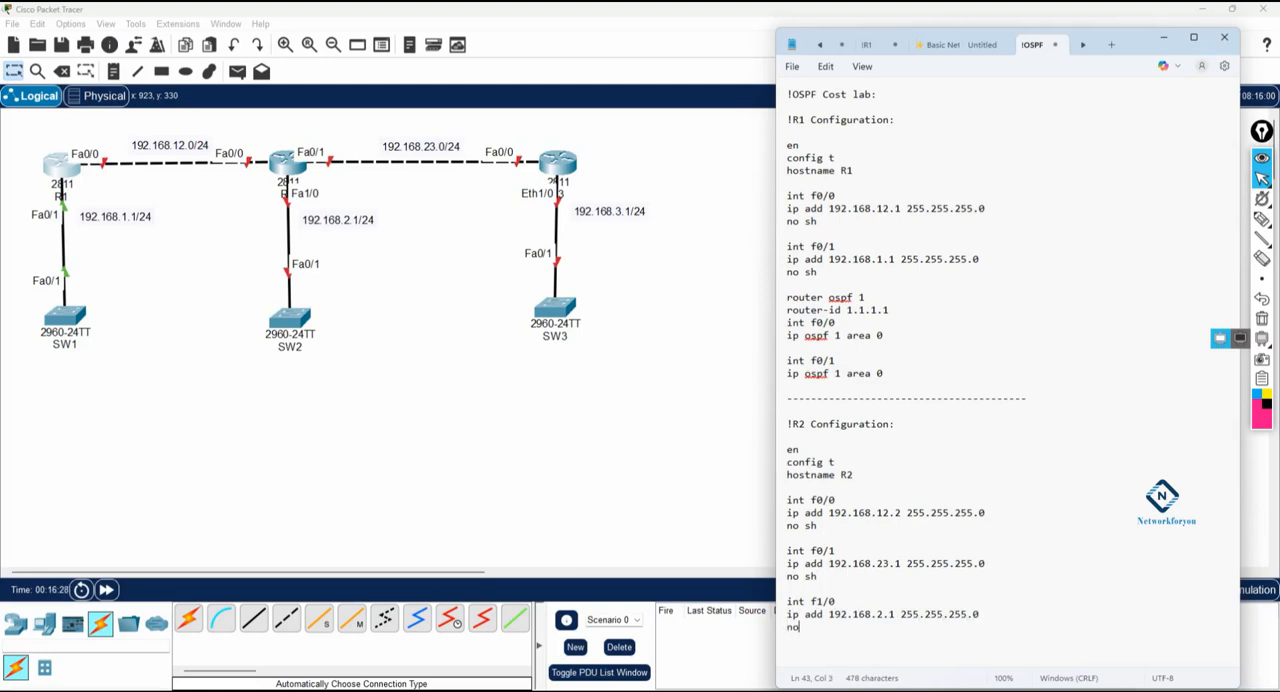
Step: Add the lines router ospf 1 and router-id 2.2.2.2 below R2's interface blocks
key(Return)
key(Return)
key(Return)
text(router ospf 1)
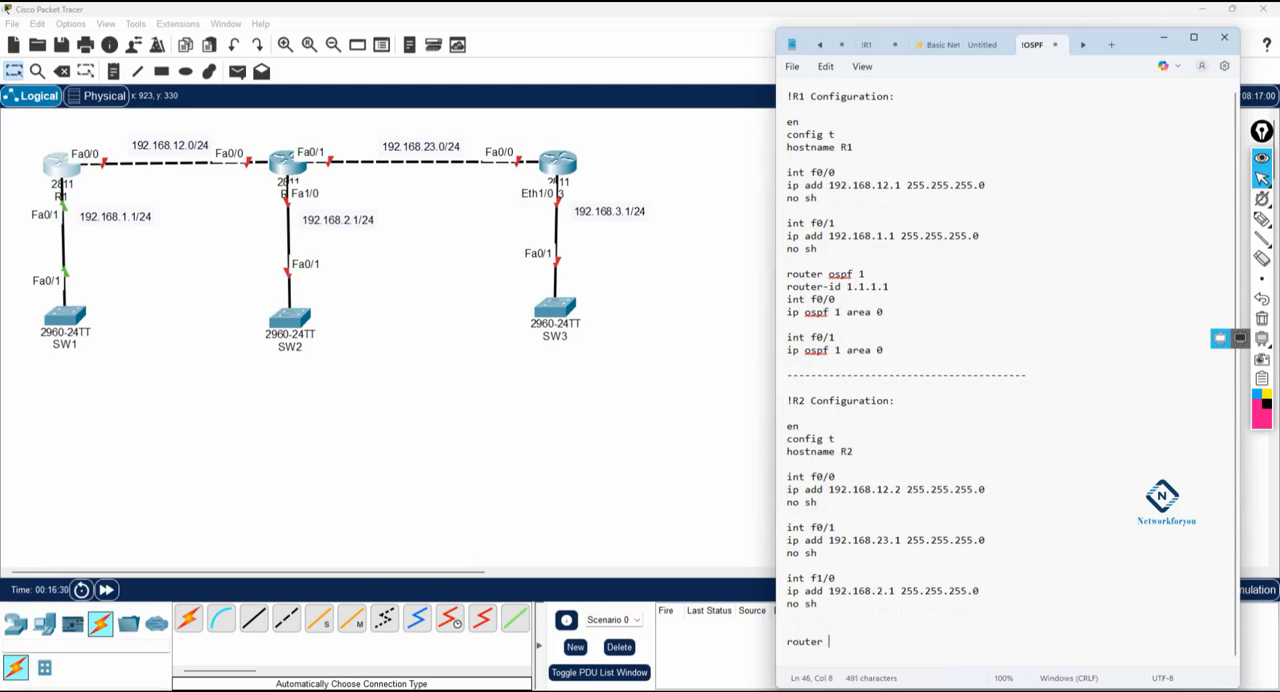
key(Return)
text(router-id 2.2.2)
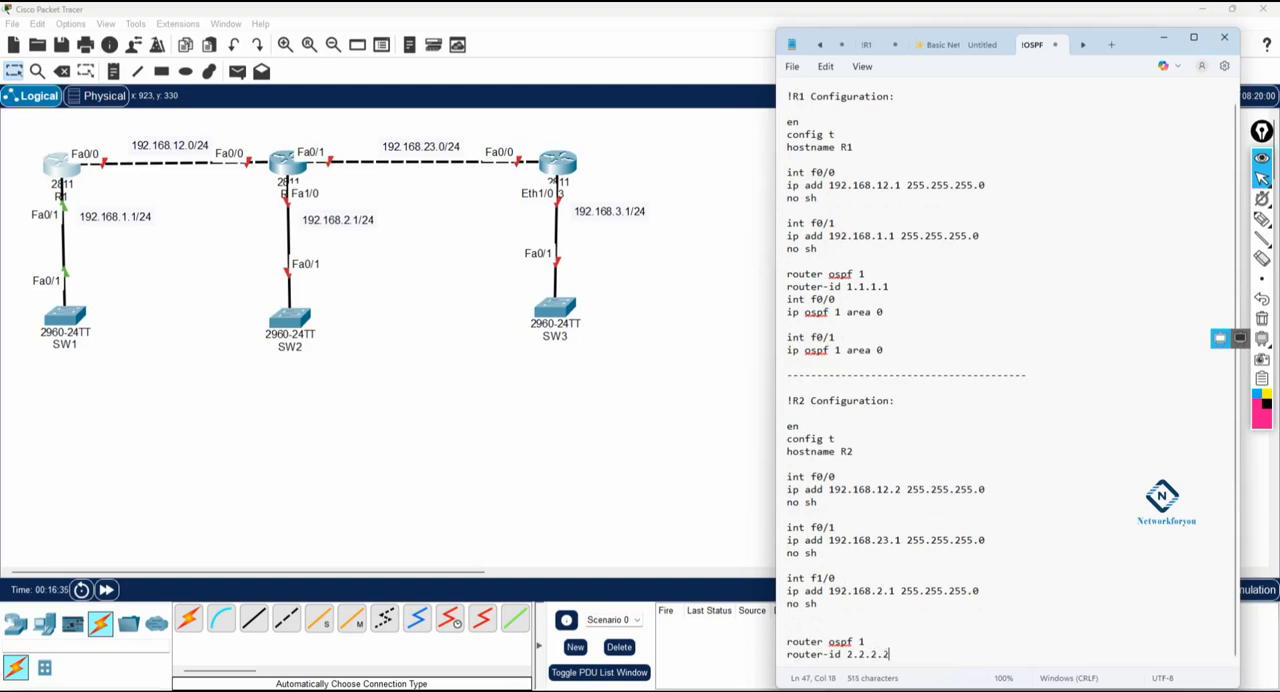
text(.2)
Step: Add R2's OSPF interface lines int f0/0 and ip ospf 1 area 0 below the router ID, separated by a blank line
key(Return)
key(Return)
key(Return)
key(Return)
key(Return)
key(Return)
key(Return)
key(Return)
key(Return)
key(Return)
key(Return)
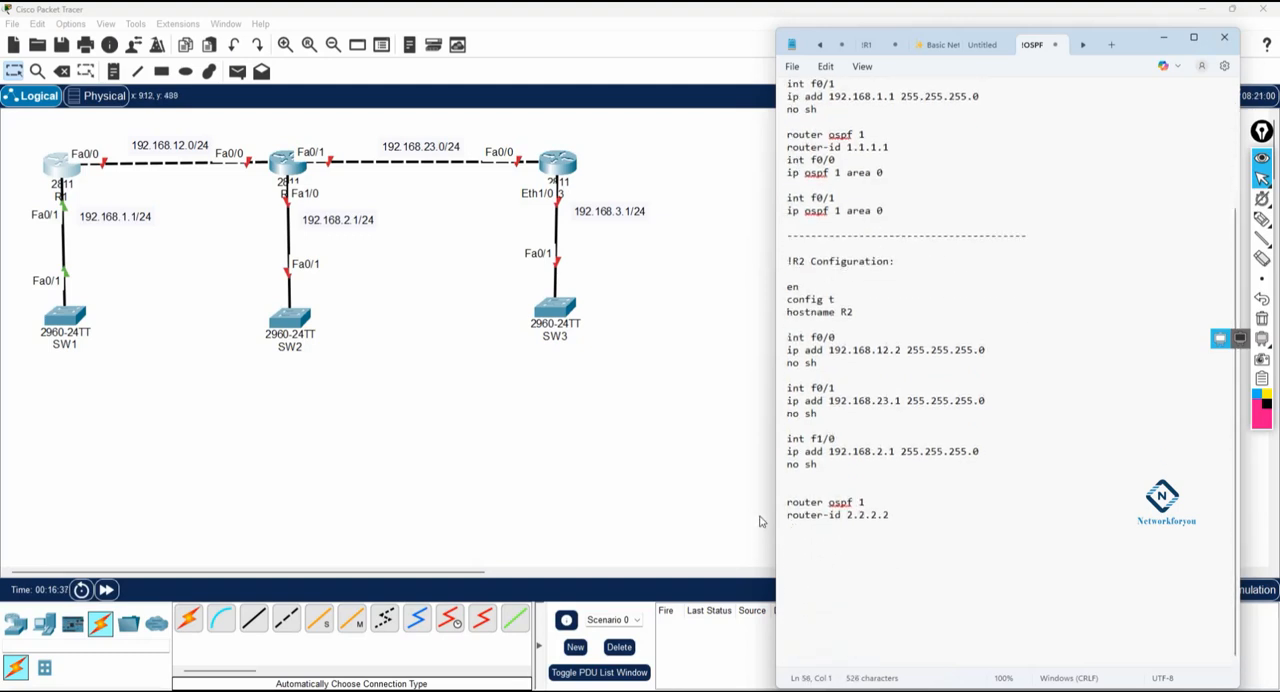
key(Return)
text(router)
key(BackSpace)
key(BackSpace)
key(BackSpace)
key(BackSpace)
key(BackSpace)
text(nt f0/0 )
text(ip ospf 1 are)
text(a 0)
key(Return)
key(Return)
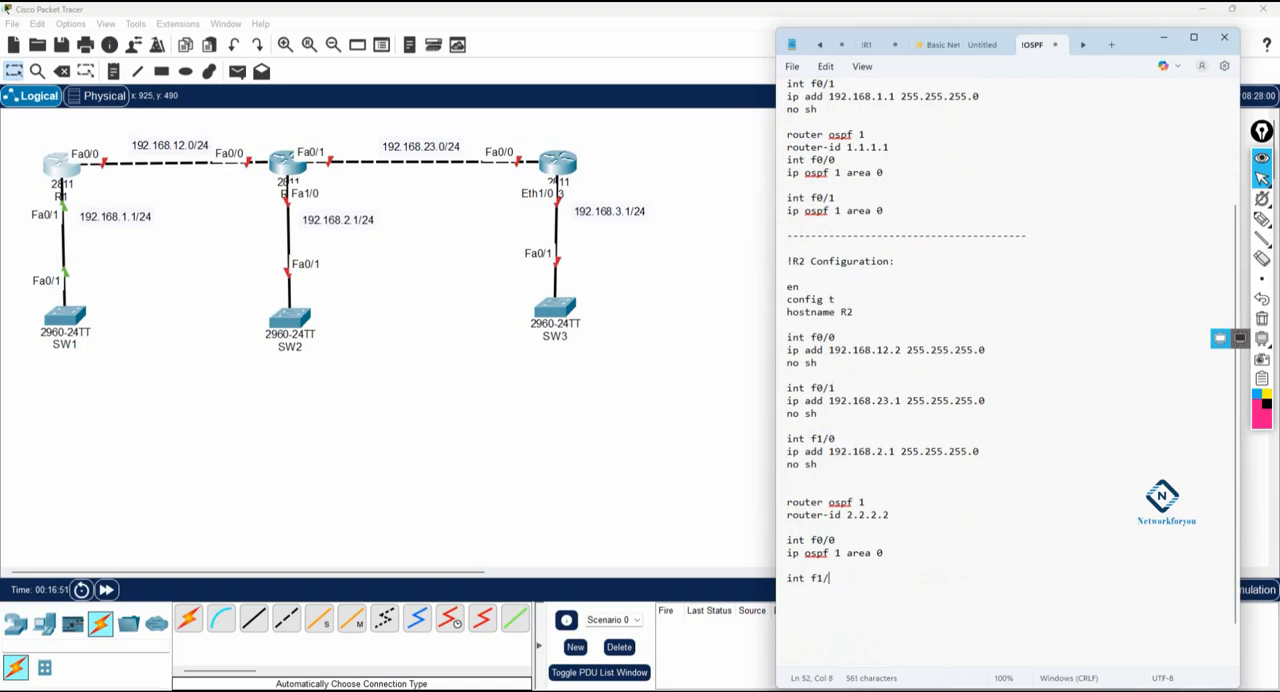
Step: Add int f0/1 with ip ospf 1 area 0 to R2's OSPF configuration
text(/)
text(1 )
text(ip ospf 1 a)
text(rea 0)
key(Return)
key(Return)
Step: Add int f1/0 with ip ospf 1 area 0 to R2's OSPF configuration and end the section with a dashed separator line
text(int f1/0)
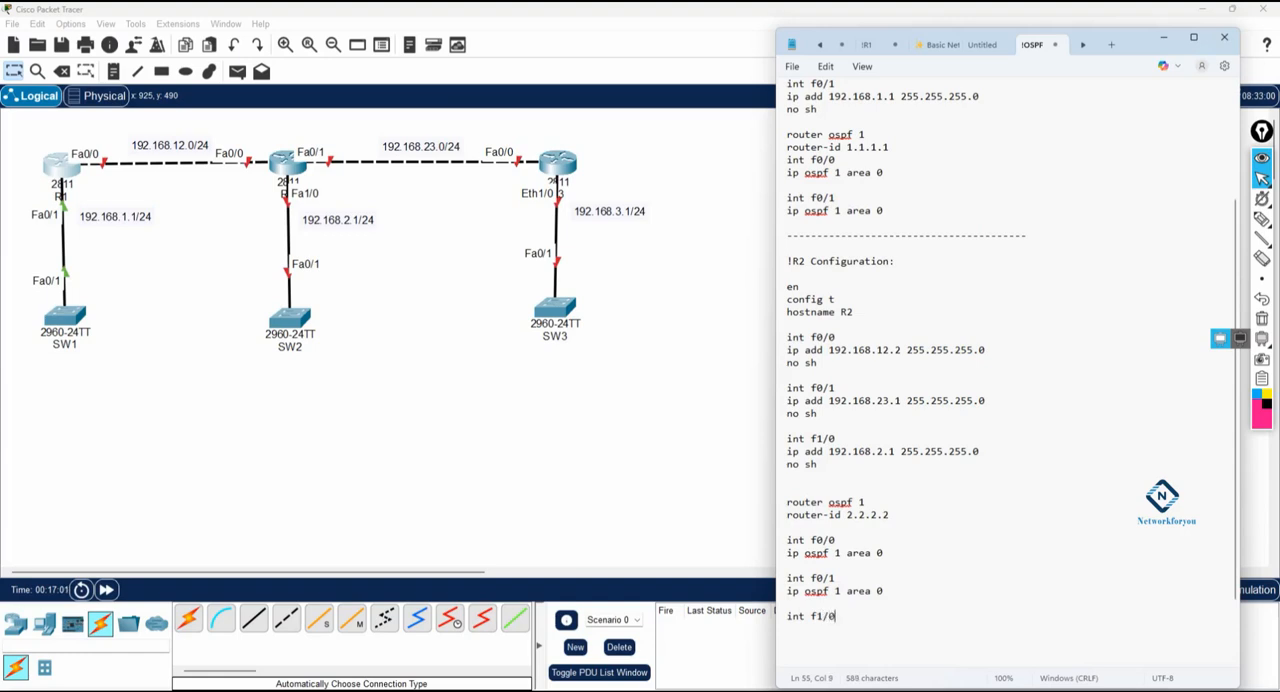
drag(840, 440, 786, 440)
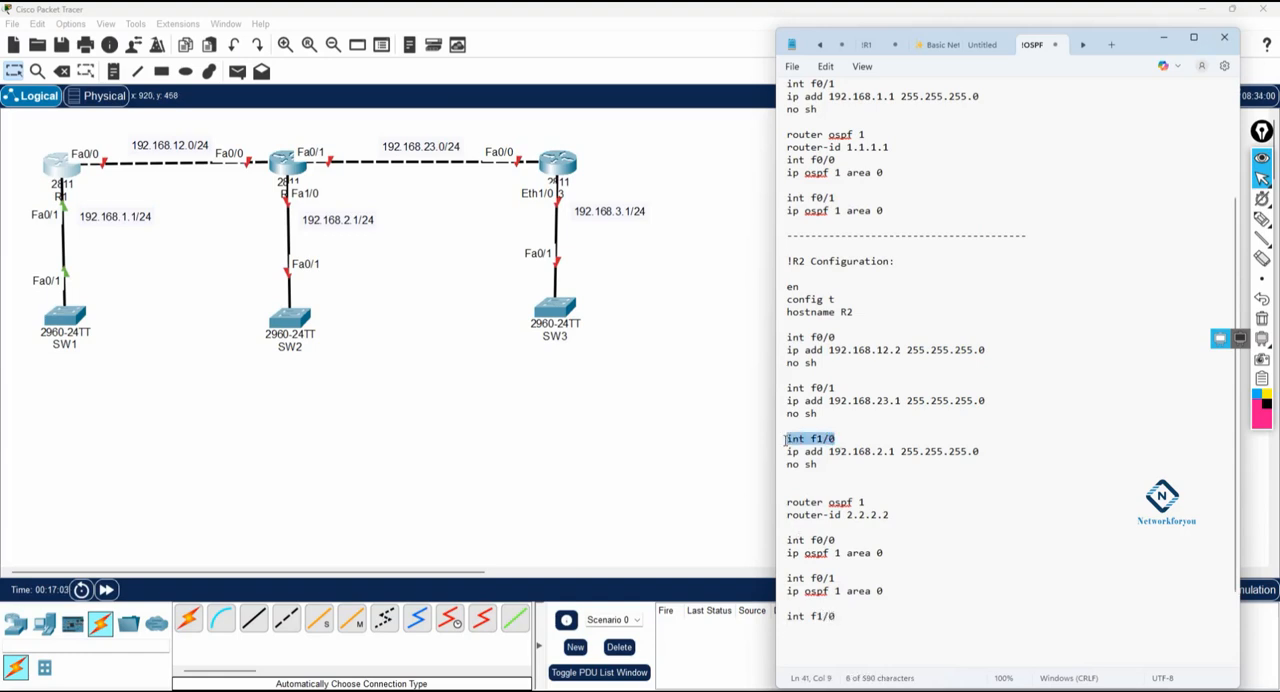
click(845, 630)
key(Return)
text(ip ospf 1 )
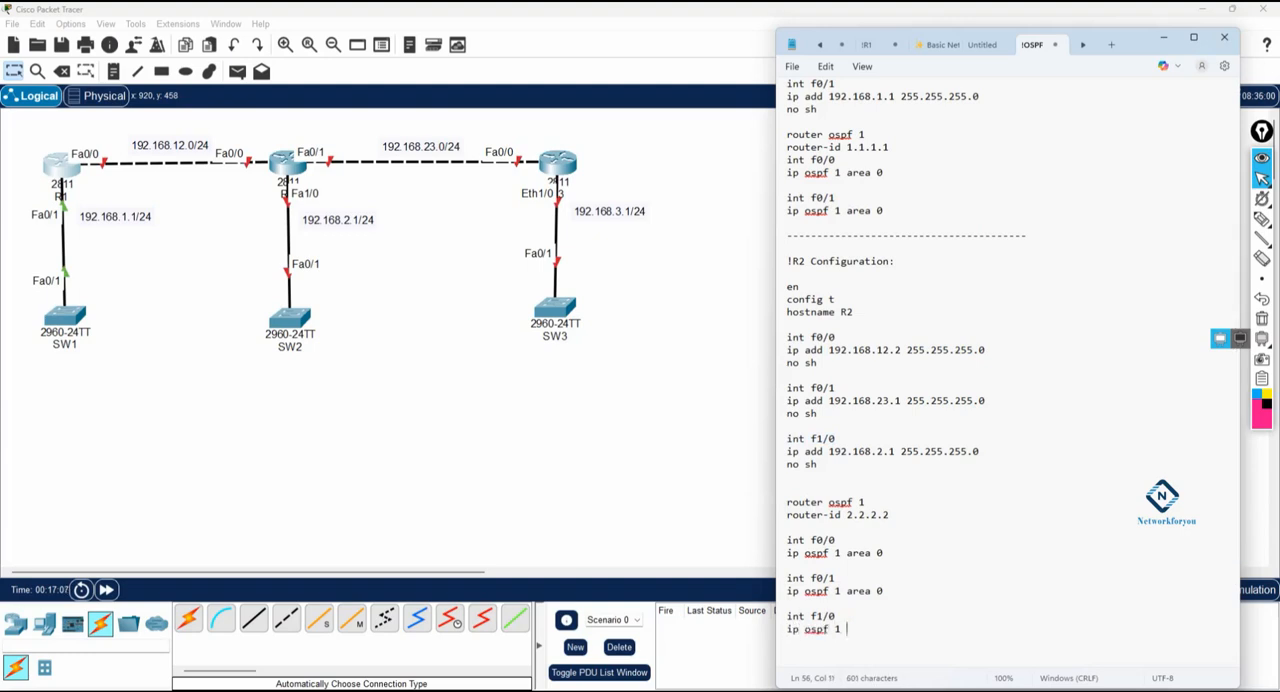
text(area 0)
key(Return)
key(Return)
text(-------------------------------)
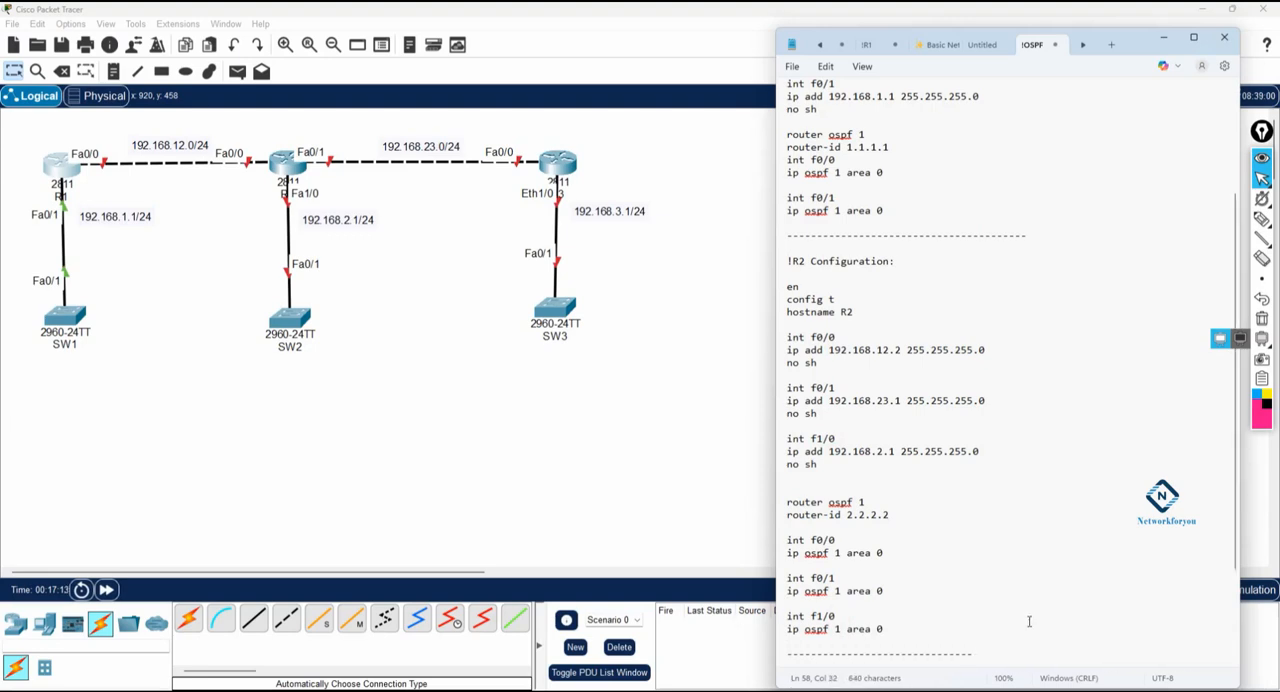
Step: Copy the whole R2 configuration from its heading to the last ip ospf line and open router R2's CLI
drag(885, 628, 782, 262)
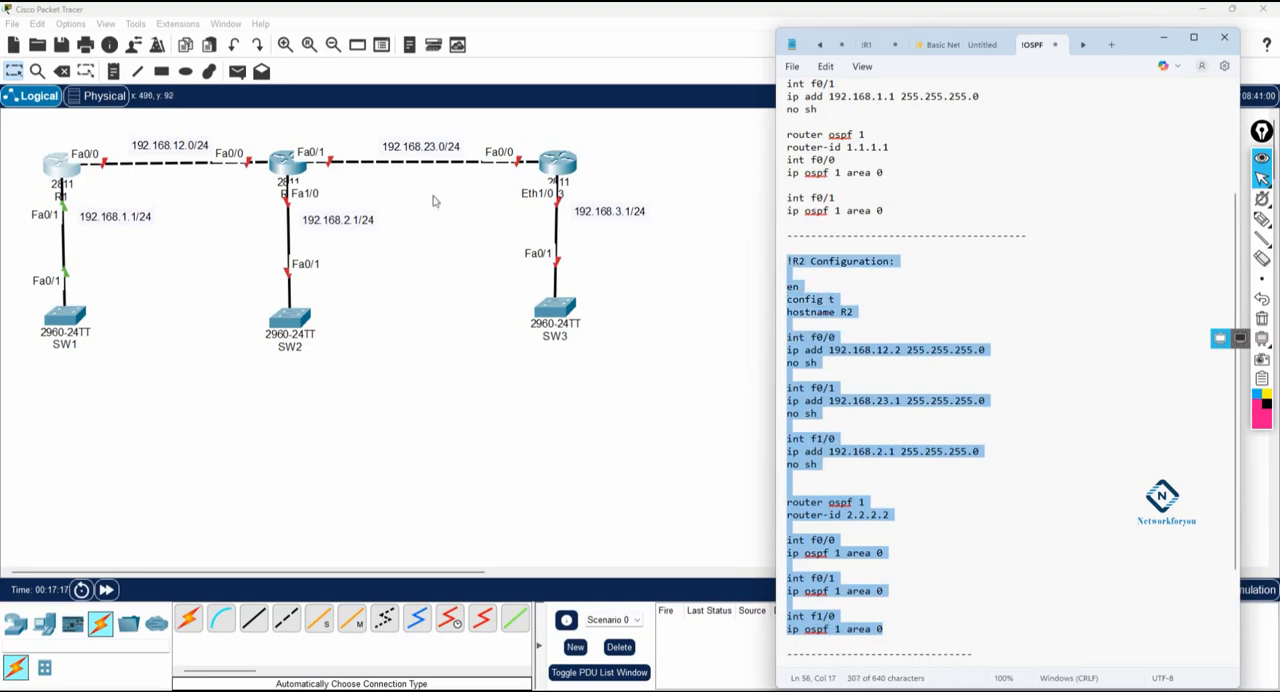
click(288, 162)
click(494, 137)
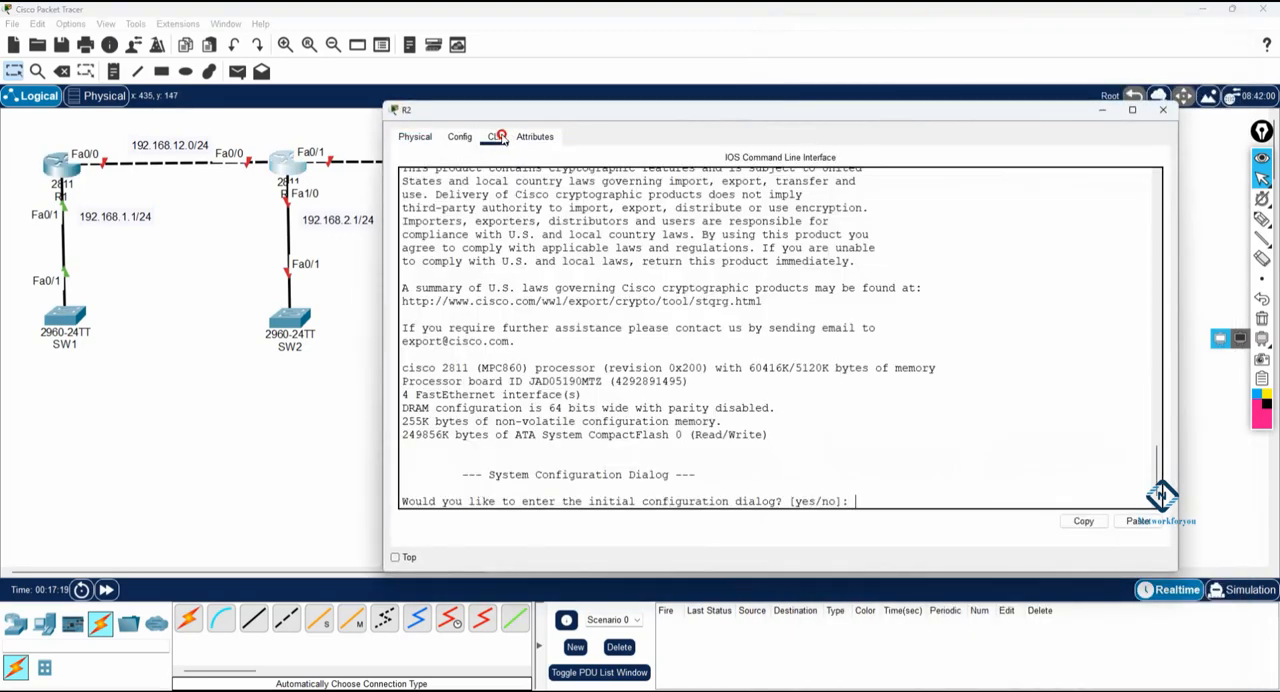
Step: Answer no to R2's initial configuration dialog and bring up the Router> prompt
text(no)
key(Return)
key(Return)
key(Return)
key(Return)
key(Return)
key(Return)
key(Return)
key(Return)
key(Return)
key(Return)
key(Return)
key(Return)
key(Return)
key(Return)
key(Return)
key(Return)
key(Return)
Step: Paste the copied configuration into R2's CLI, review the executed commands and minimize the R2 window
right_click(641, 350)
click(670, 371)
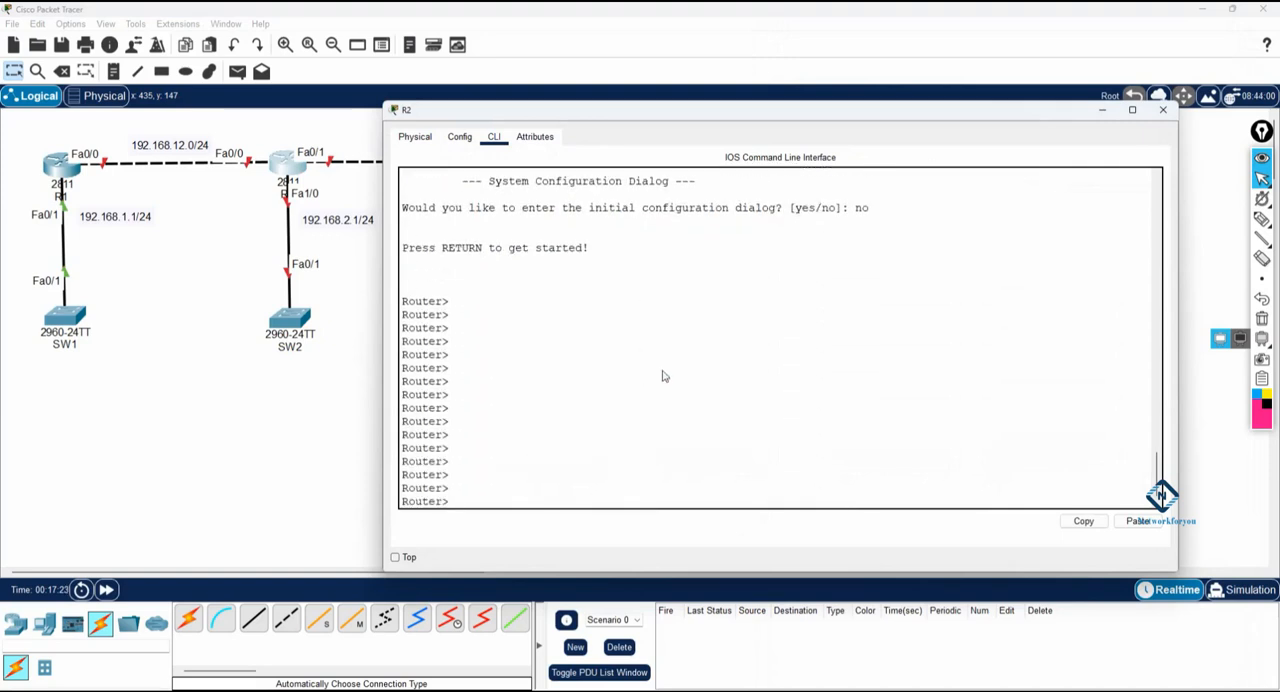
scroll(660, 368, up, 3)
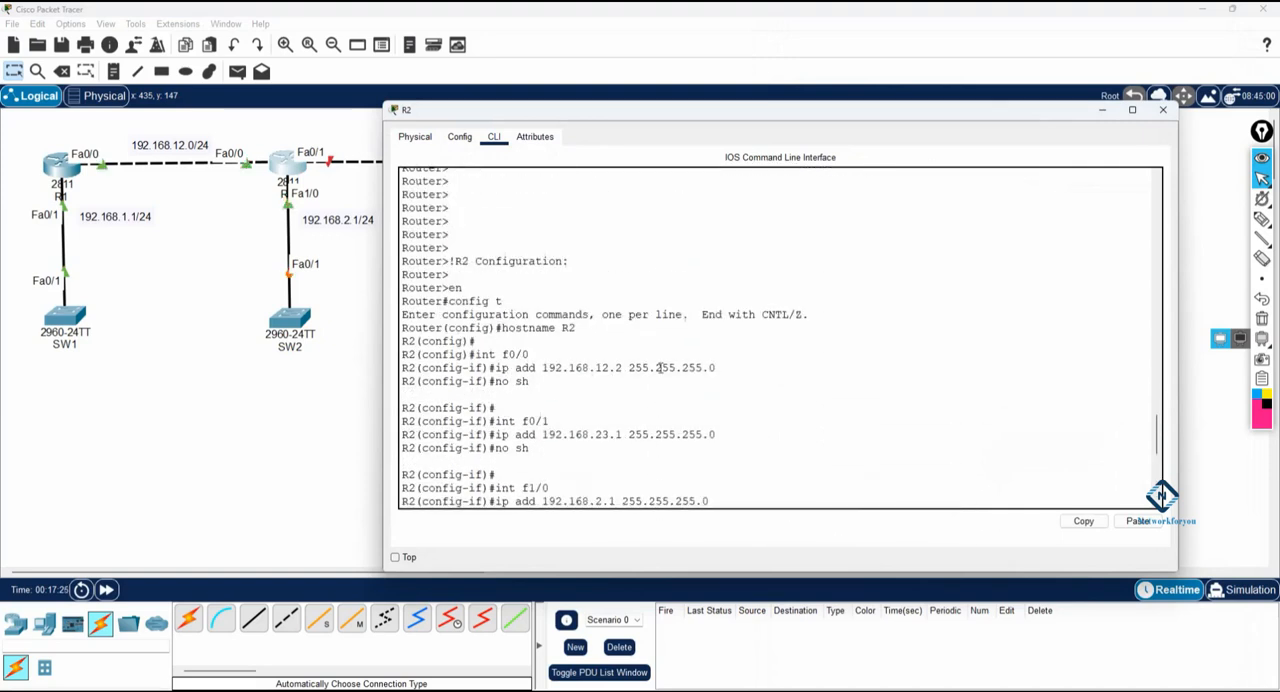
scroll(659, 368, down, 9)
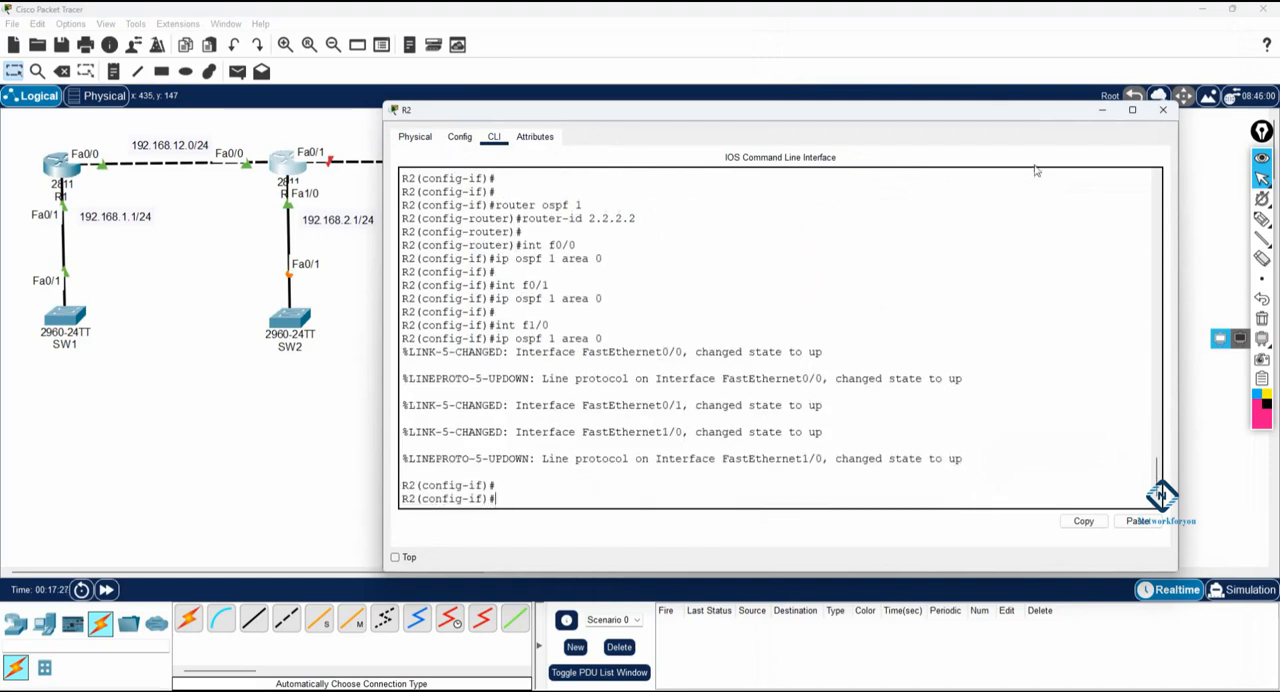
click(1101, 110)
Step: Switch back to Notepad and add the heading !R3 Configuration: below the dashed line after the R2 section
key(alt+Tab)
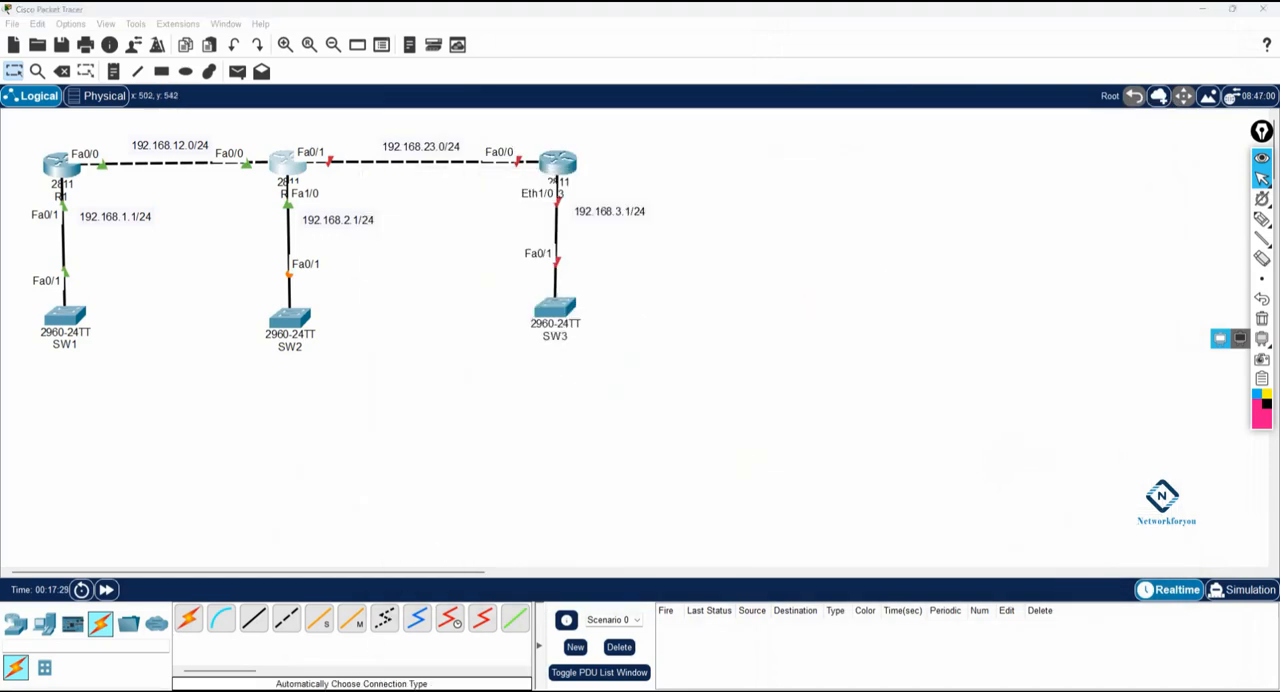
scroll(890, 495, down, 4)
click(1016, 526)
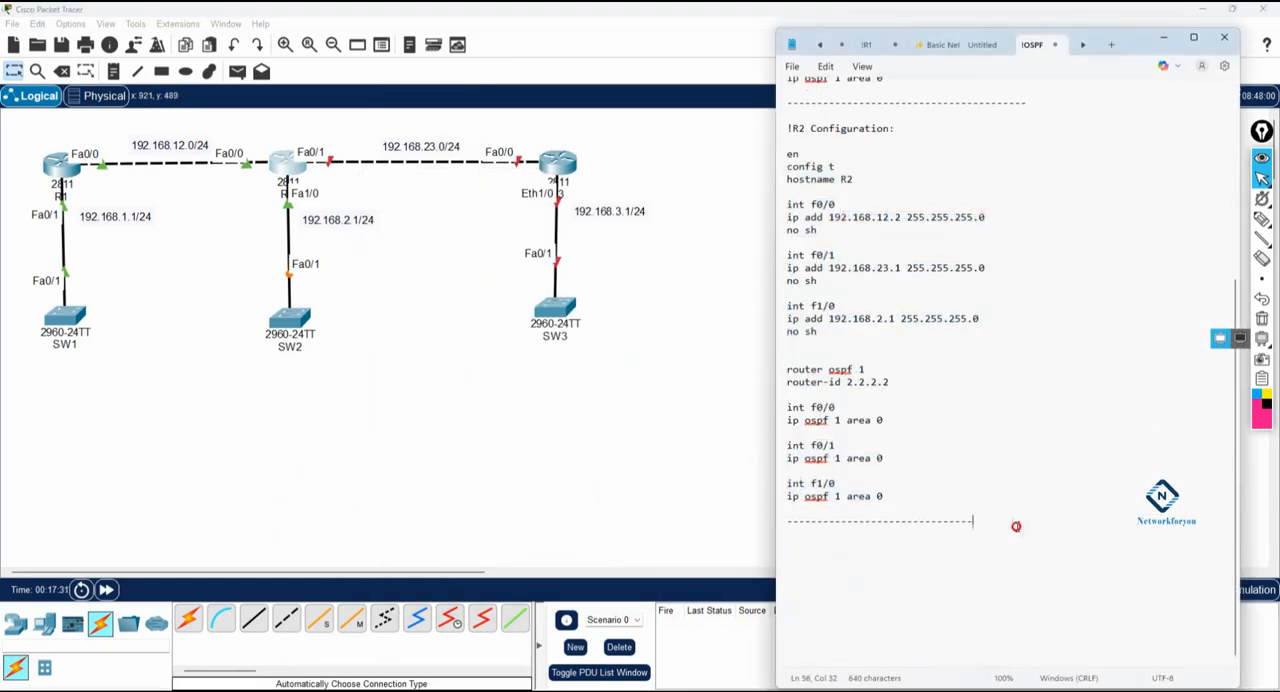
key(Return)
key(Return)
text(!R3 Configuration:)
key(Return)
key(Return)
Step: Add the command lines en, config t and hostname R3 under the R3 heading
text(en)
key(Return)
text(config t)
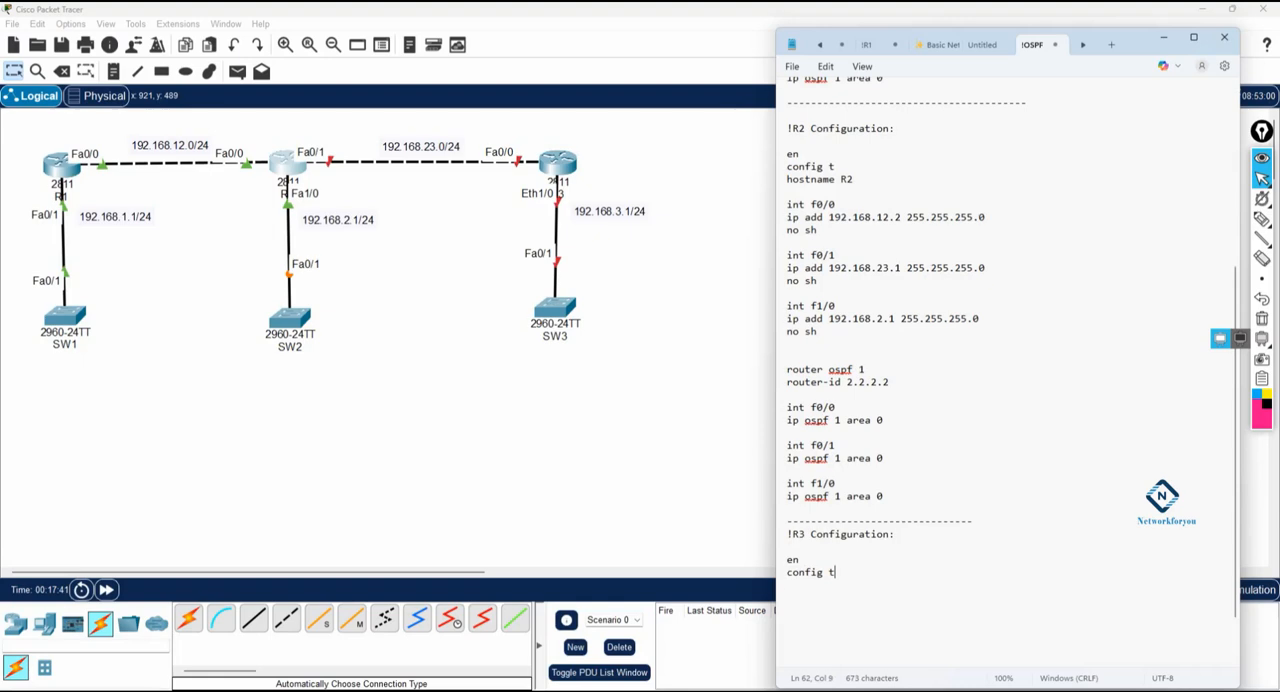
key(Return)
text(hostname R3)
key(Return)
Step: Add R3's int f0/0 block with ip add 192.168.23.2 255.255.255.0 and no sh
text(int f0/0 ip add 192.168.)
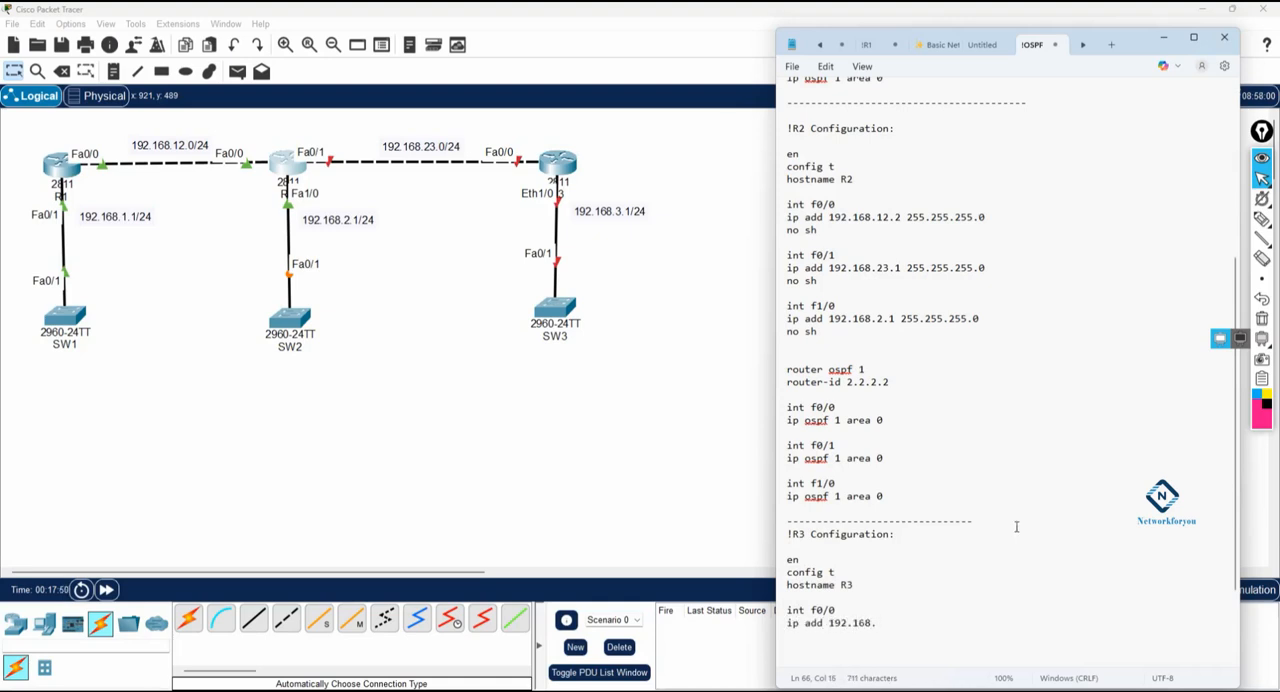
text(23.2 255.255.255.0)
key(Return)
text(no)
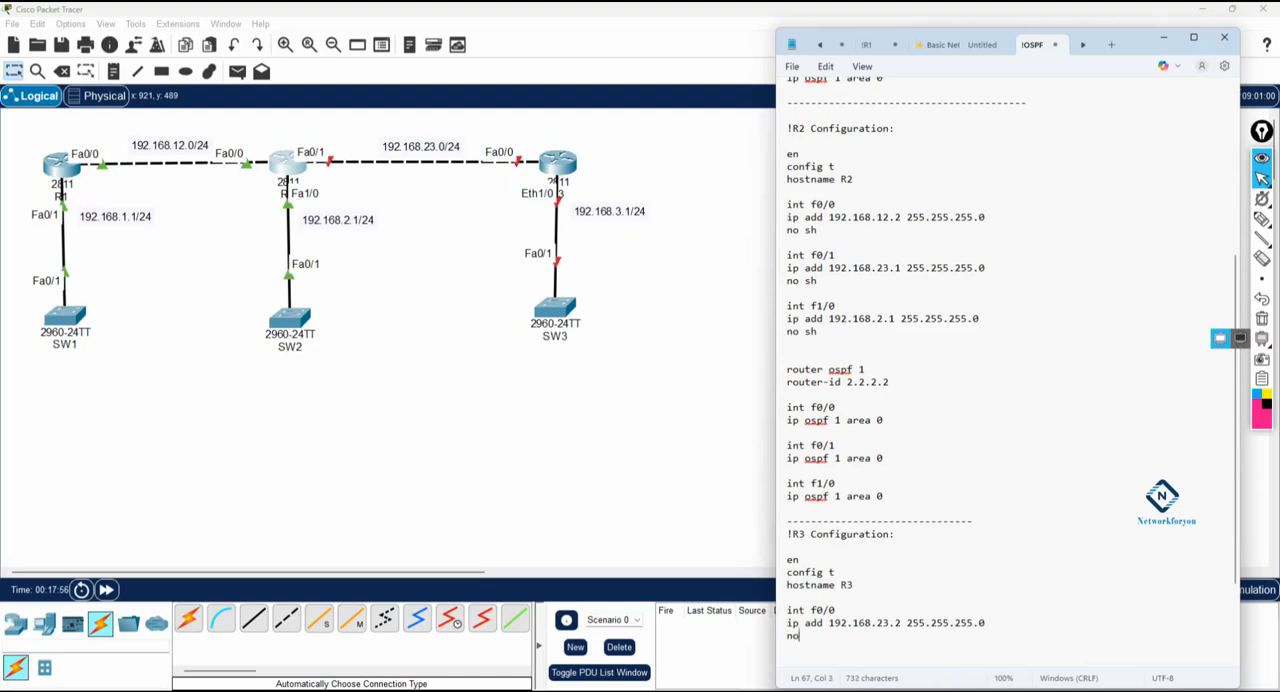
text( sh  int eth1/0)
Step: Add R3's int eth1/0 block with ip add 192.168.3.1 255.255.255.0 and no sh
key(Return)
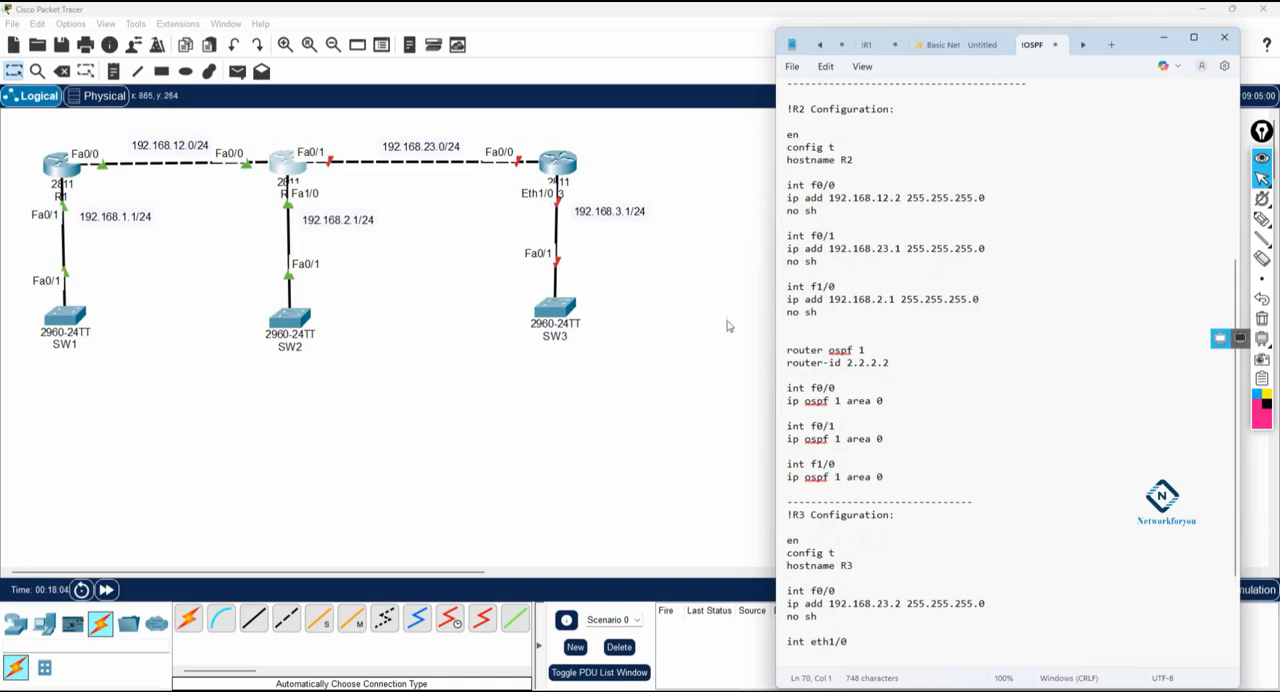
text(ip a)
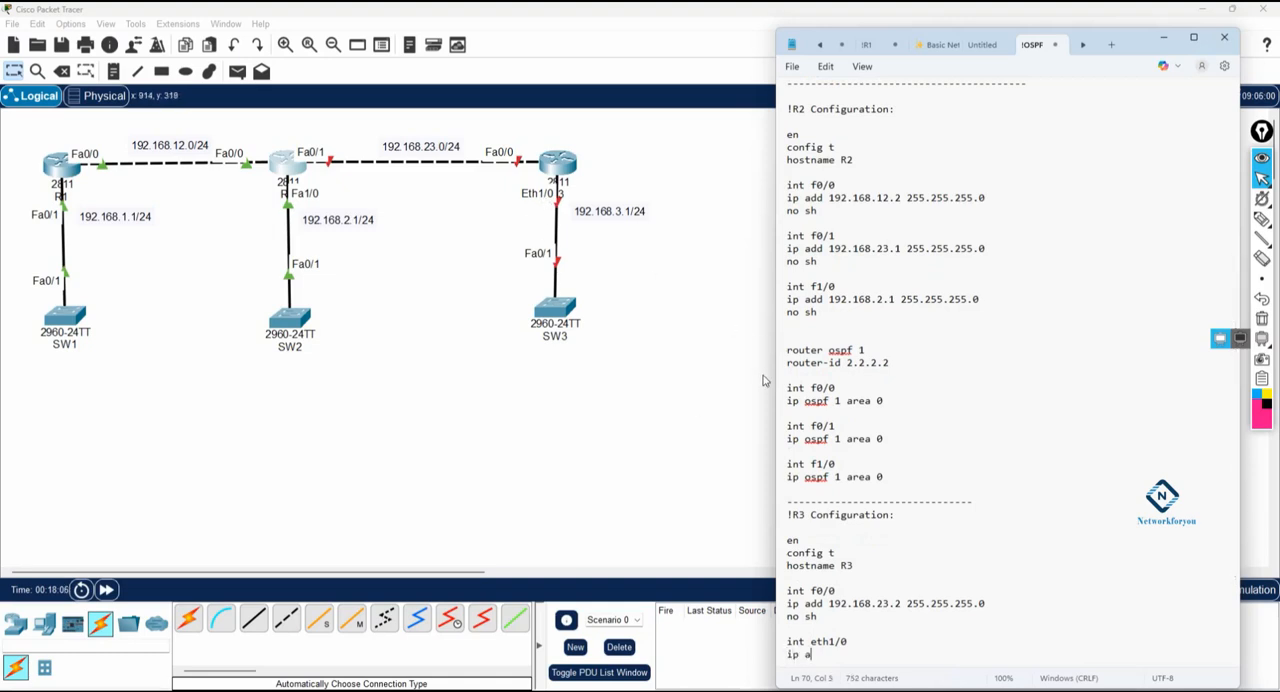
text(dd 192.168.3.1 255)
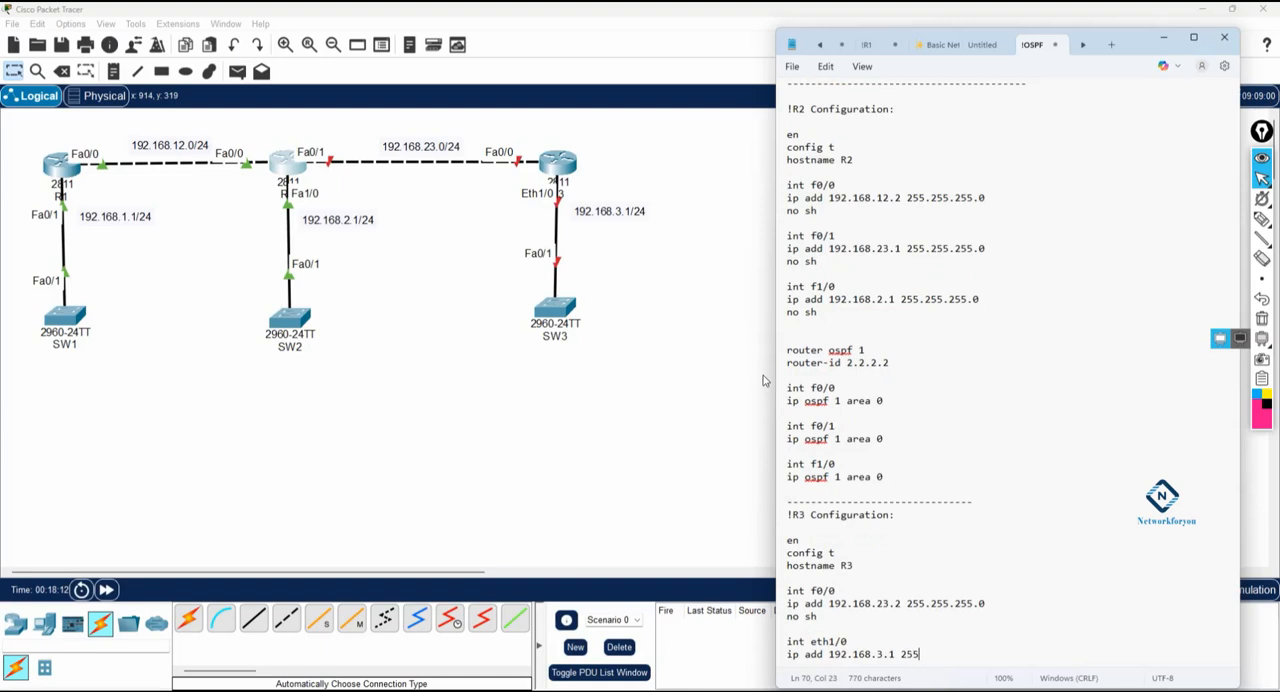
text(.255.255.0)
key(Return)
text(no sh)
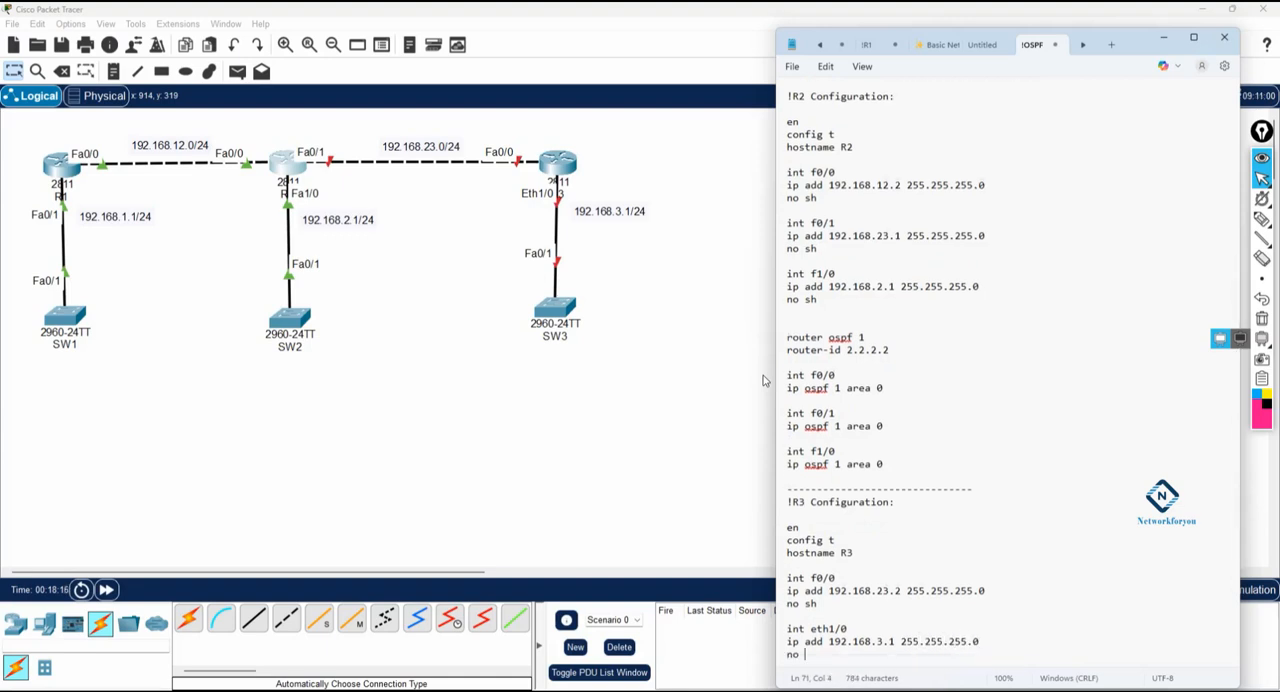
Step: Add the lines router ospf 1 and router-id 3.3.3.3 below R3's interface blocks
key(Return)
key(Return)
key(Return)
text(router ospf 1)
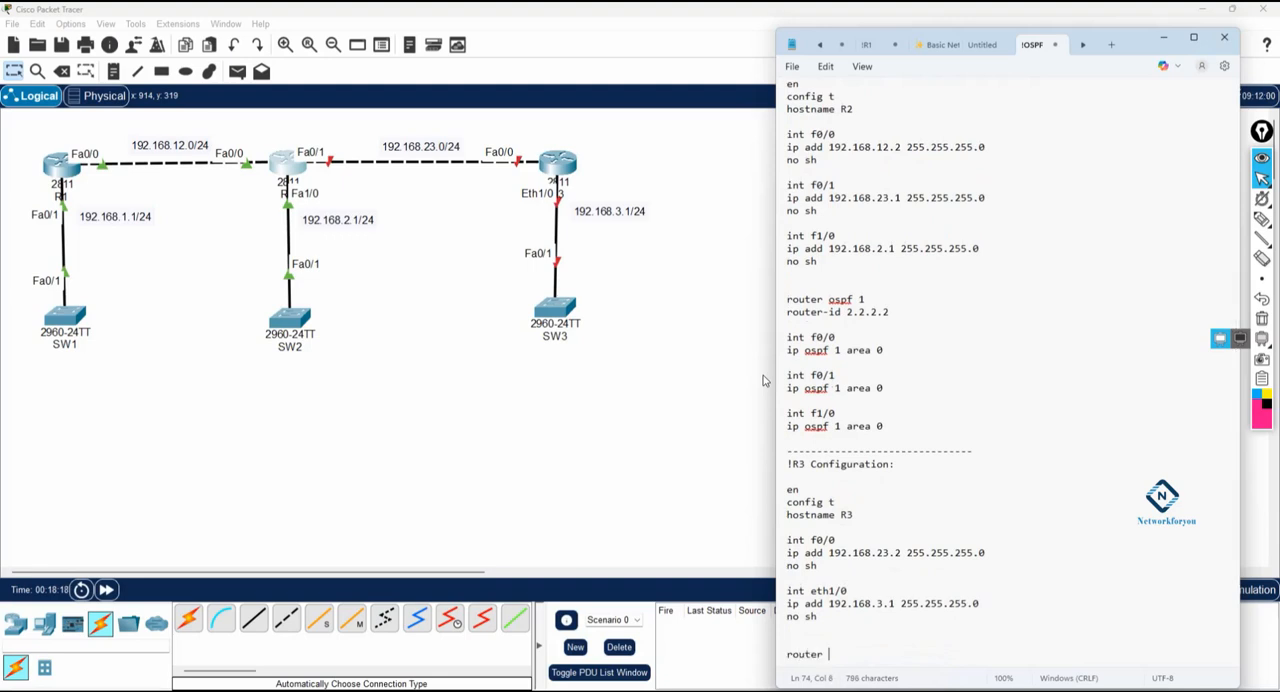
key(Return)
key(Return)
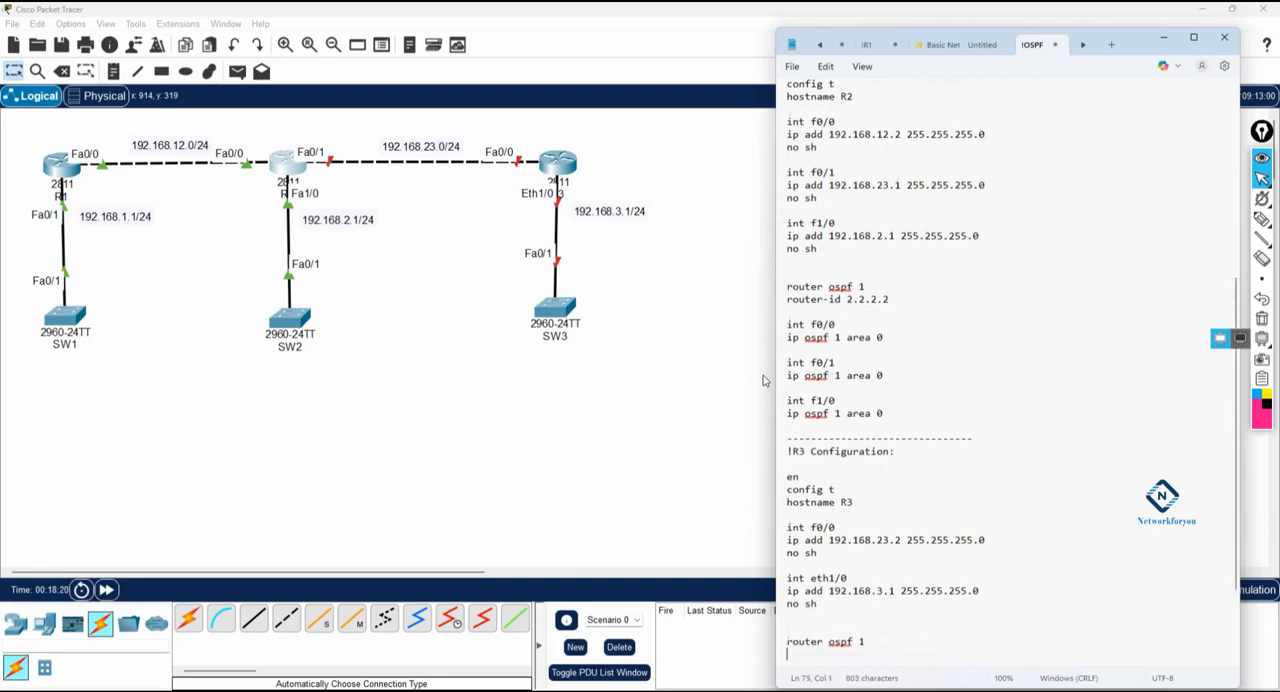
text(router-id 3.3.3.3)
key(Return)
key(Return)
Step: Add int f0/0 with ip ospf 1 area 0 to R3's OSPF configuration
text(int f0/0)
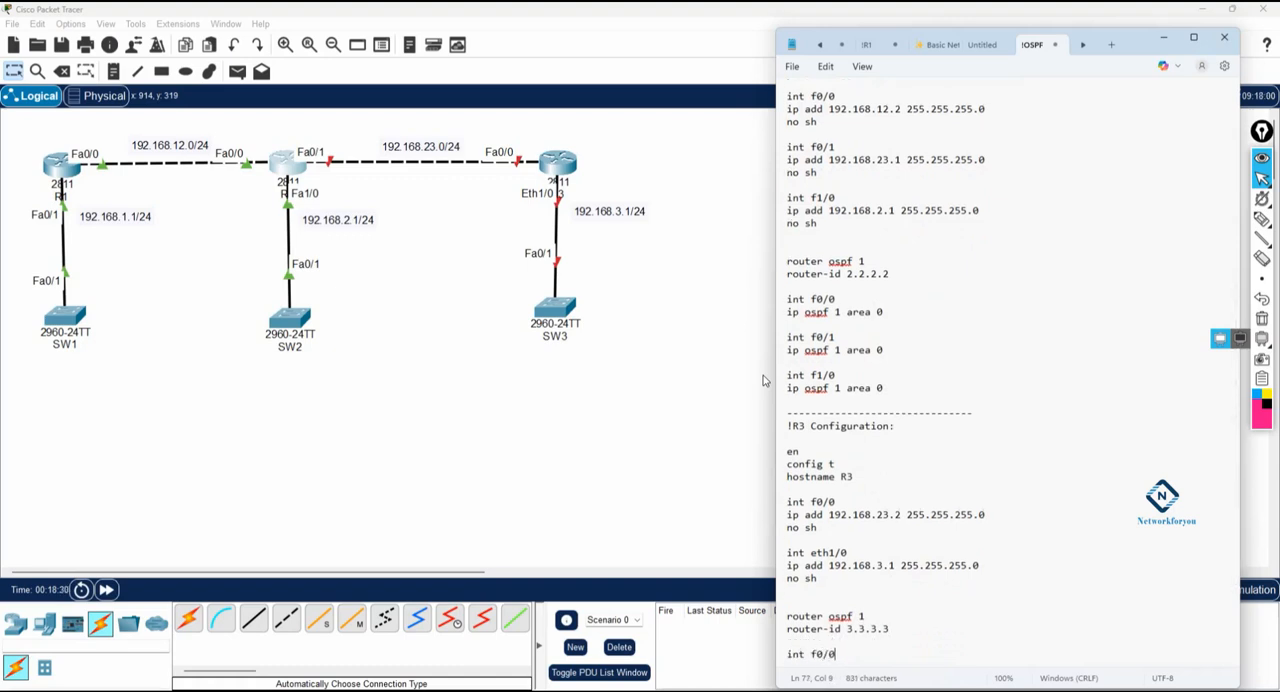
key(Return)
text(ip ospf )
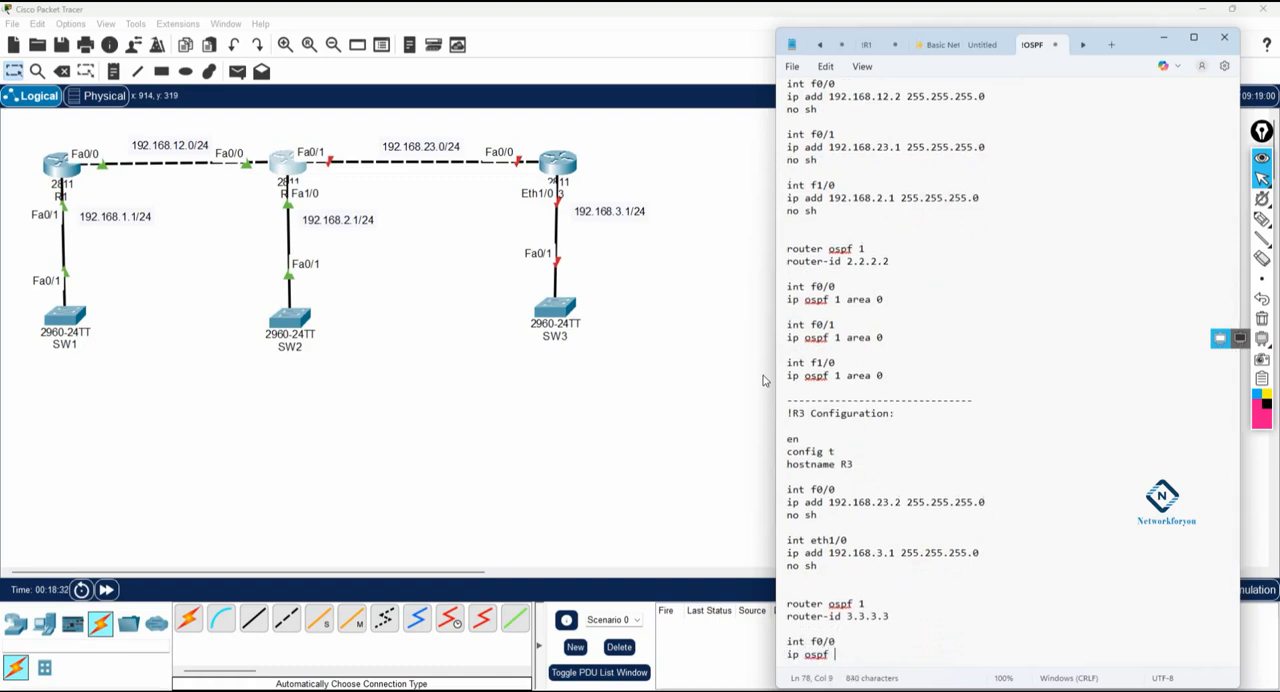
text(1 area 0)
key(Return)
key(Return)
Step: Add int eth1/0 with ip ospf 1 area 0 to R3's OSPF configuration
text(int et)
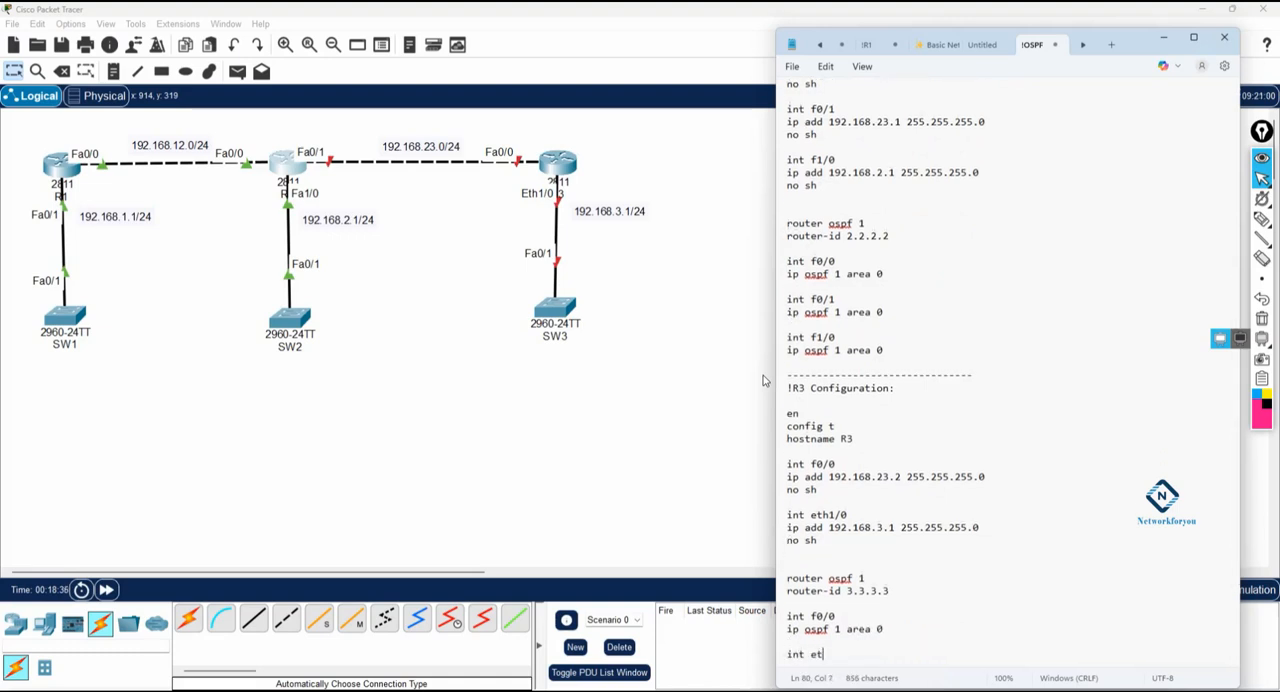
text(h1/0)
key(Return)
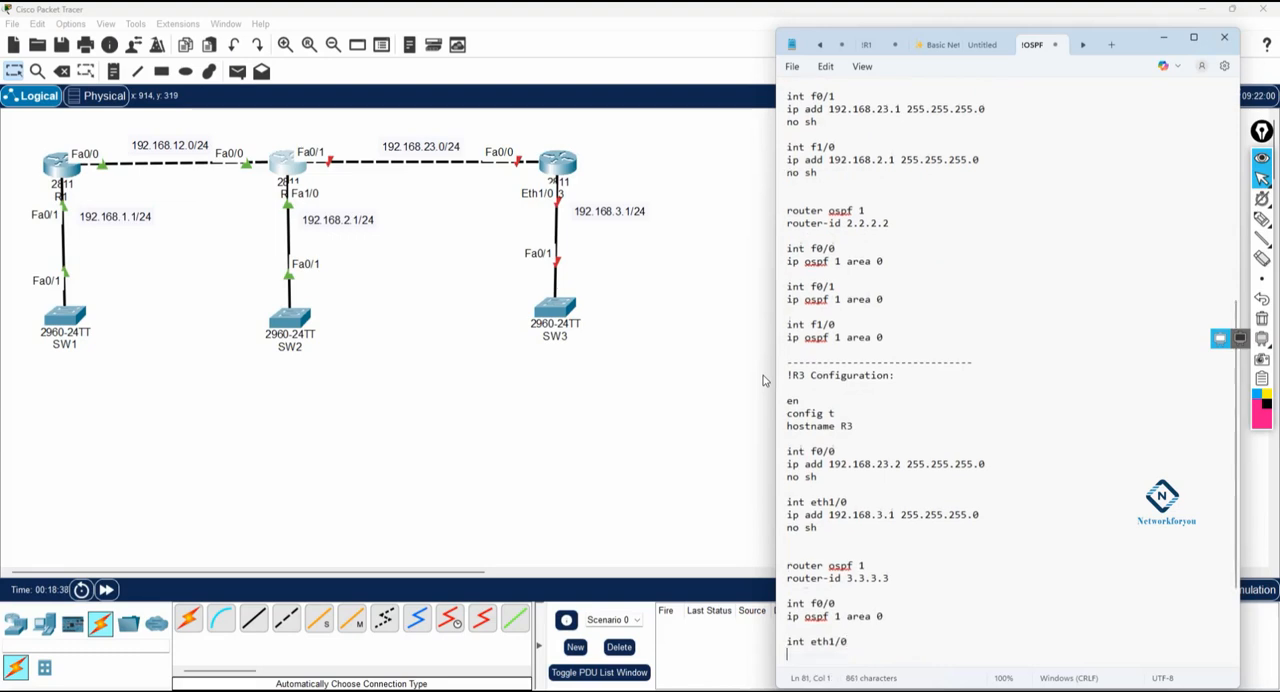
text(ip ospf )
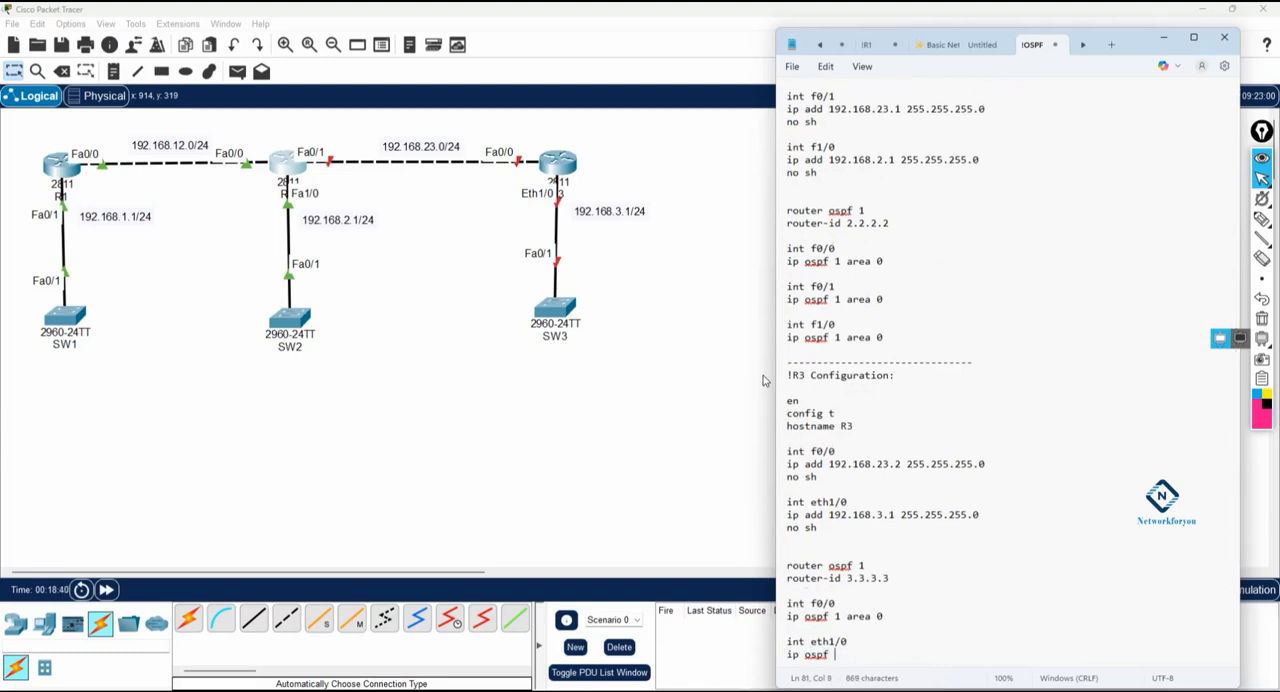
text(1 area 0)
key(Return)
key(Return)
key(Return)
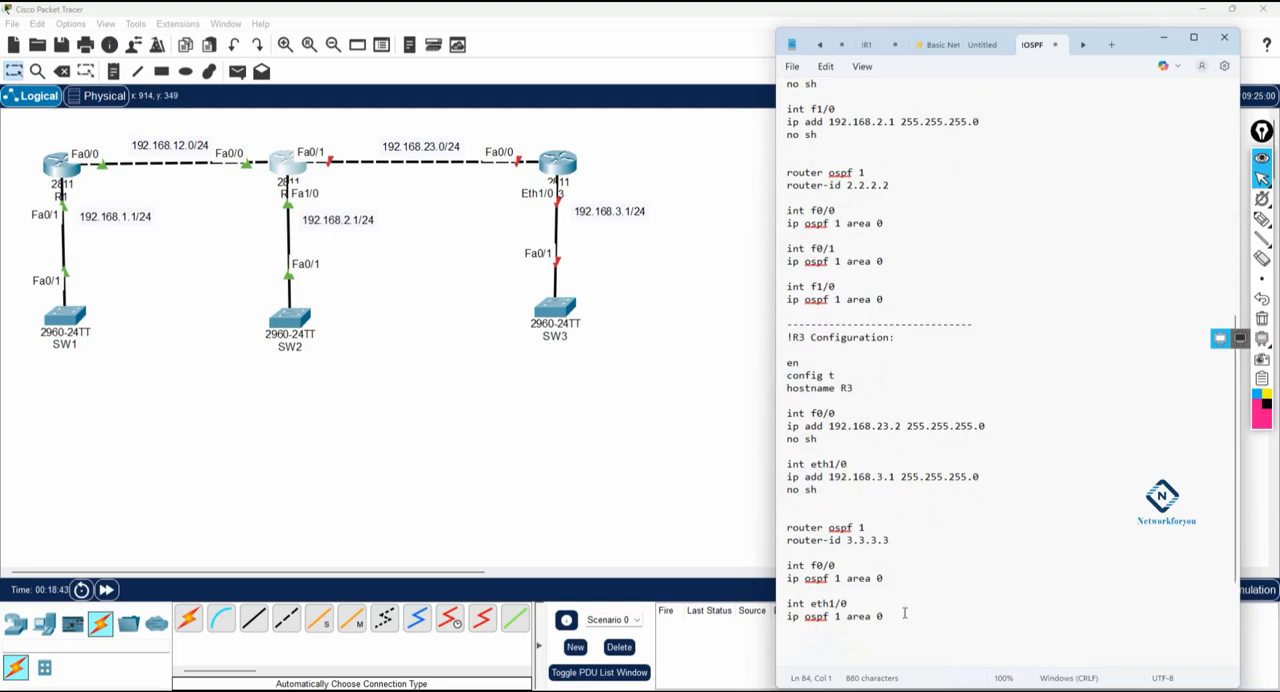
Step: Copy the R3 configuration block from Notepad and open R3's CLI in Packet Tracer, answering no to the initial configuration dialog
drag(905, 617, 766, 338)
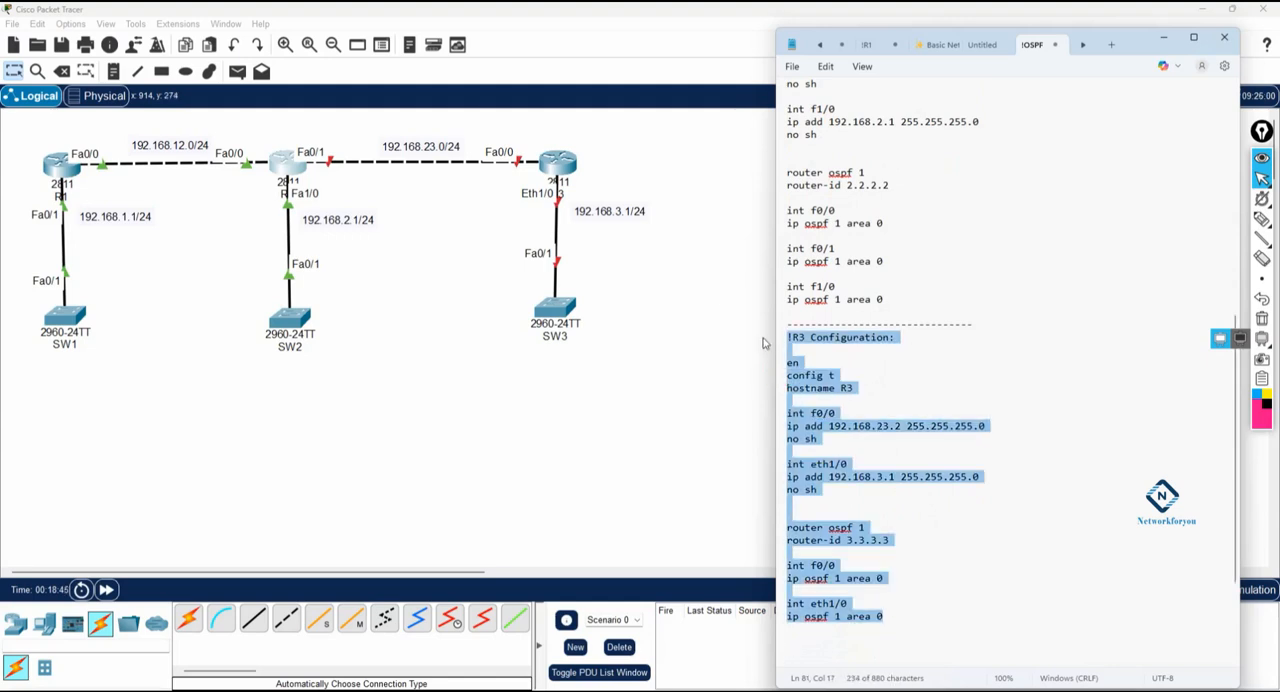
click(565, 162)
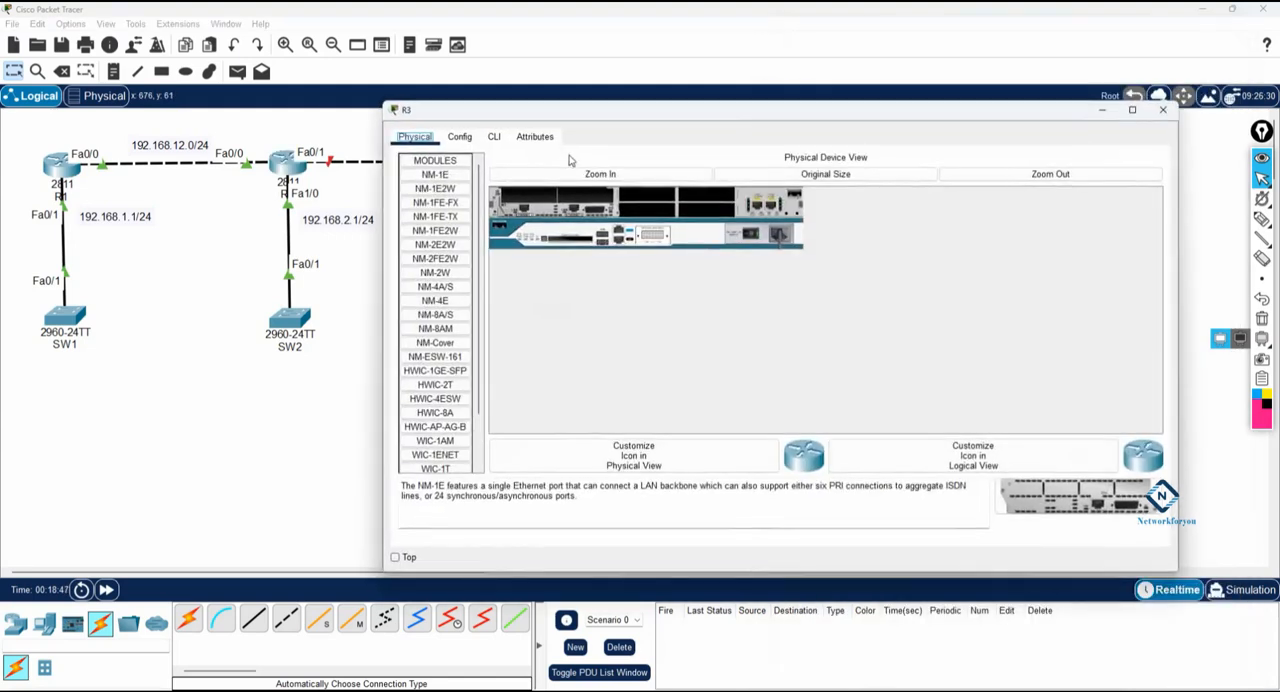
click(494, 137)
text(no)
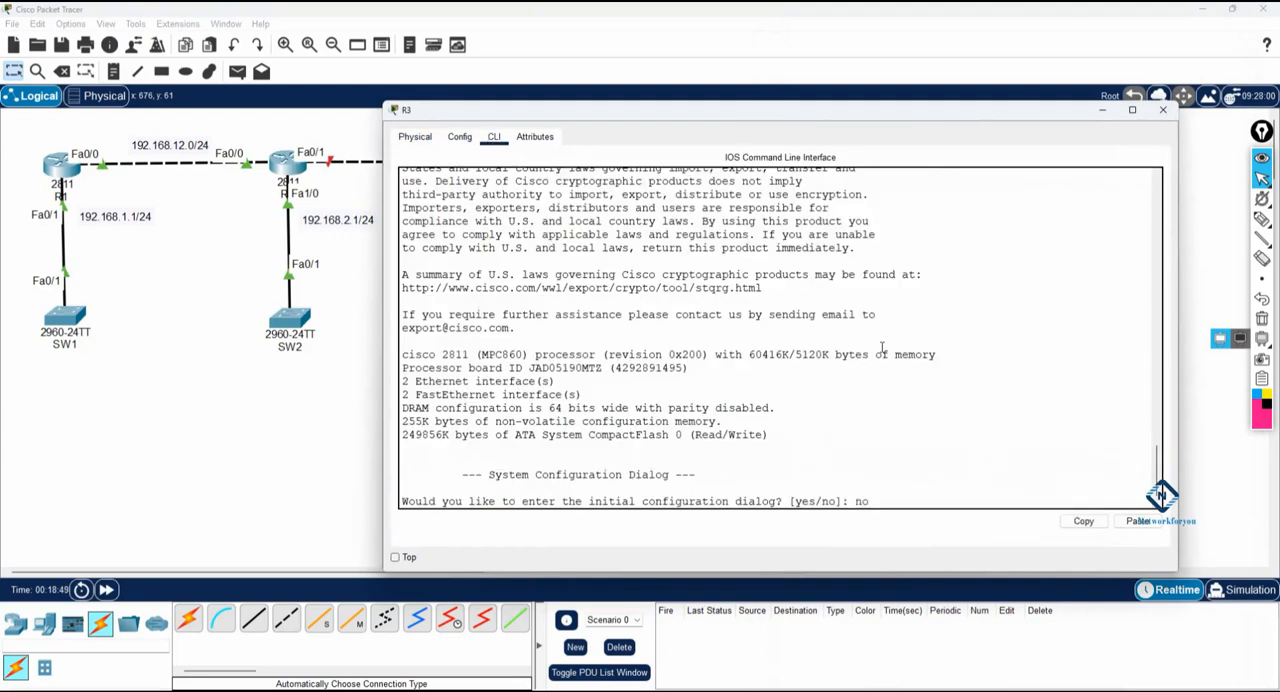
key(Return)
key(Return)
key(Return)
key(Return)
key(Return)
key(Return)
key(Return)
key(Return)
key(Return)
key(Return)
key(Return)
key(Return)
key(Return)
key(Return)
key(Return)
Step: Paste the copied configuration into R3's CLI, exit configuration mode and save it with wr
right_click(795, 403)
click(828, 424)
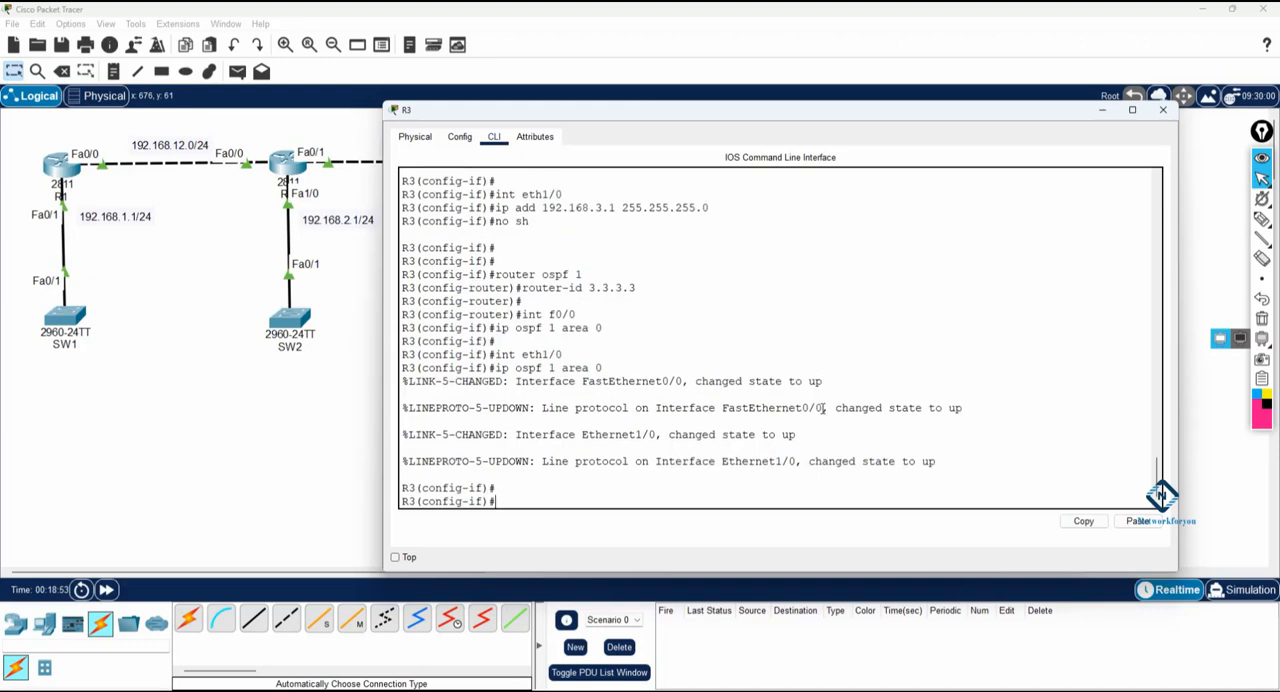
scroll(823, 408, up, 5)
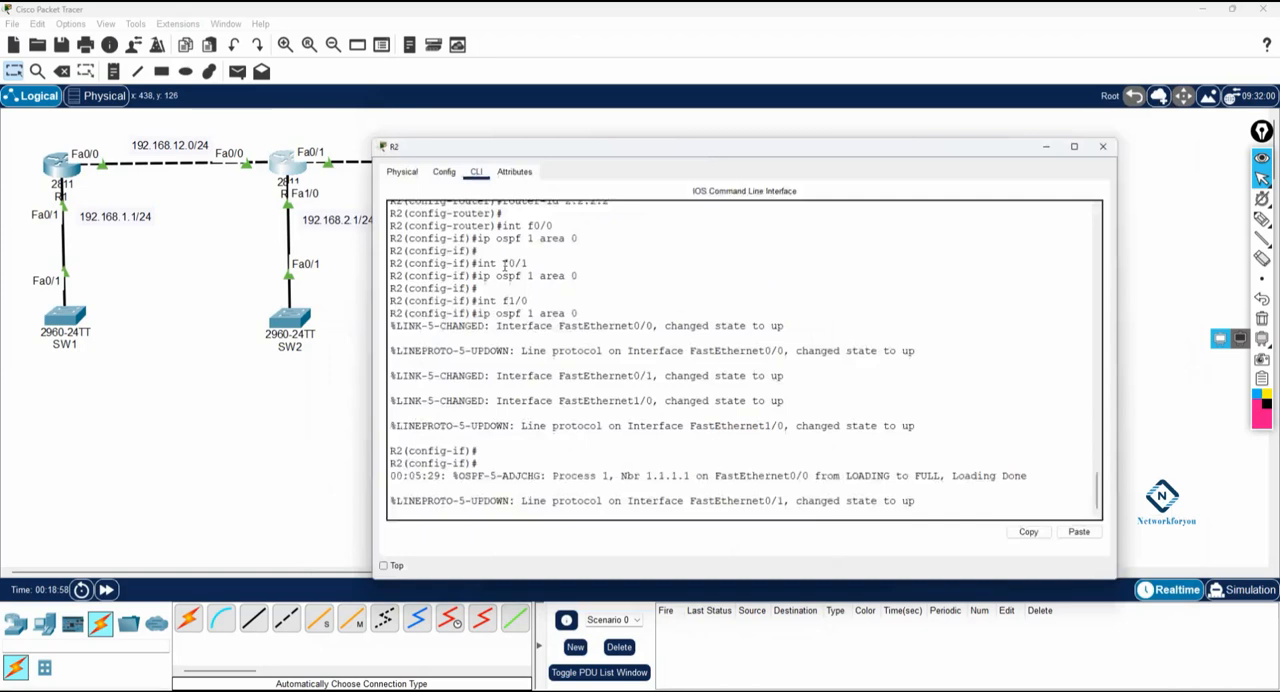
Step: Save R1's configuration with wr in its CLI and return to the topology
click(810, 362)
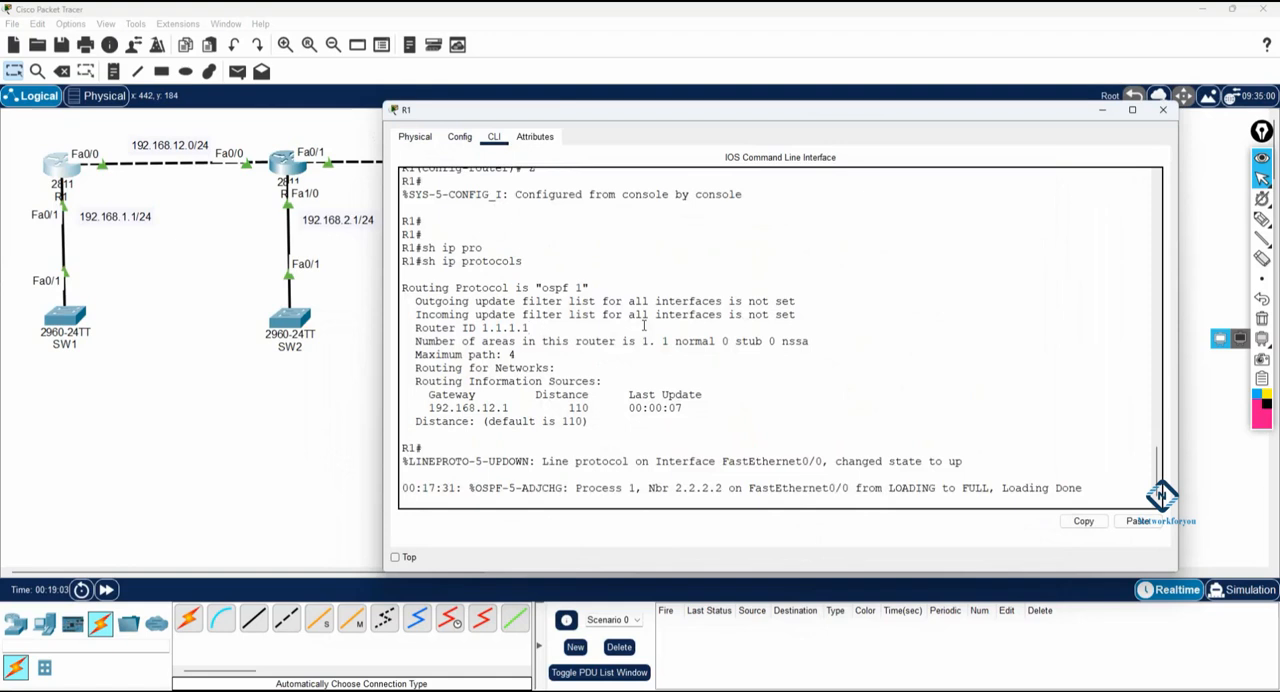
key(ctrl+z)
key(Return)
key(Return)
key(Return)
key(Return)
text(wr)
key(Return)
key(Return)
key(Return)
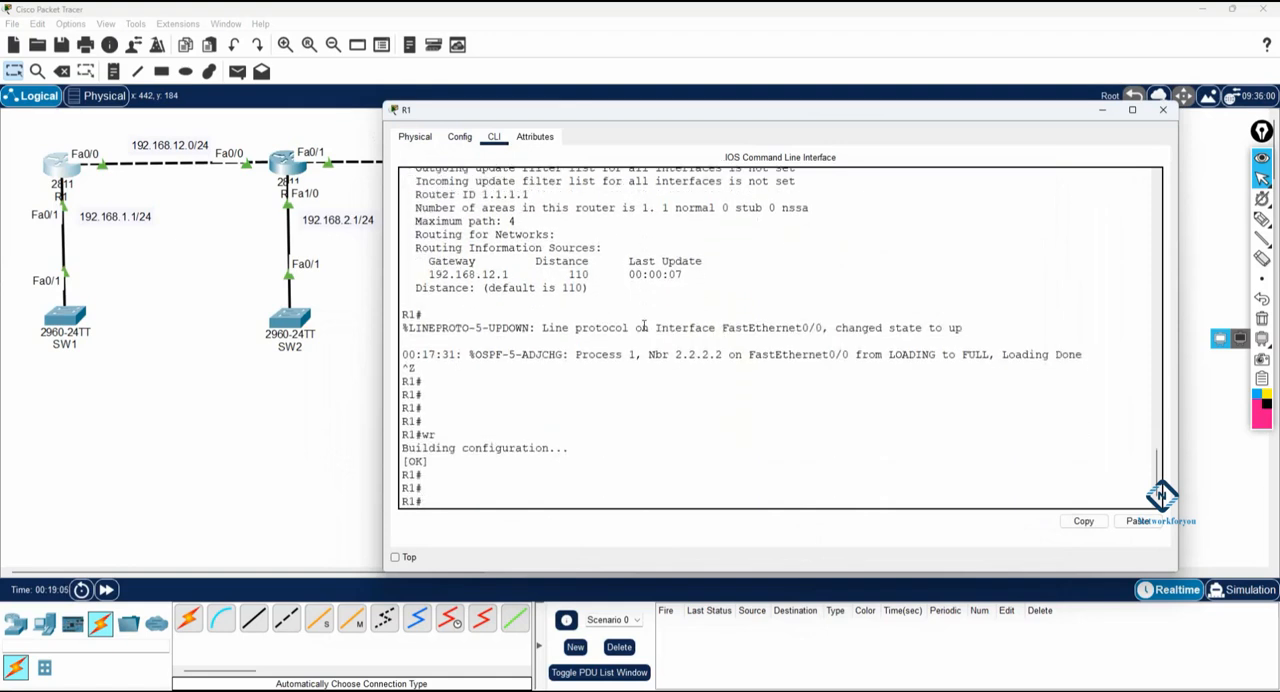
click(226, 459)
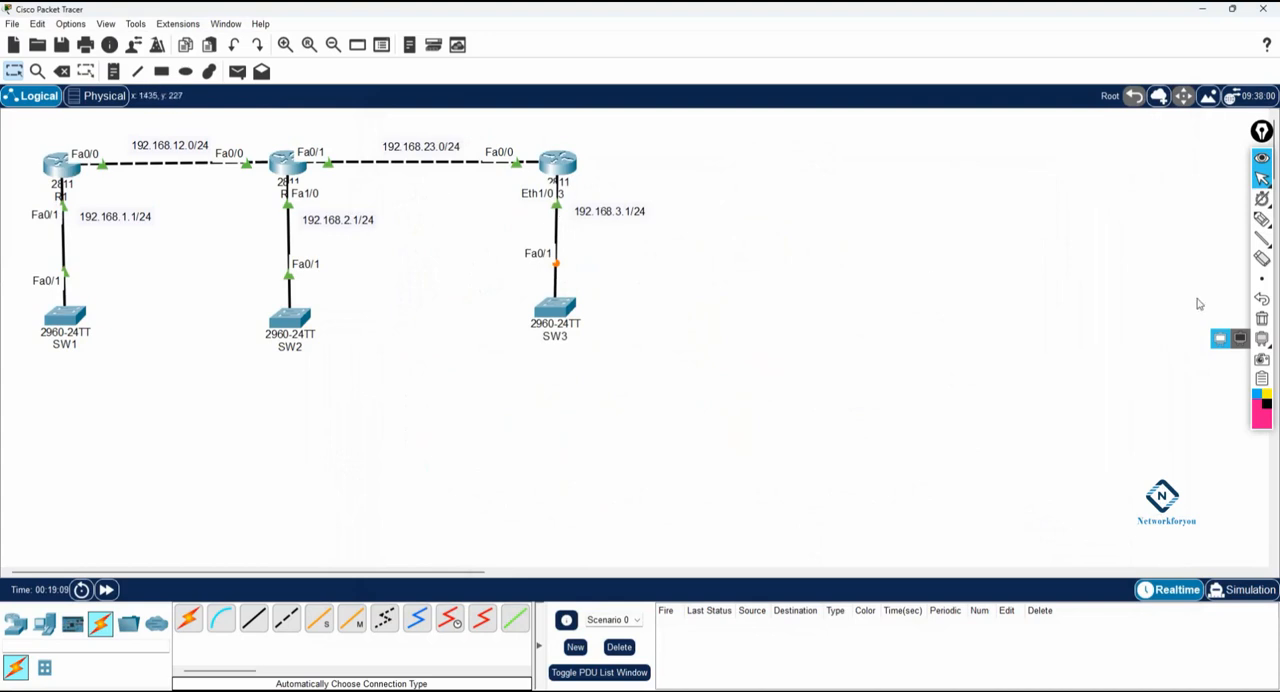
Step: Draw the path from SW1 to SW3 in pen, circle R1's Fa0/0, R2's Fa0/1 and R3's Eth1/0, and clear the drawing
click(1265, 220)
mouse_move(89, 326)
mouse_down()
mouse_move(80, 152)
mouse_move(485, 132)
mouse_move(628, 314)
mouse_up()
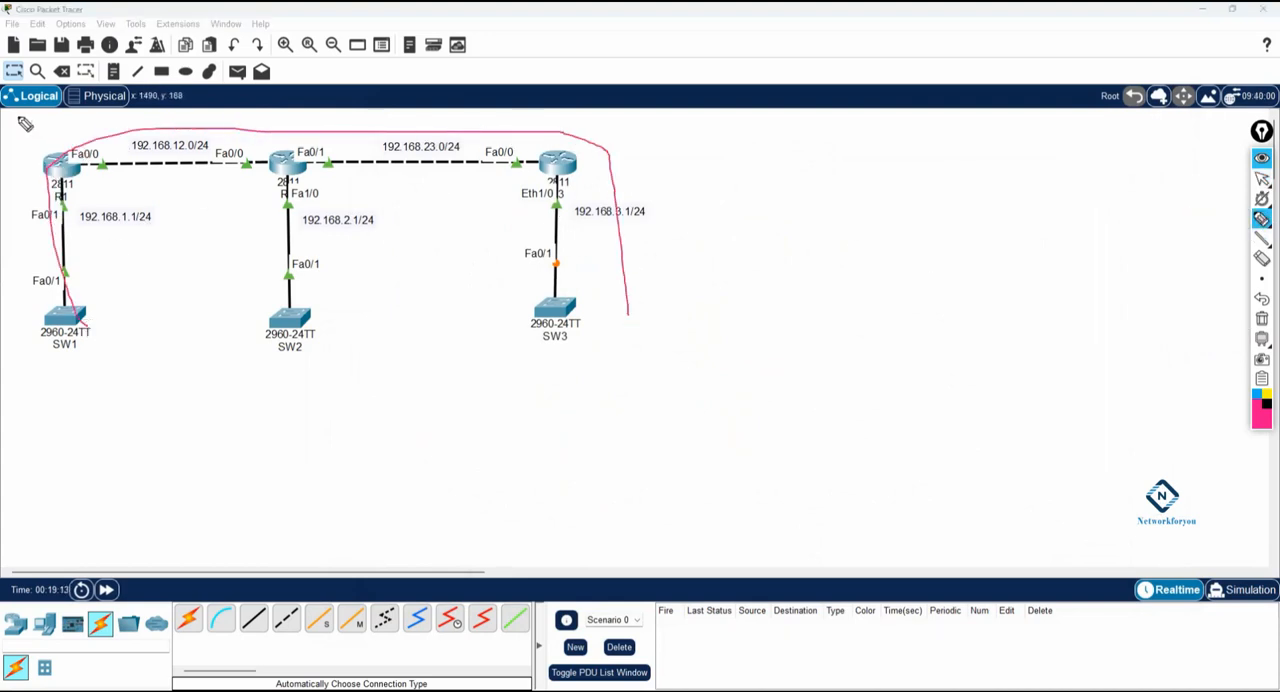
mouse_move(106, 156)
mouse_down()
mouse_move(74, 146)
mouse_move(102, 168)
mouse_move(90, 136)
mouse_up()
mouse_move(328, 157)
mouse_down()
mouse_move(305, 150)
mouse_move(316, 128)
mouse_move(326, 150)
mouse_up()
drag(532, 186, 564, 190)
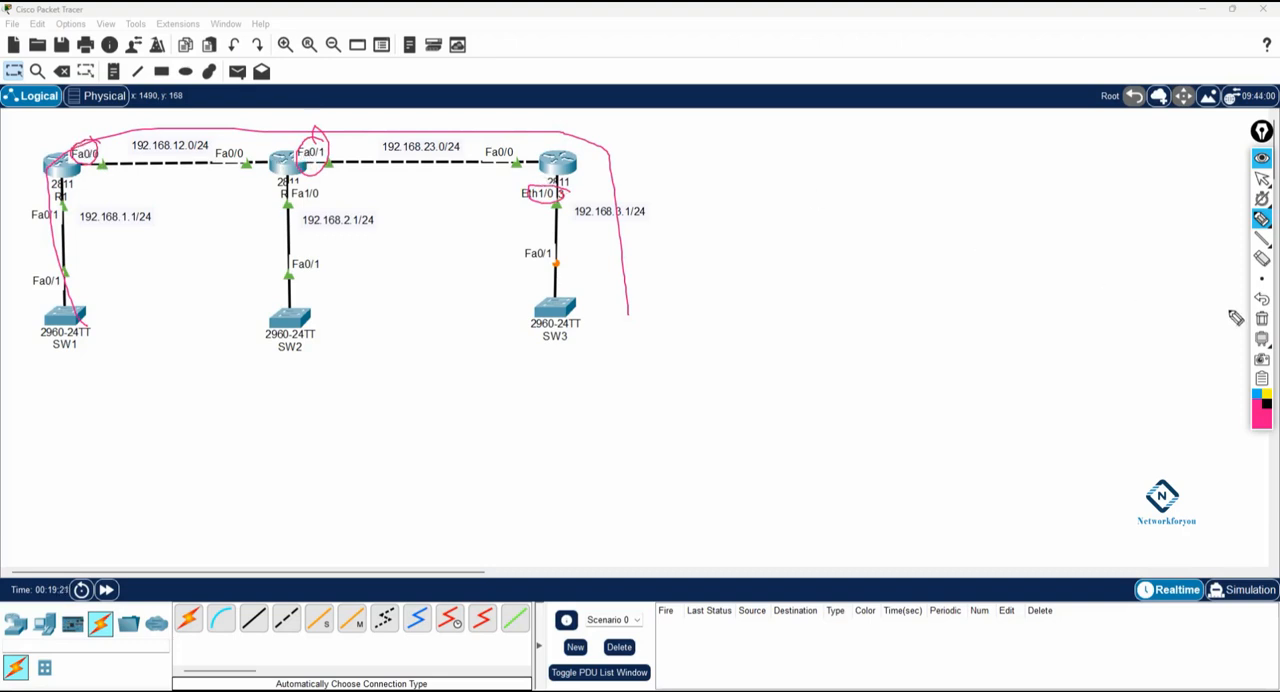
click(1262, 318)
click(1262, 178)
Step: Display R1's routing table with sh ip route and examine the metric of the 192.168.3.0/24 route
click(62, 165)
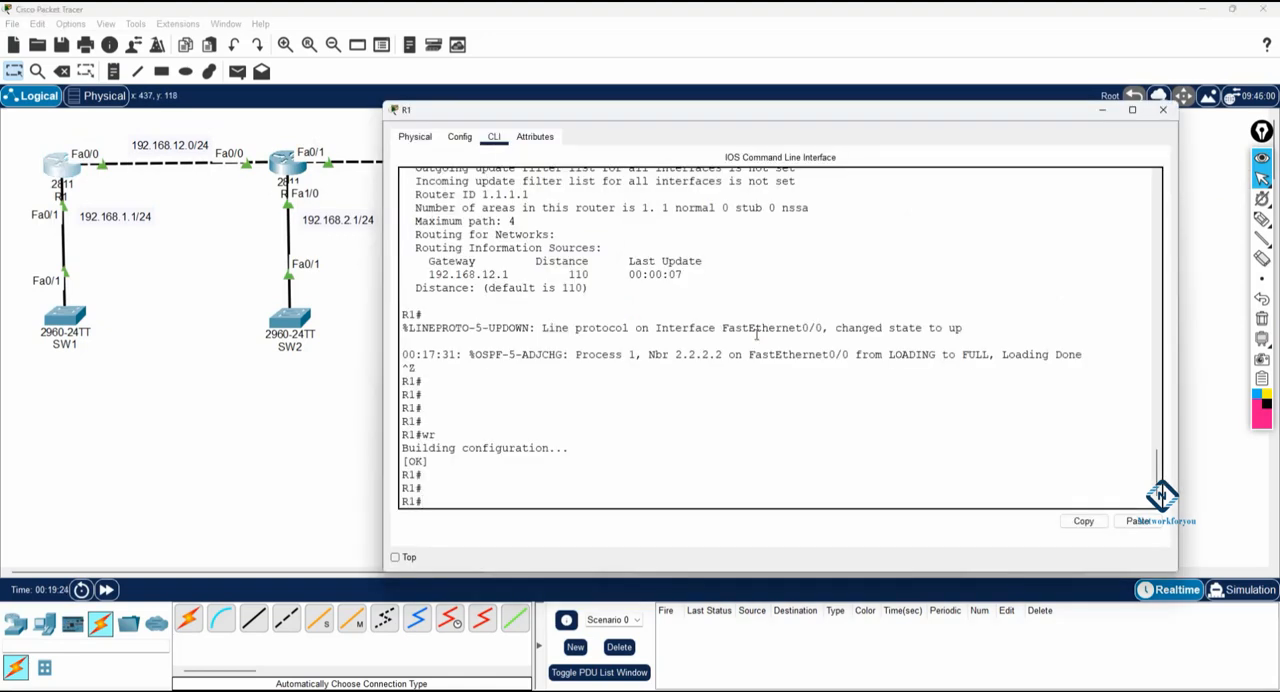
text(sh ip route)
key(Return)
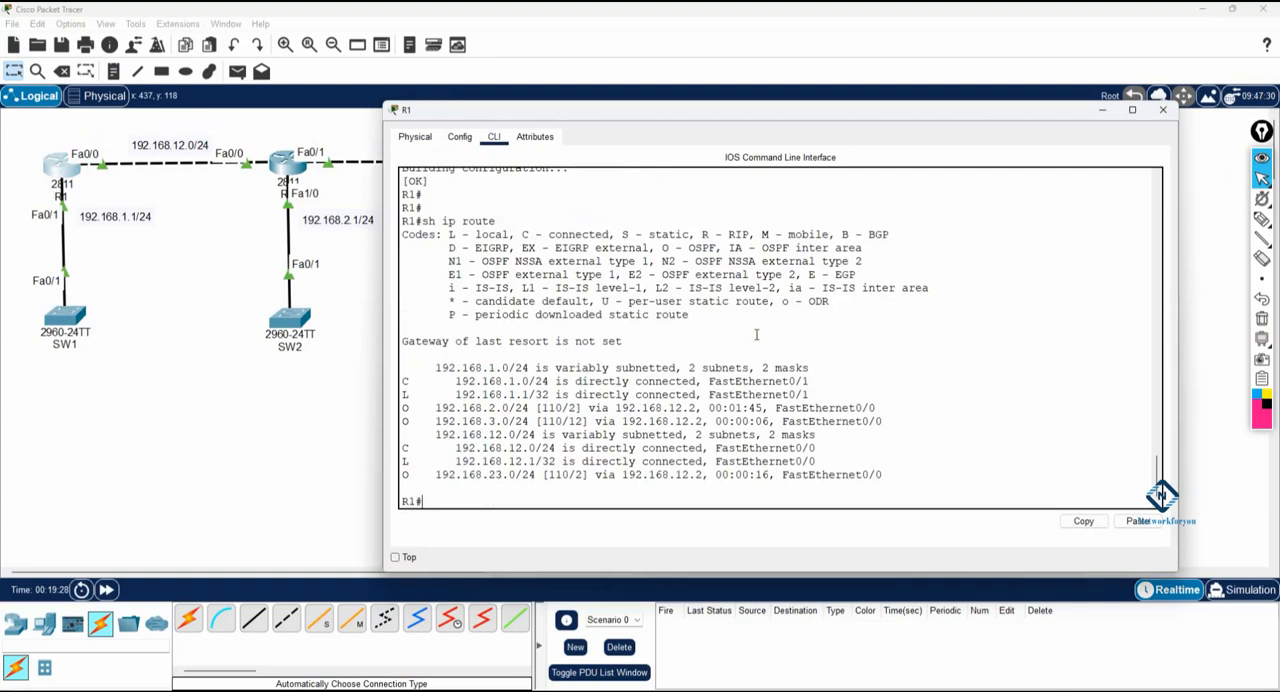
drag(424, 420, 529, 421)
double_click(576, 421)
click(601, 414)
Step: Run sh ip ospf int f0/0 on R1, examine the interface's OSPF cost and return to the topology
text(sh ip os)
key(Tab)
text(int)
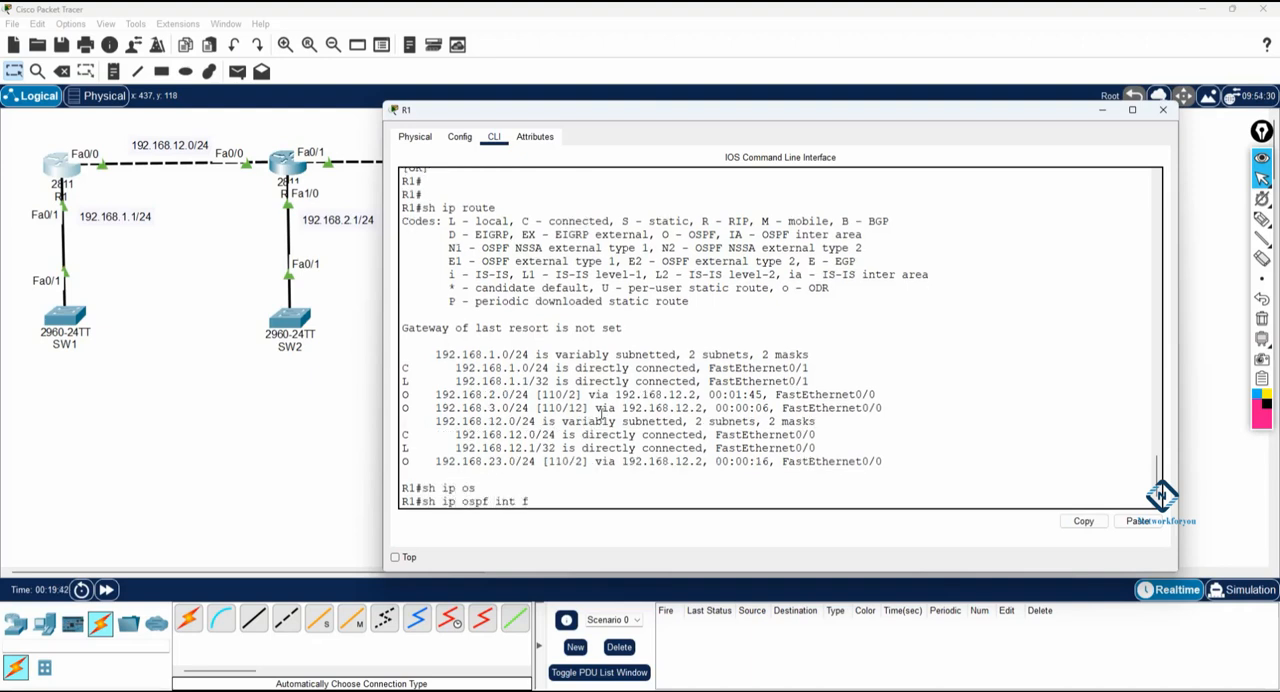
text( f0/0)
key(Return)
drag(882, 325, 796, 328)
drag(503, 301, 401, 302)
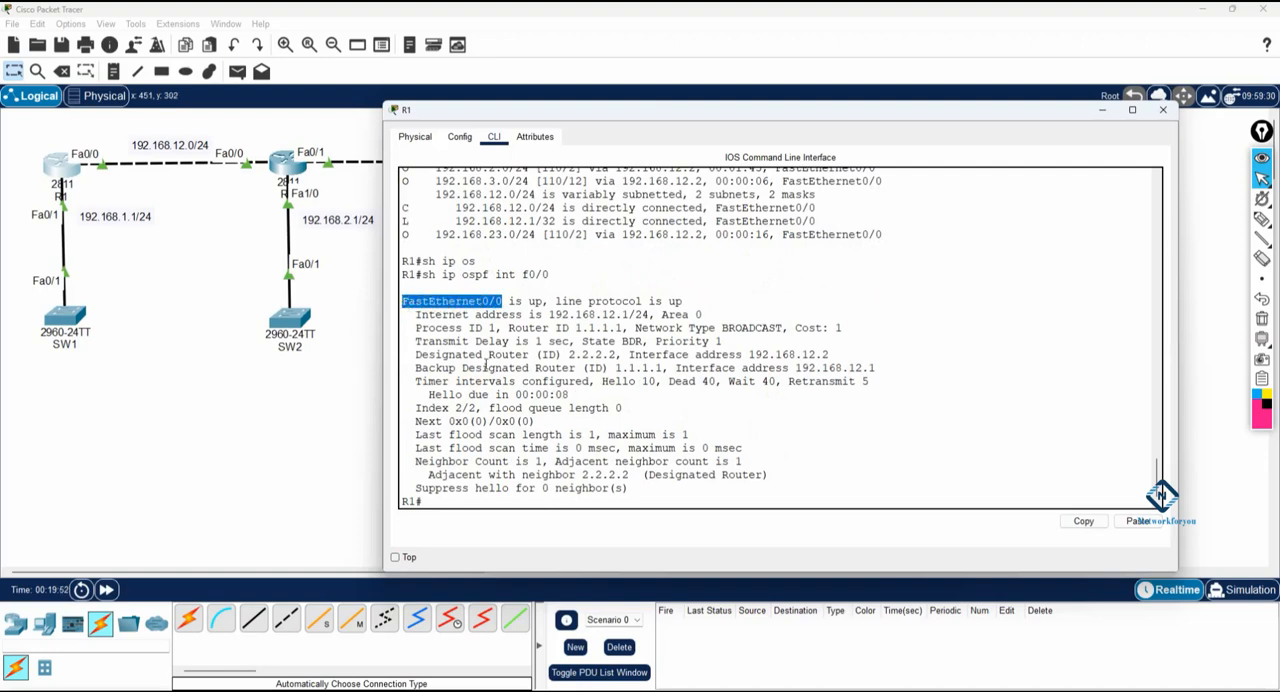
scroll(537, 341, up, 5)
click(345, 264)
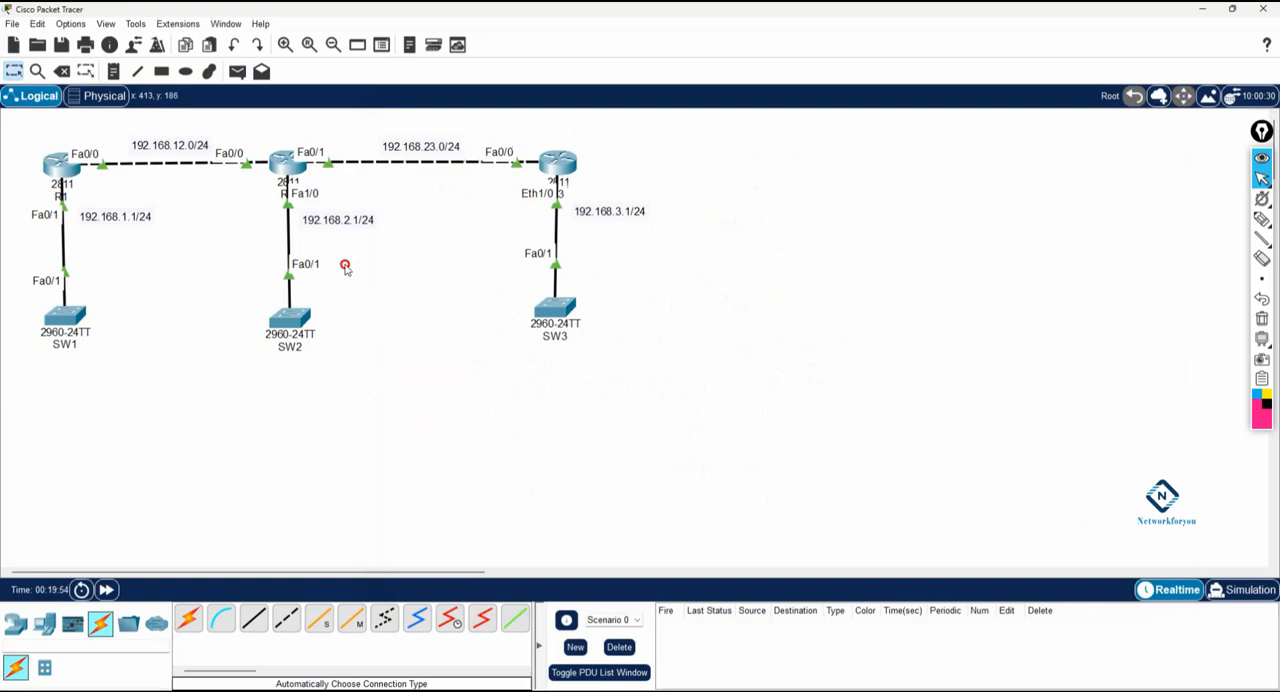
Step: Display R3's routing table with sh ip route and compare the 192.168.1.0/24 route's metric with the topology
click(558, 172)
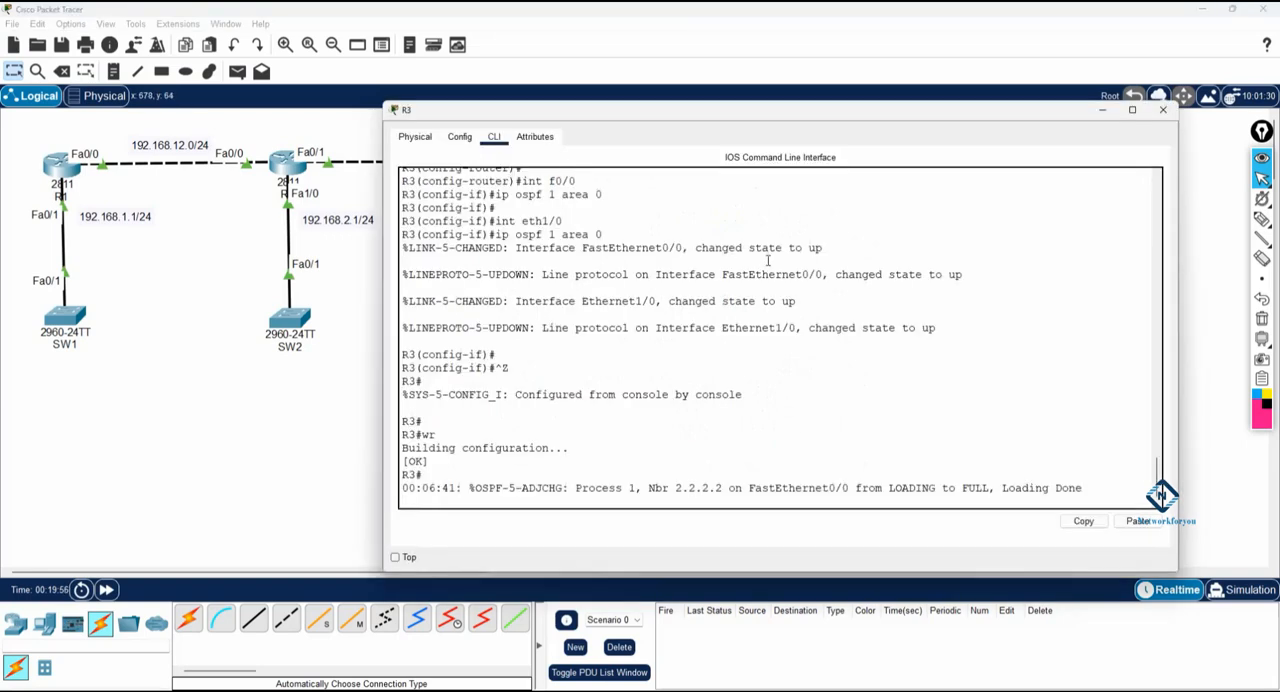
key(Return)
key(Return)
text(sh ip route)
key(Return)
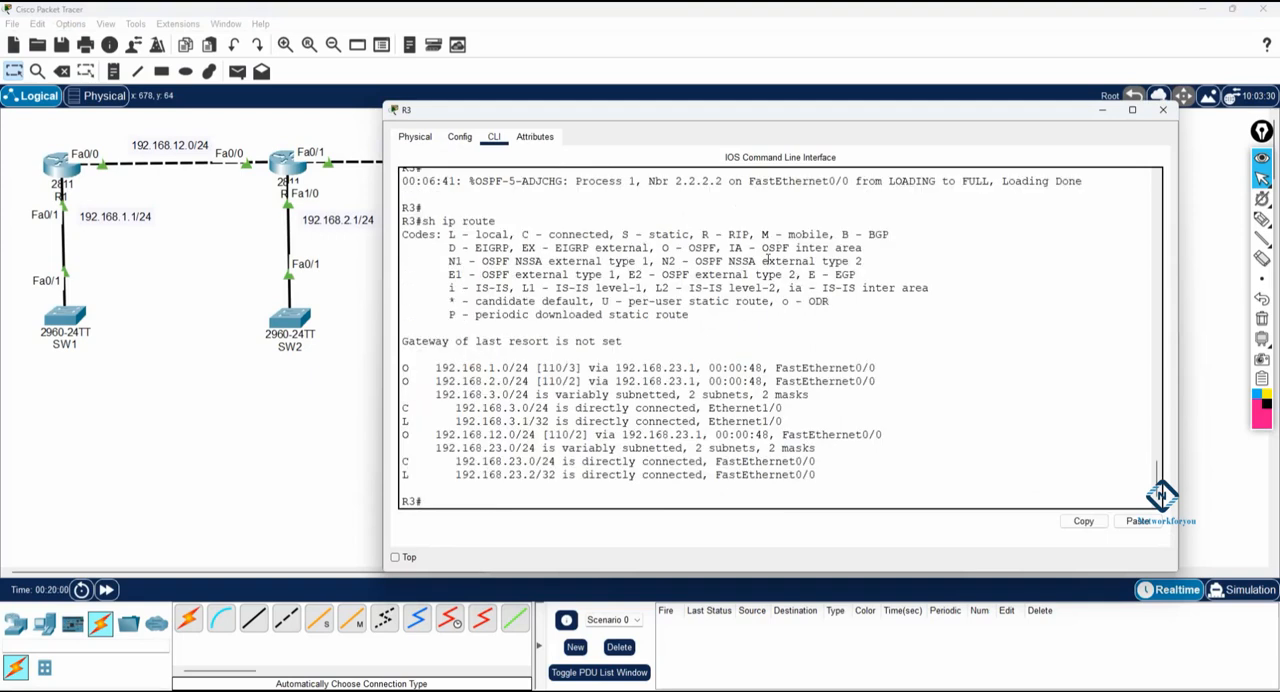
drag(567, 107, 650, 369)
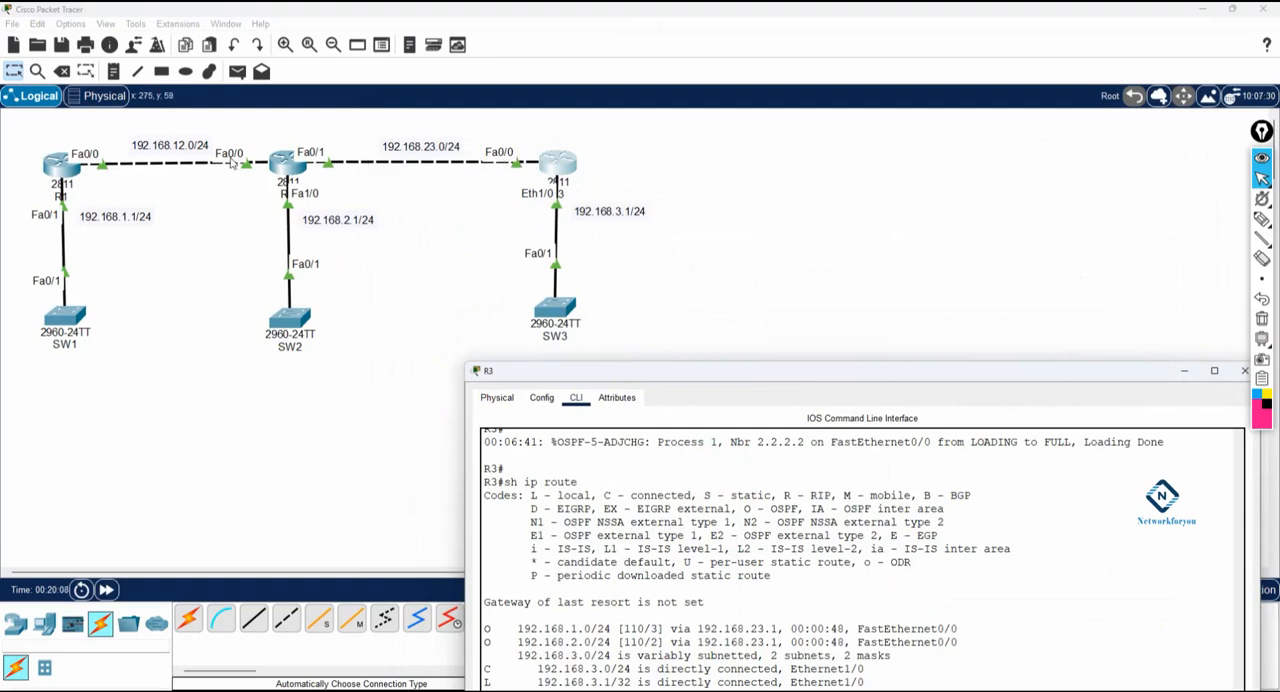
drag(615, 371, 520, 164)
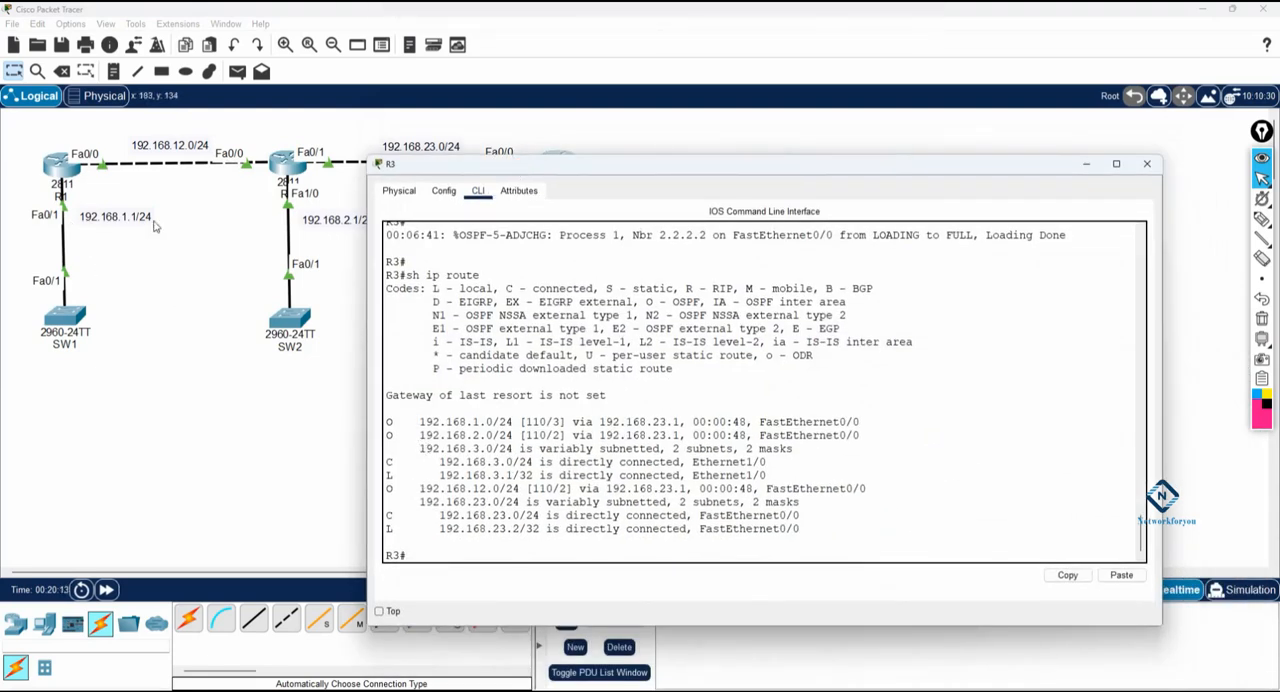
drag(419, 421, 555, 422)
click(706, 437)
Step: Run sh ip ospf int eth1/0 on R3, examine the interface's OSPF cost and close R3's window
text(sh ip os)
key(Tab)
text(int eth)
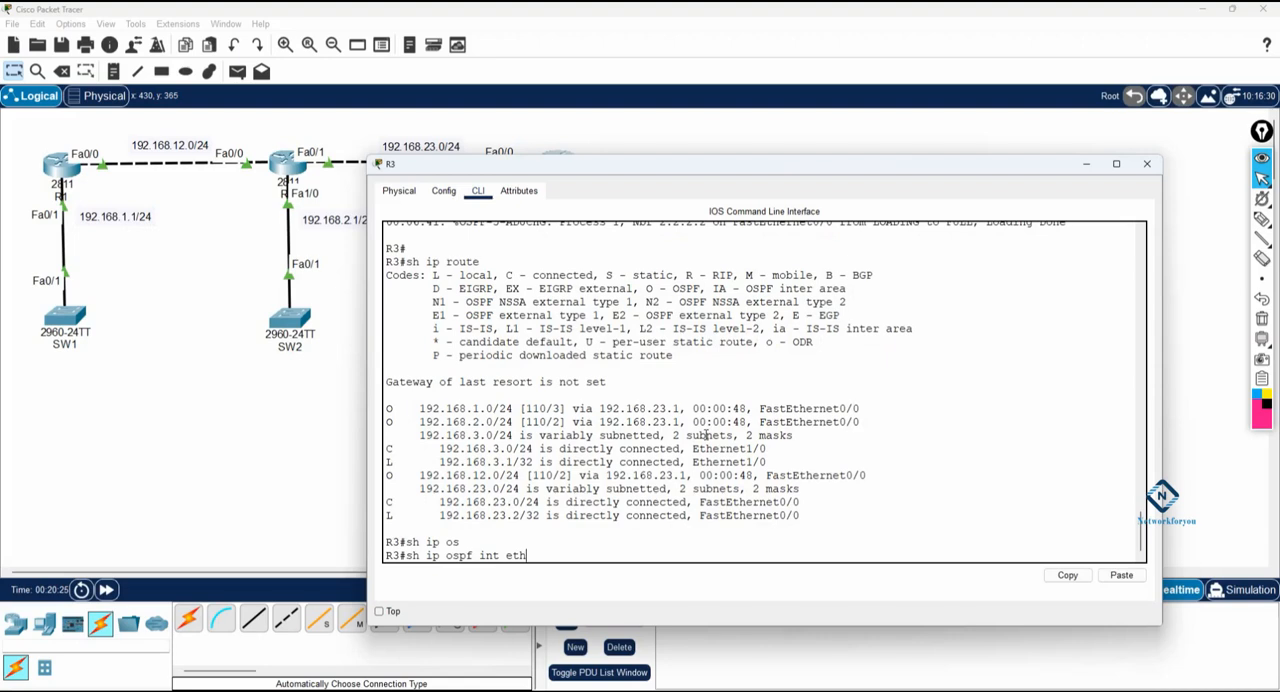
text(1/0)
key(Return)
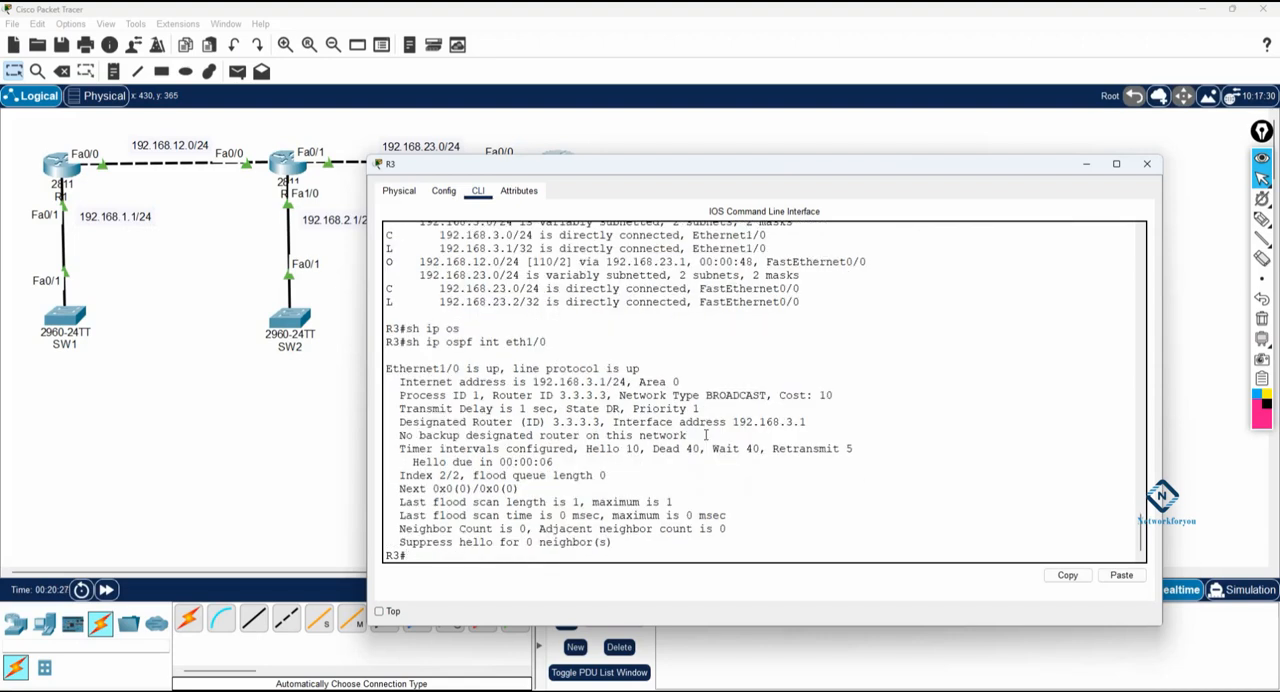
drag(840, 396, 779, 396)
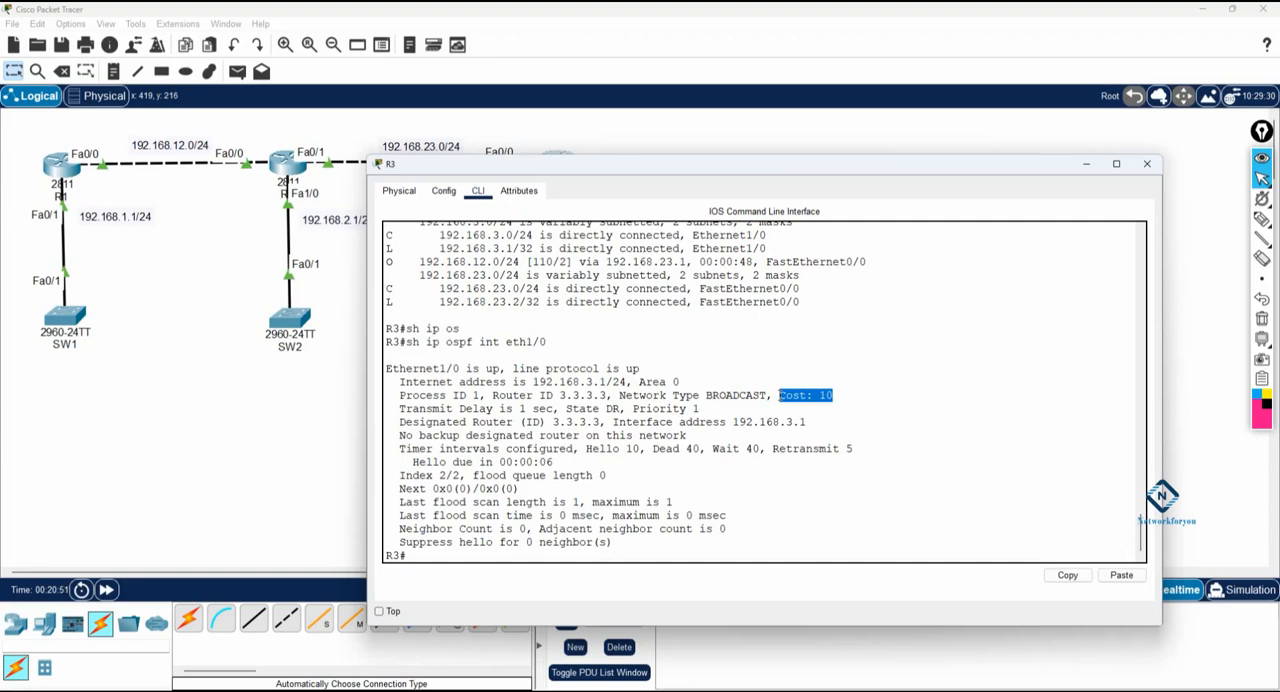
click(843, 444)
click(1147, 163)
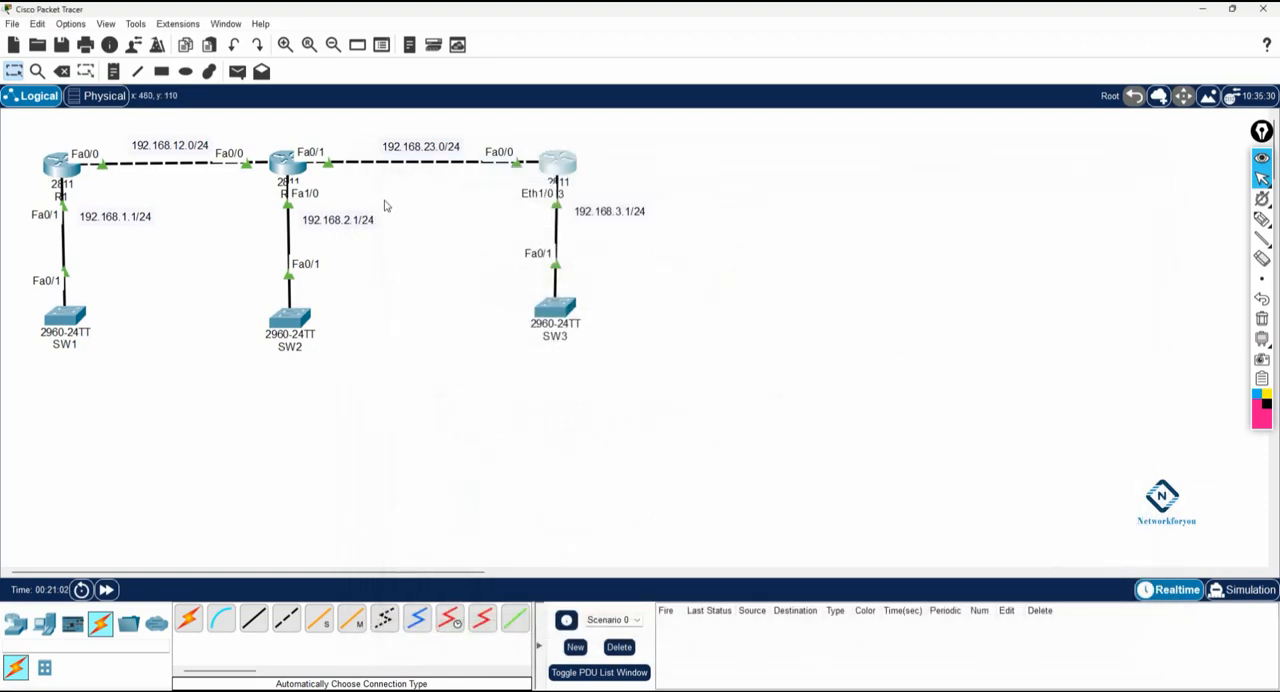